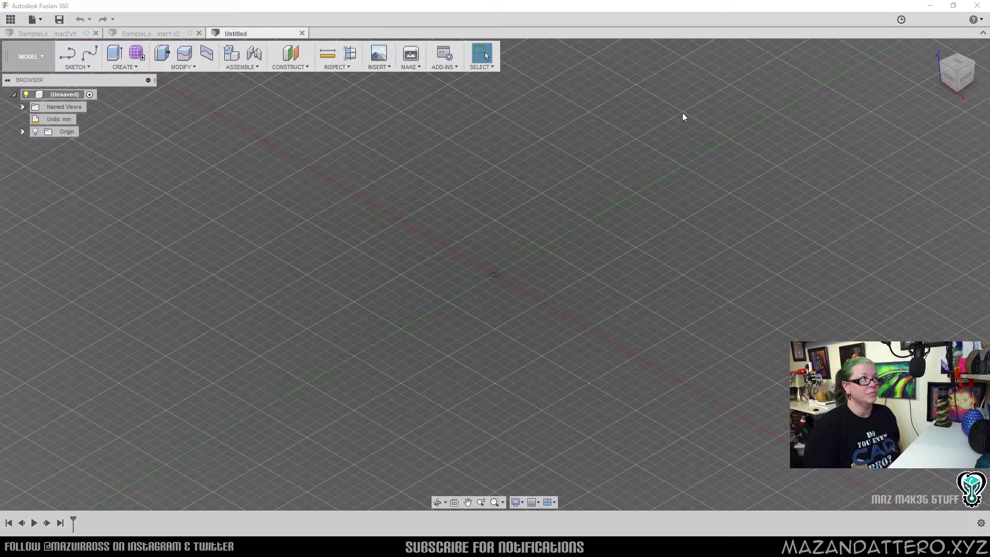
pyautogui.click(498, 23)
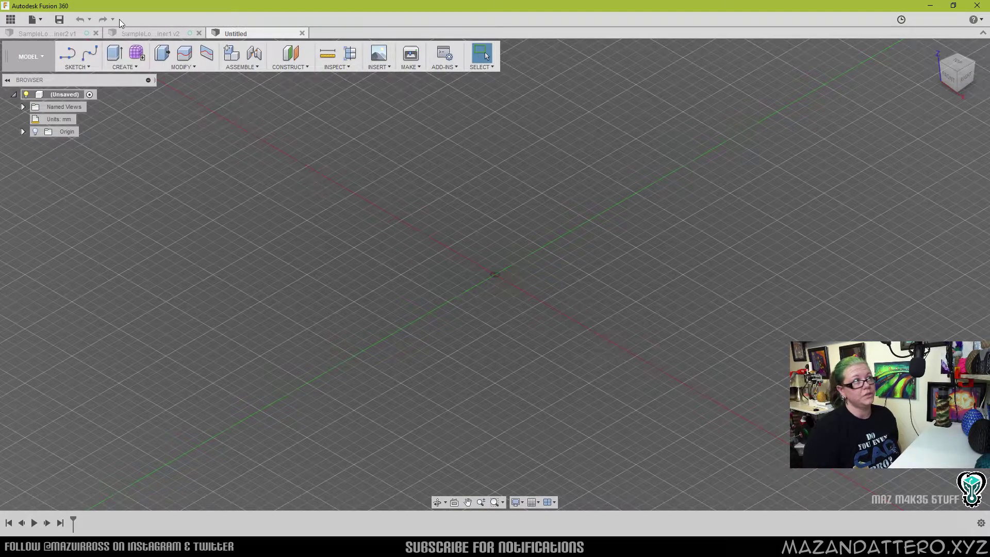
pyautogui.click(43, 19)
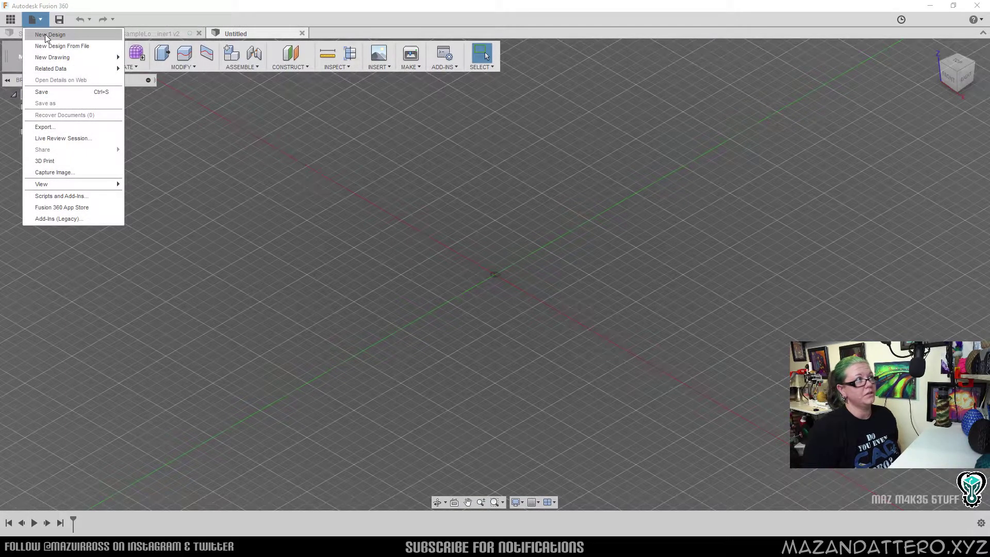
pyautogui.click(439, 96)
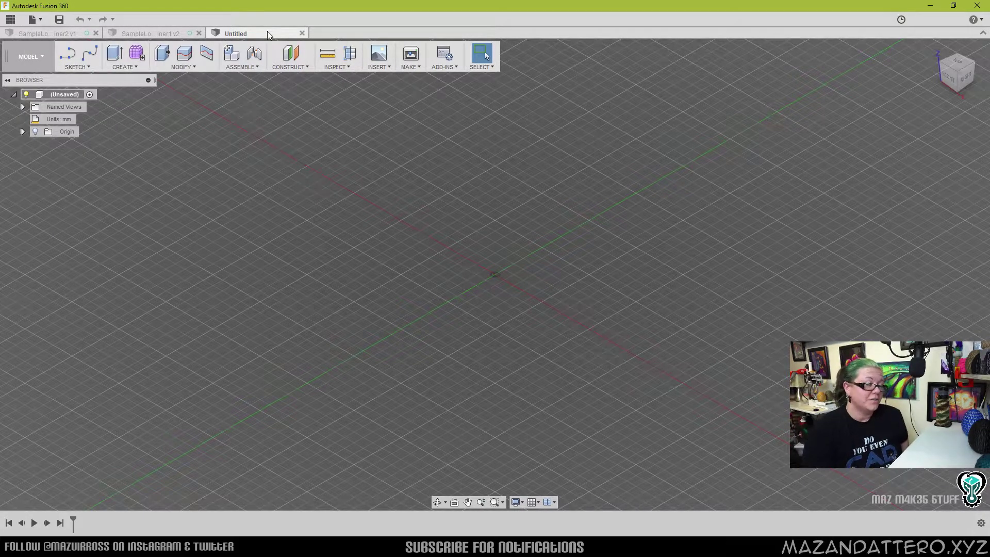
# Save the empty design as 1234Maz in the Fidgets folder of the master project
pyautogui.click(60, 19)
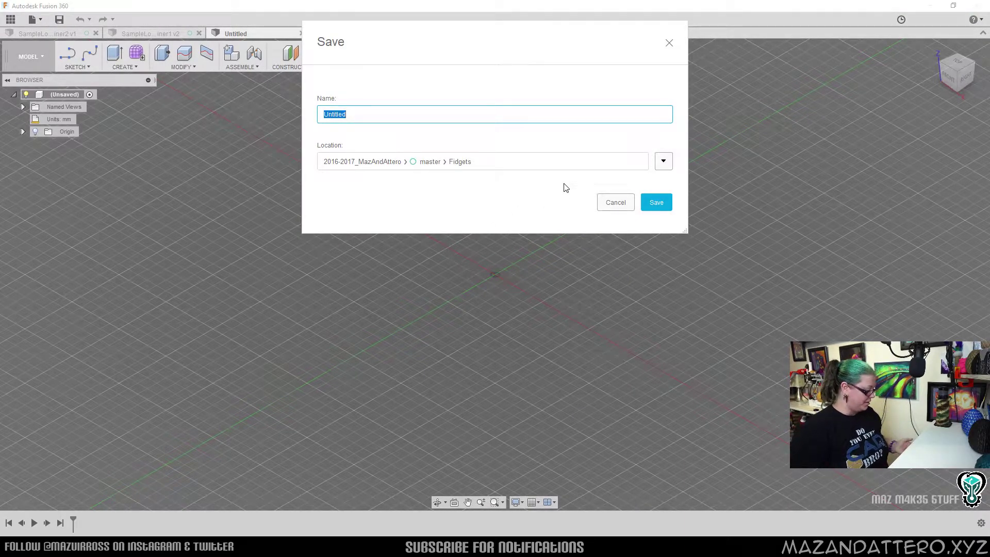
pyautogui.write('1234')
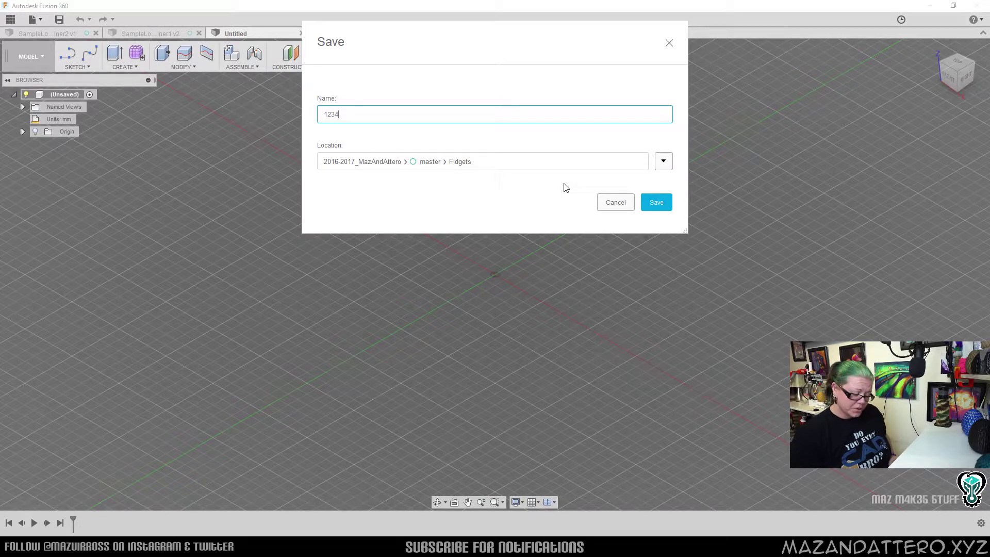
pyautogui.write('Maz')
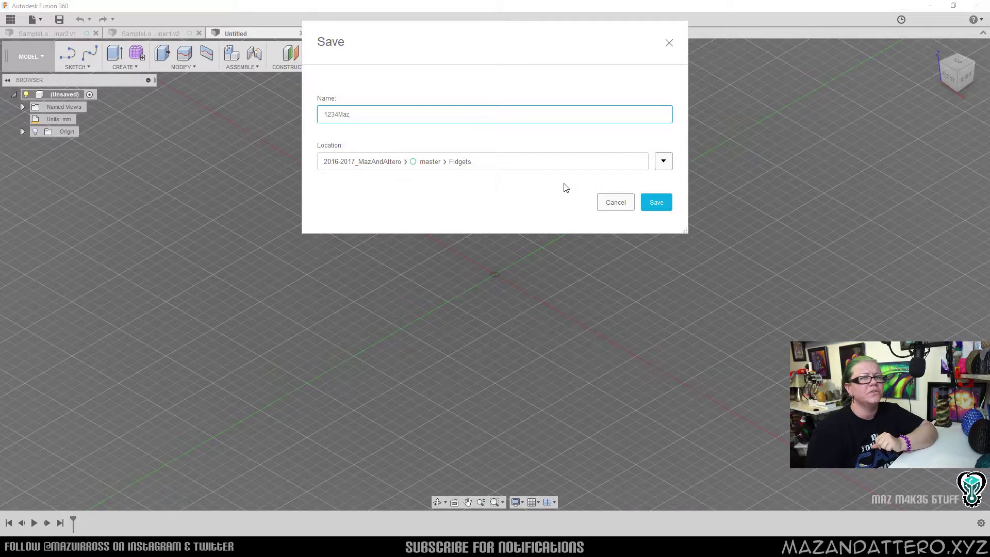
pyautogui.click(656, 202)
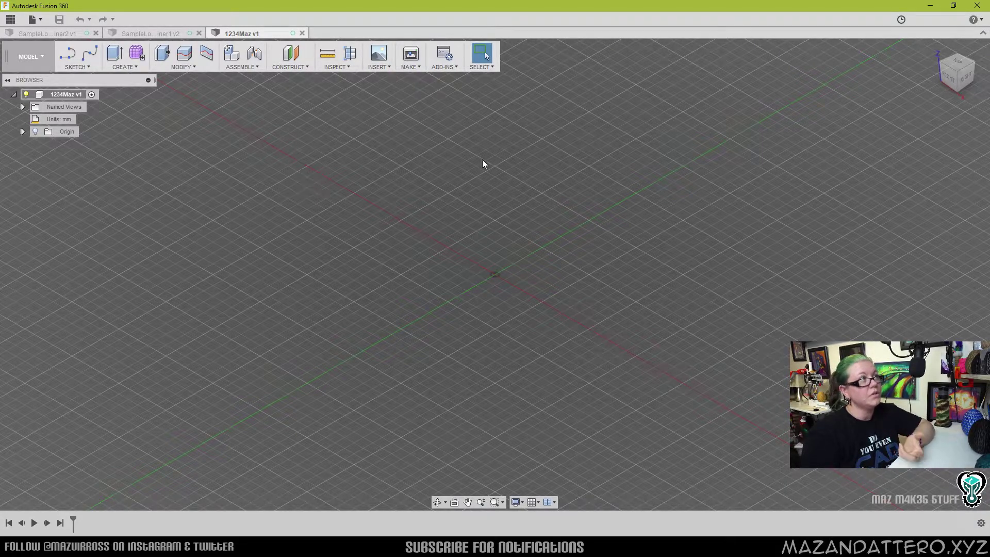
# Create a sketch on the horizontal origin plane, viewed from the top
pyautogui.click(93, 70)
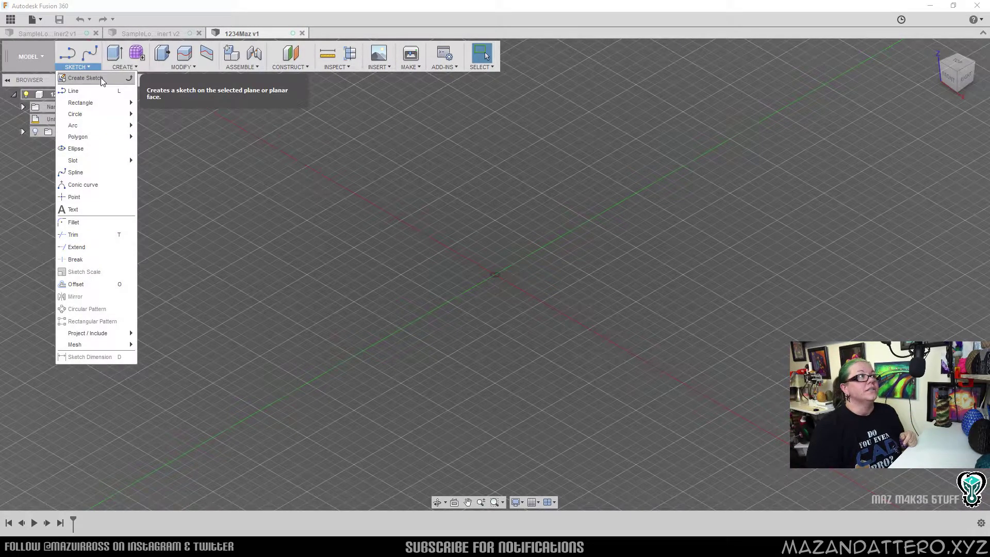
pyautogui.click(100, 78)
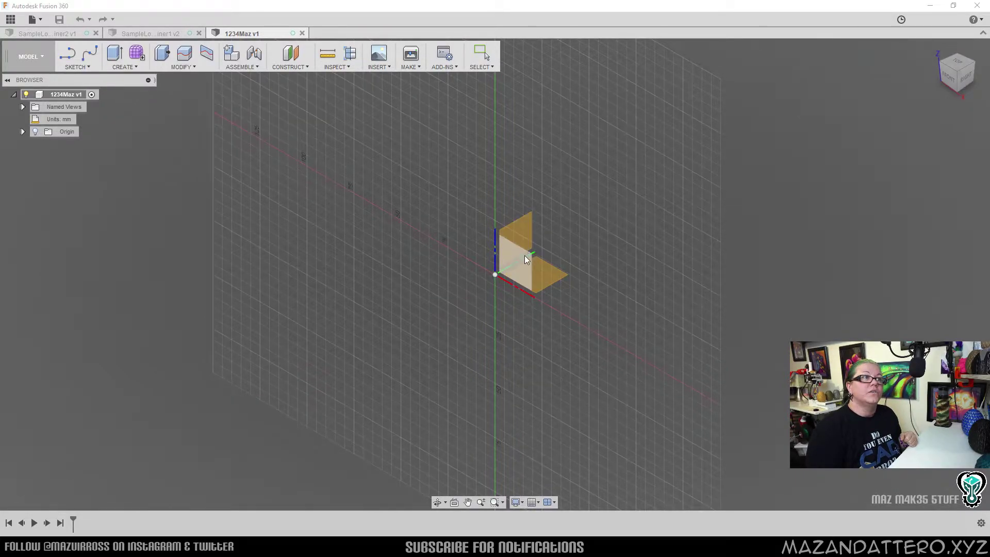
pyautogui.click(937, 88)
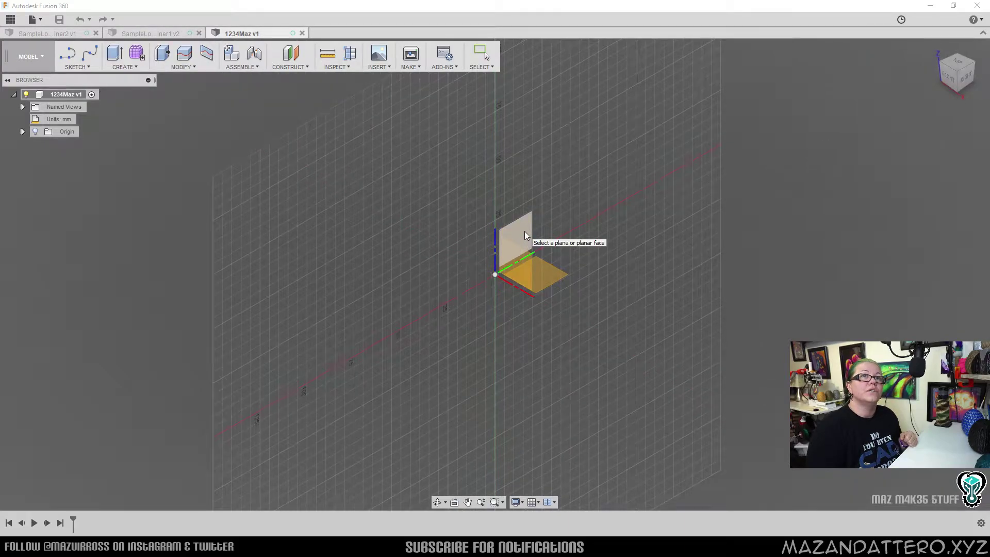
pyautogui.click(563, 269)
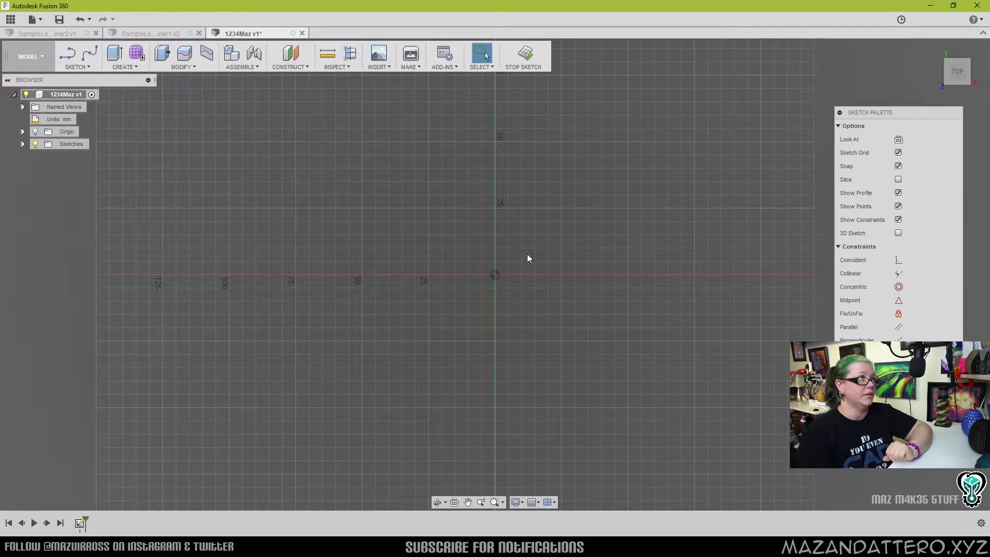
# Sketch a five-sided circumscribed polygon with a 25 mm radius, centred on the red axis about 50 mm right of the origin
pyautogui.click(90, 66)
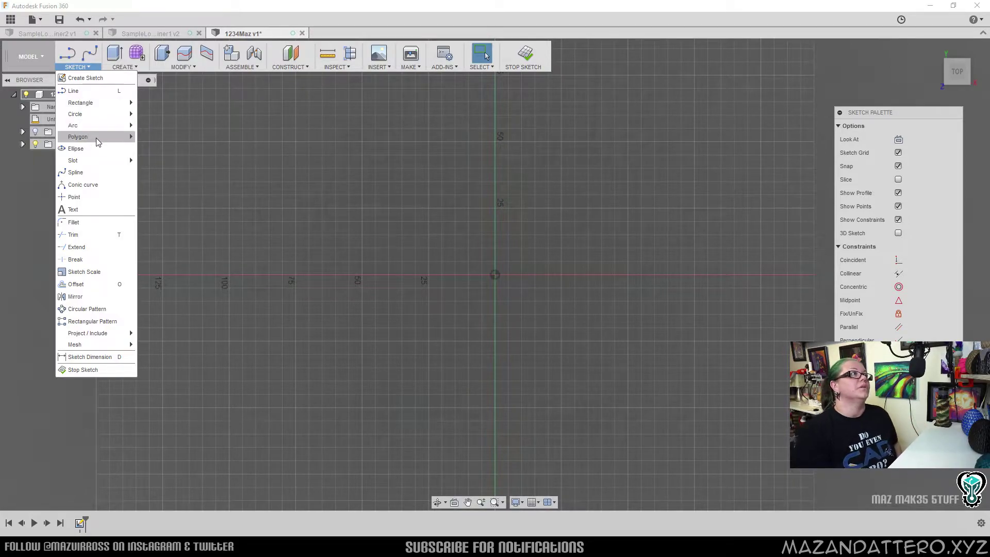
pyautogui.moveTo(96, 137)
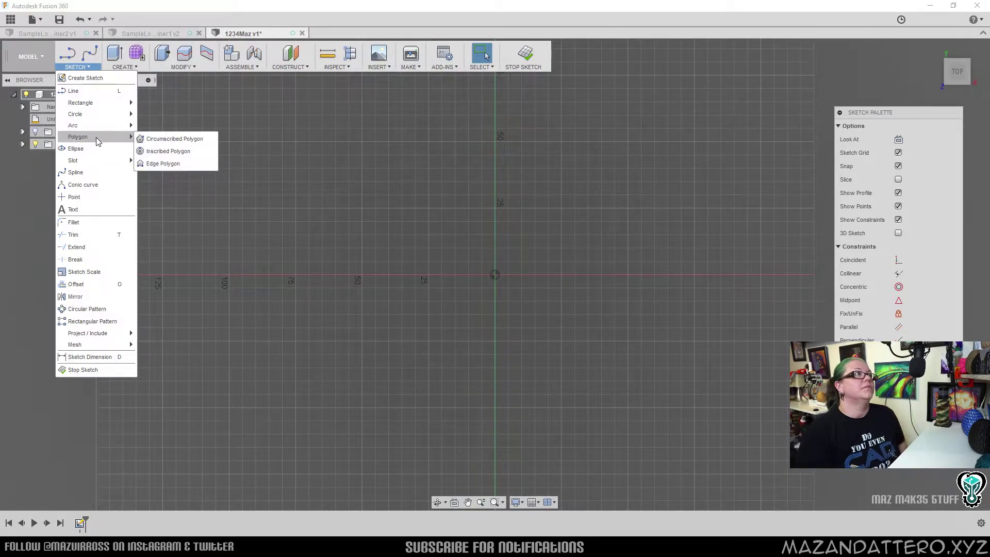
pyautogui.click(204, 139)
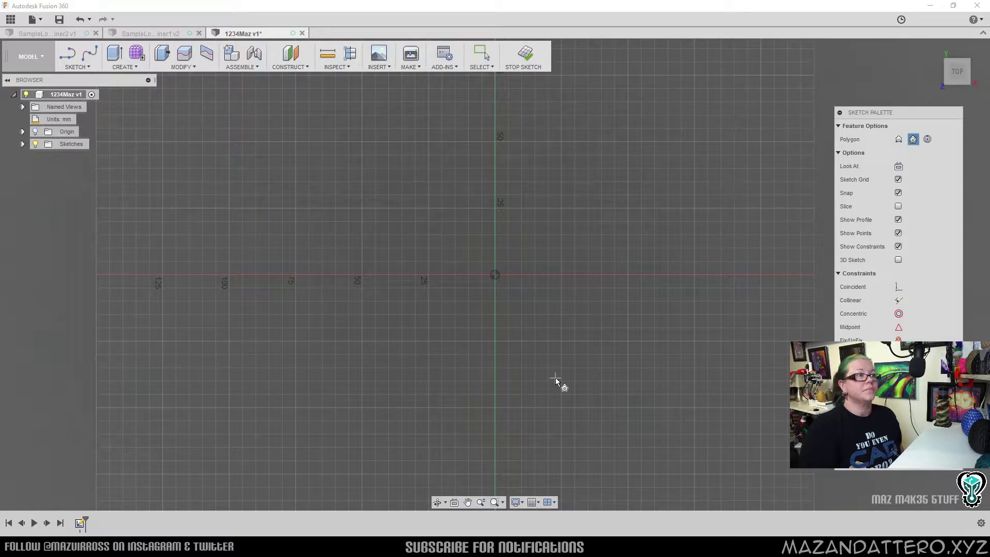
pyautogui.click(627, 275)
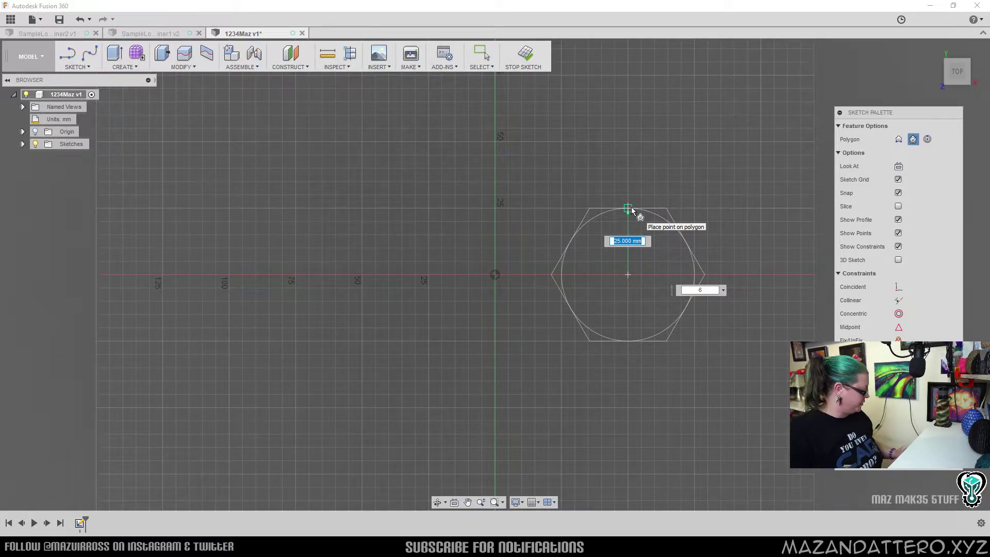
pyautogui.press('Tab')
pyautogui.write('5')
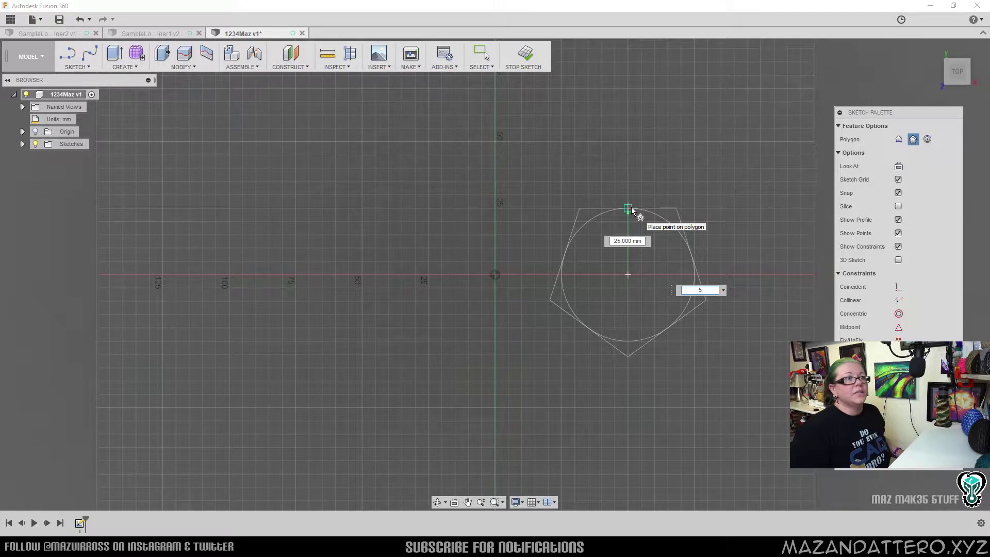
pyautogui.click(632, 211)
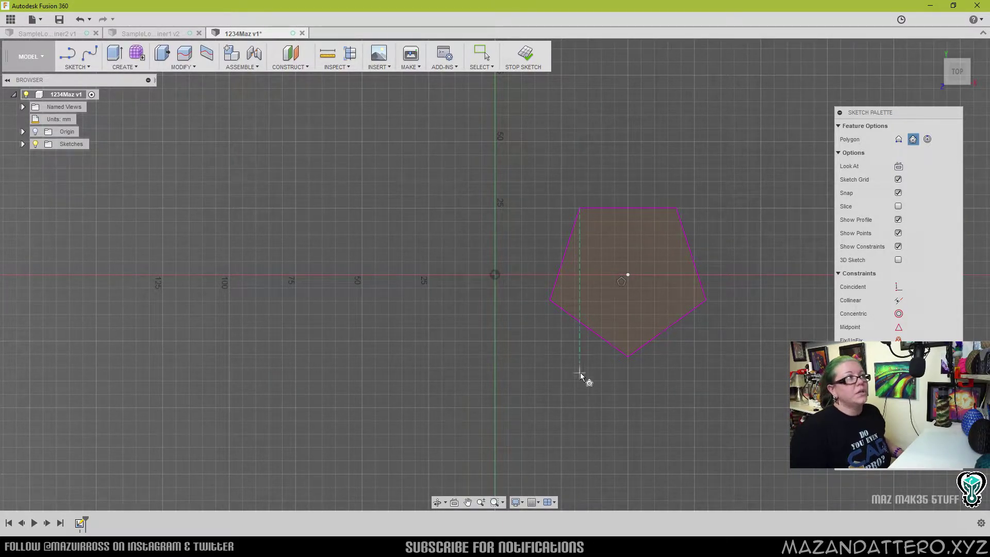
# Sketch a 50 mm center diameter circle centred on the red axis about 35 mm left of the origin
pyautogui.click(76, 68)
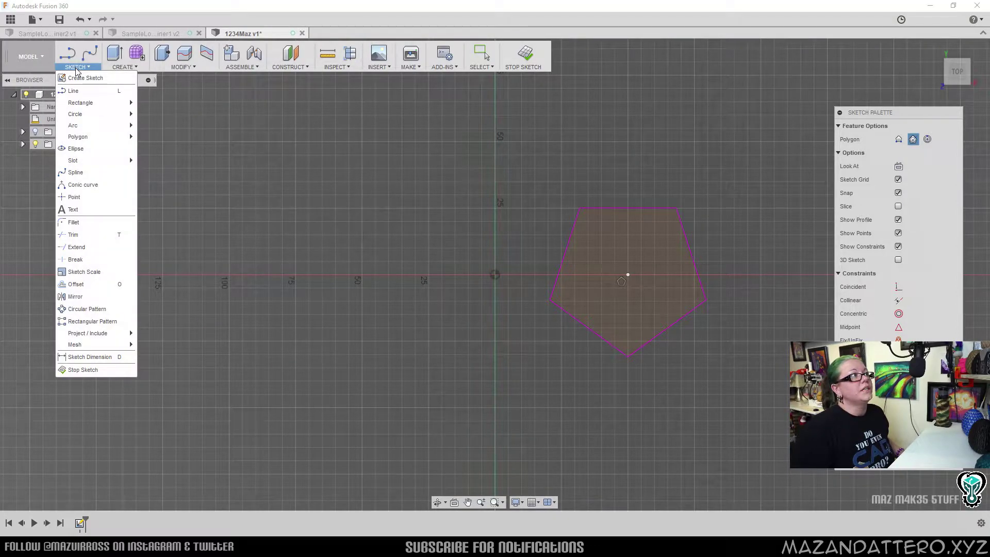
pyautogui.moveTo(98, 115)
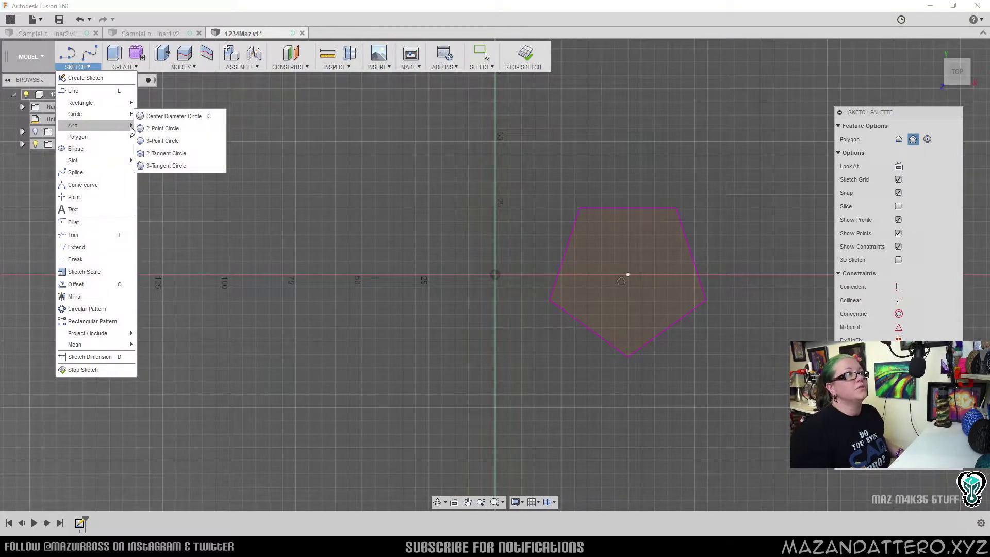
pyautogui.click(161, 117)
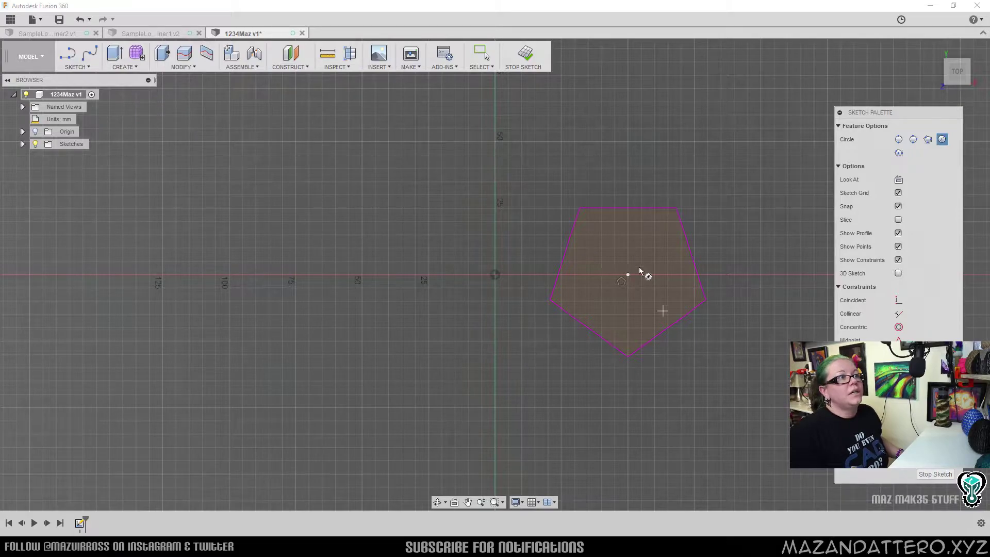
pyautogui.click(402, 276)
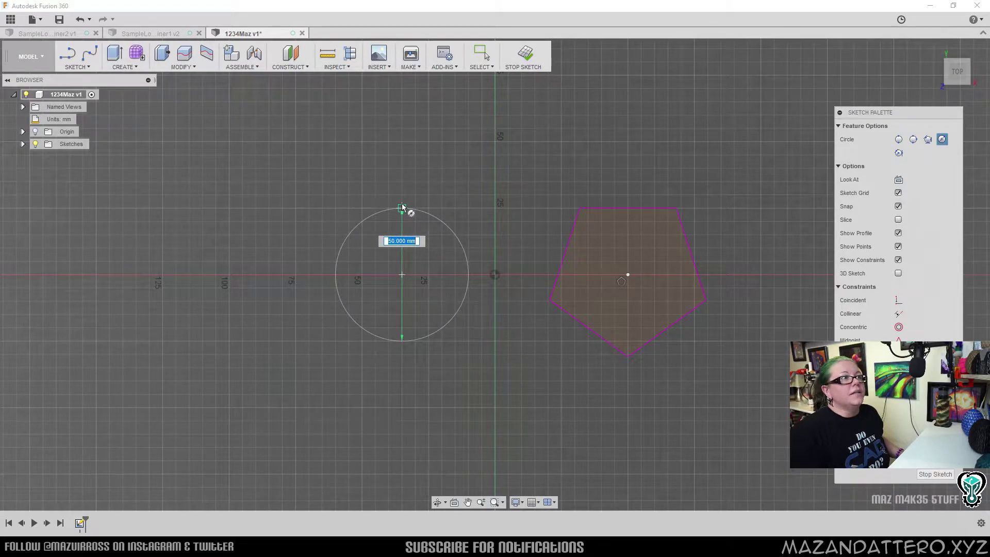
pyautogui.click(403, 207)
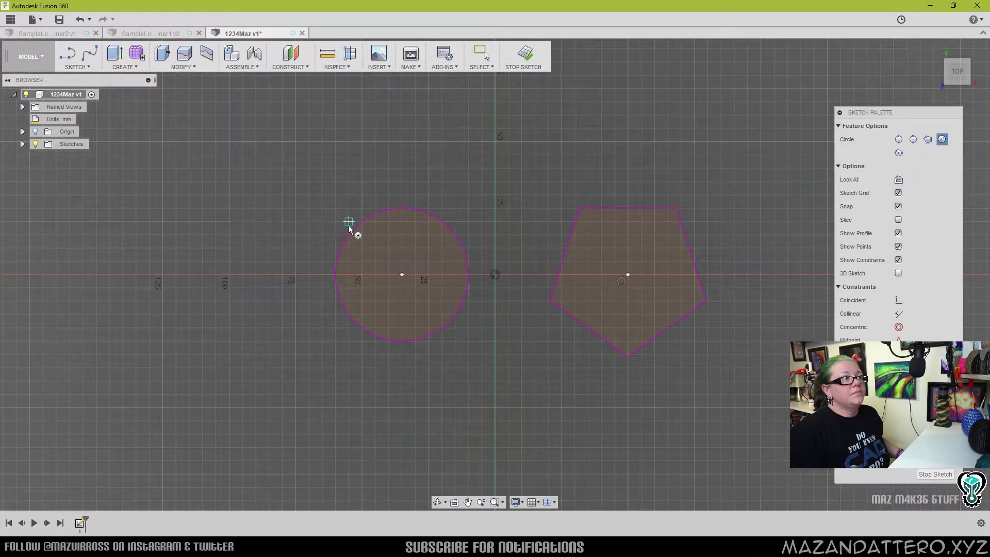
# Sketch three extra center diameter circles of differing sizes in the area above the pentagon and the first circle
pyautogui.click(495, 141)
pyautogui.click(543, 130)
pyautogui.click(605, 128)
pyautogui.click(655, 128)
pyautogui.click(739, 152)
pyautogui.click(762, 180)
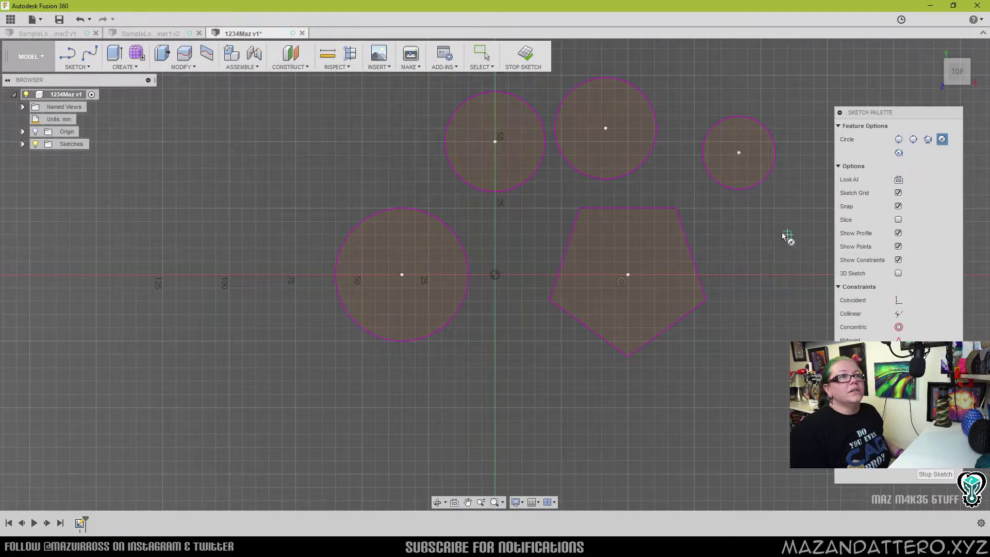
pyautogui.press('Escape')
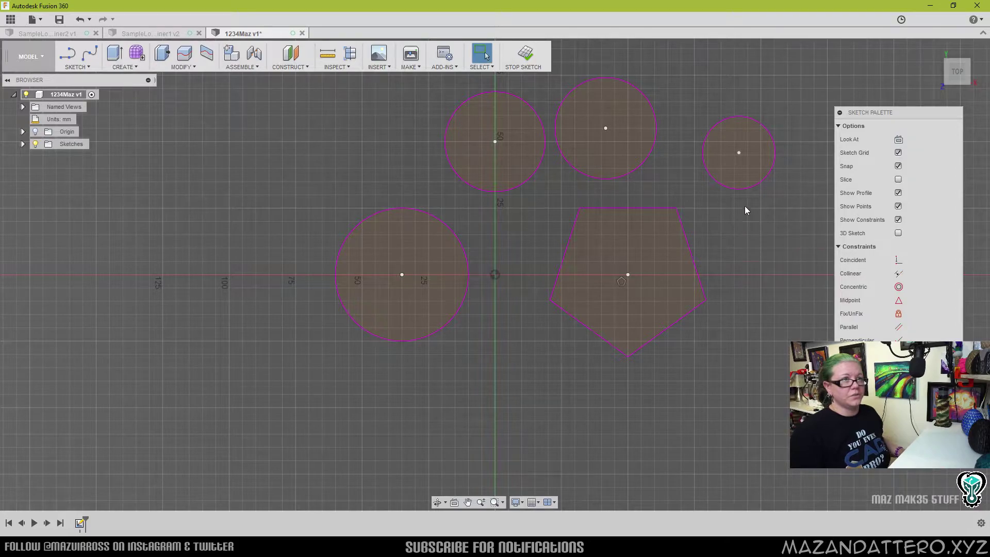
# Delete the three extra circles above the pentagon and the 50 mm circle
pyautogui.click(744, 188)
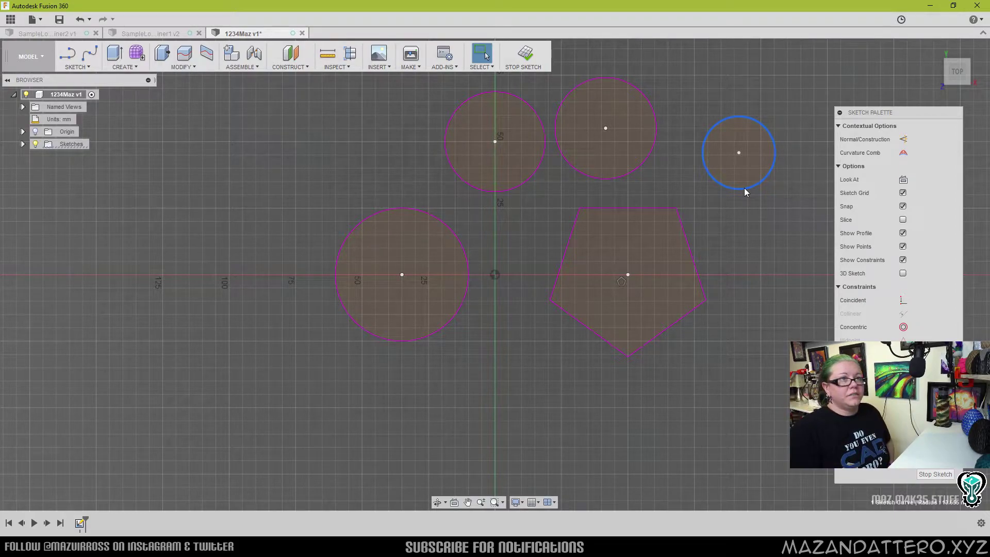
pyautogui.press('Delete')
pyautogui.click(629, 169)
pyautogui.press('Delete')
pyautogui.click(509, 189)
pyautogui.press('Delete')
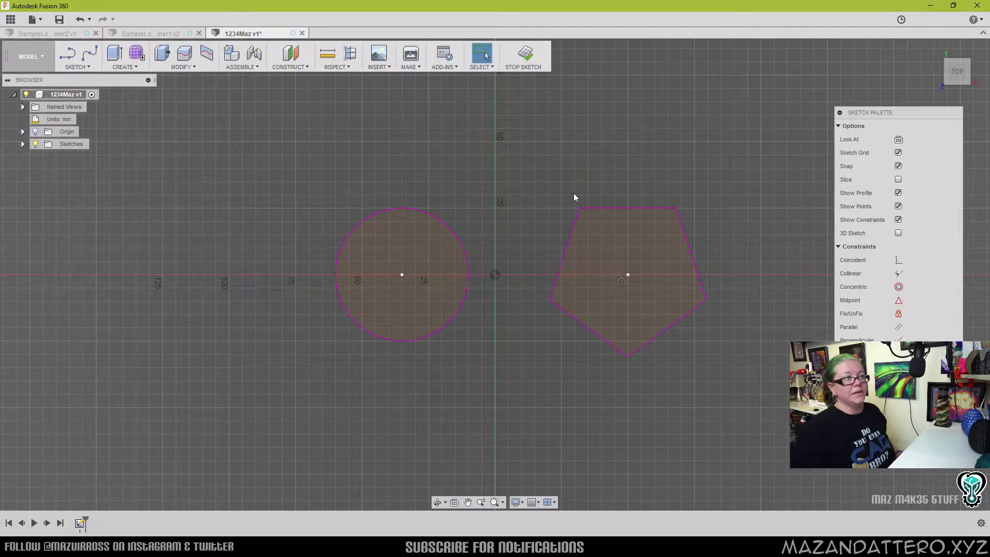
# Sketch an irregular closed outline of connected line segments left of the circle, joining its last endpoint back to the starting point
pyautogui.click(73, 68)
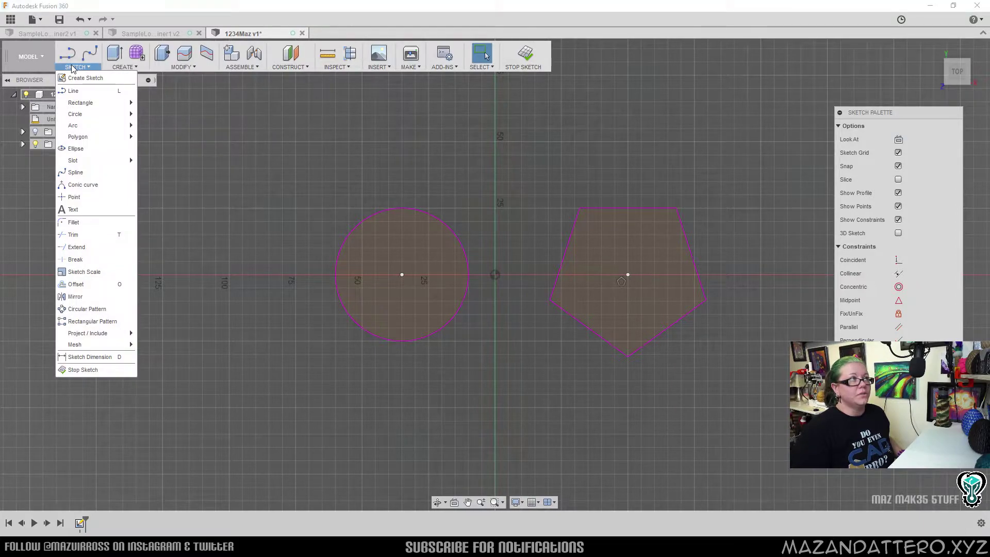
pyautogui.click(75, 91)
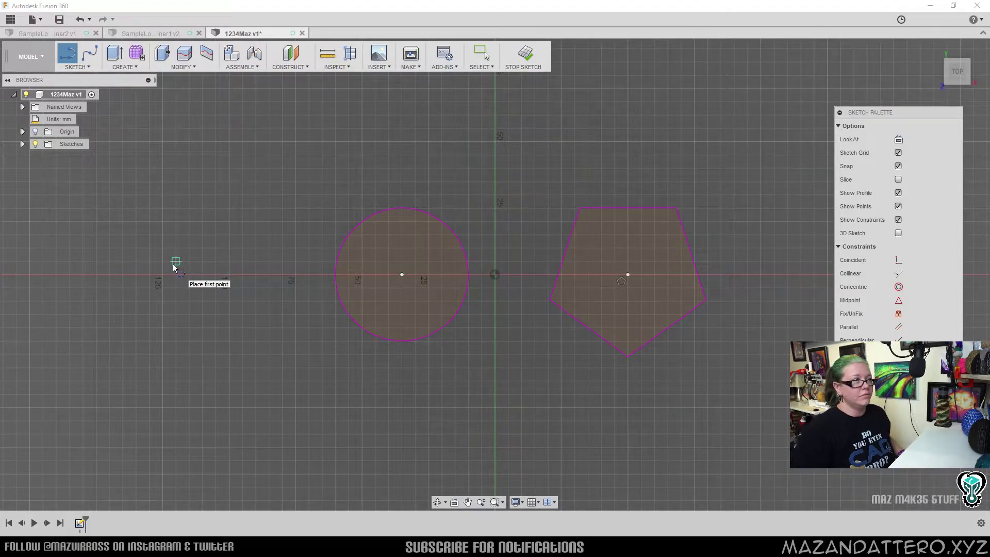
pyautogui.click(202, 275)
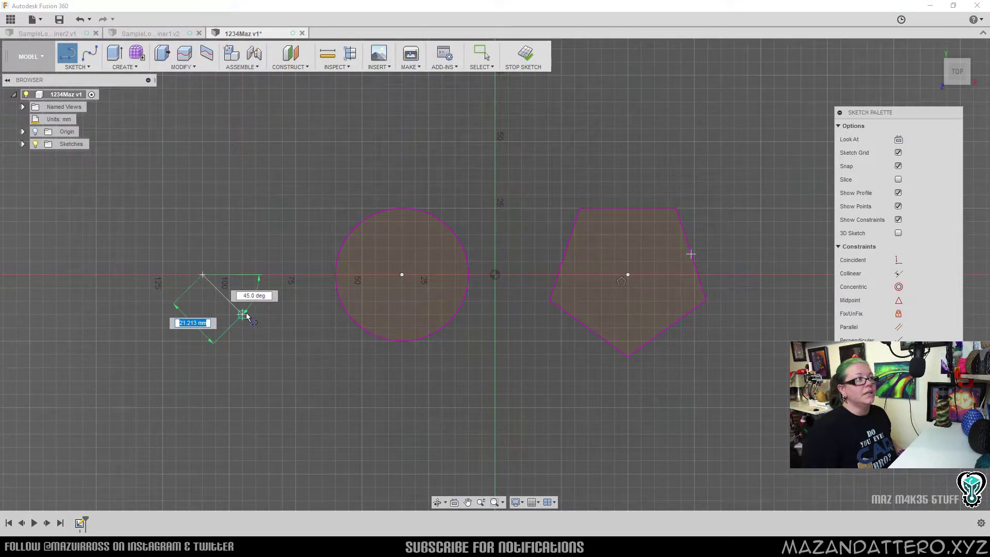
pyautogui.click(223, 392)
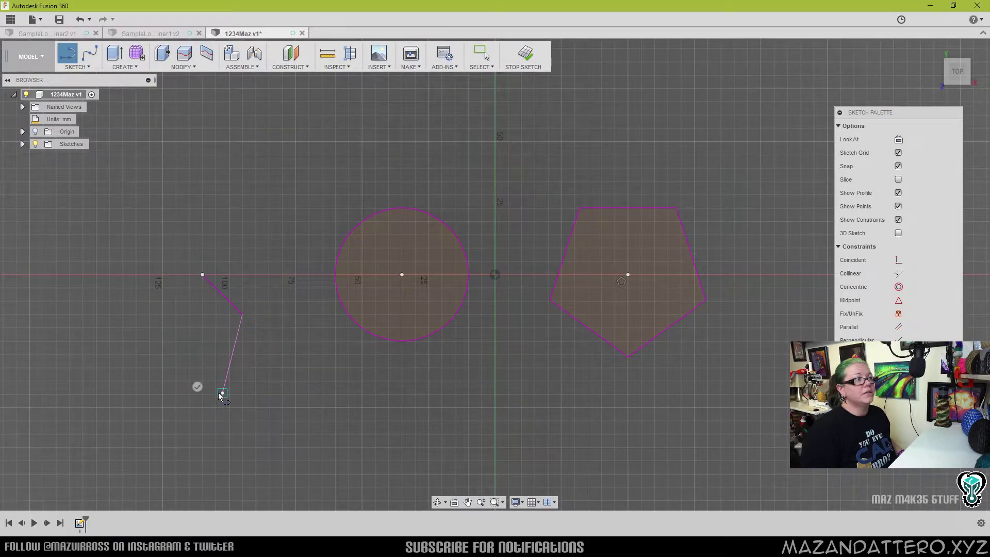
pyautogui.click(121, 392)
pyautogui.click(84, 353)
pyautogui.click(95, 308)
pyautogui.click(130, 286)
pyautogui.click(130, 246)
pyautogui.click(149, 195)
pyautogui.click(202, 195)
pyautogui.click(256, 234)
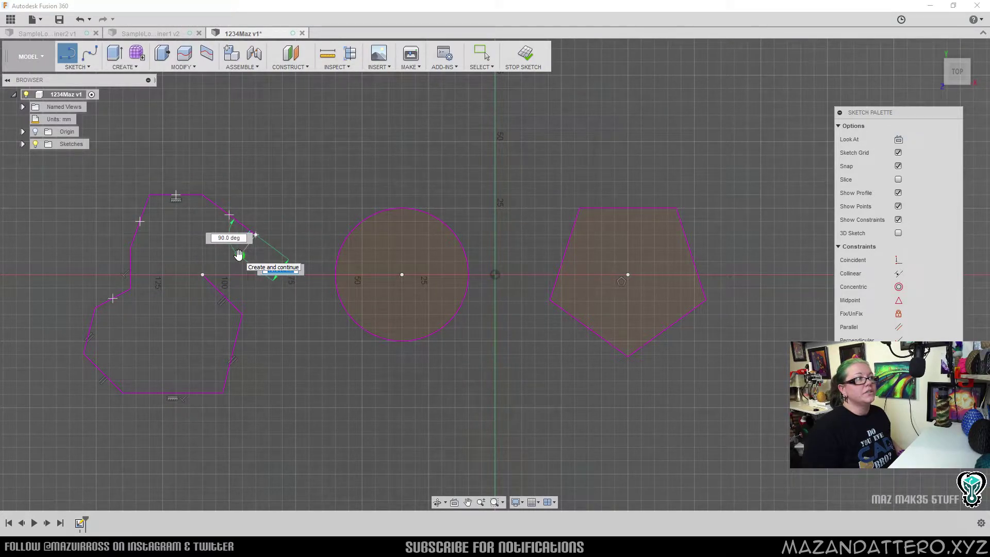
pyautogui.press('Escape')
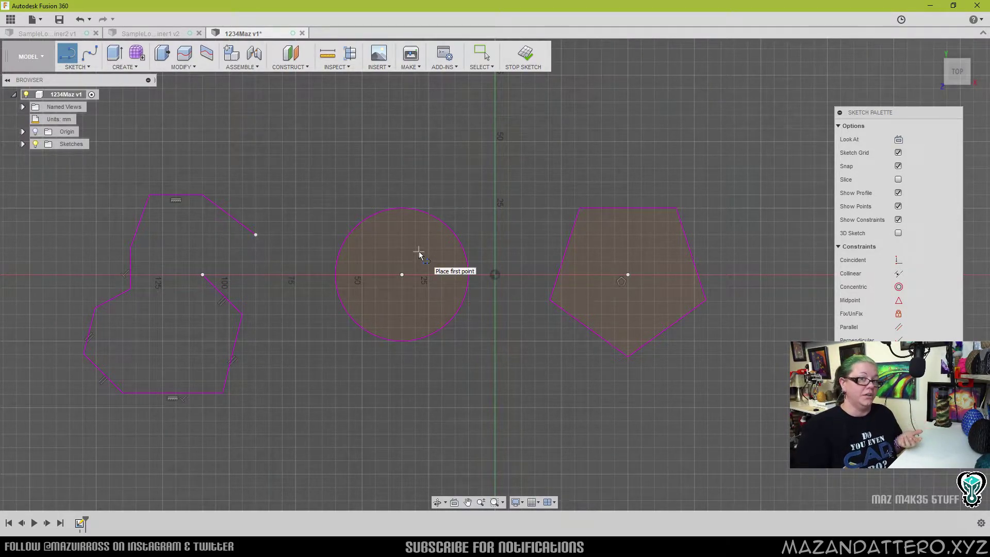
pyautogui.click(256, 235)
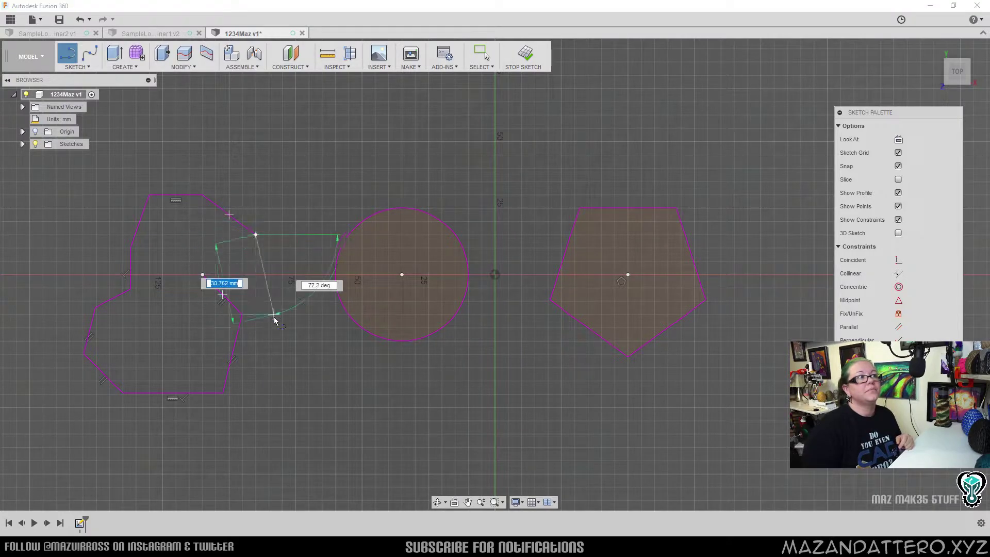
pyautogui.click(203, 275)
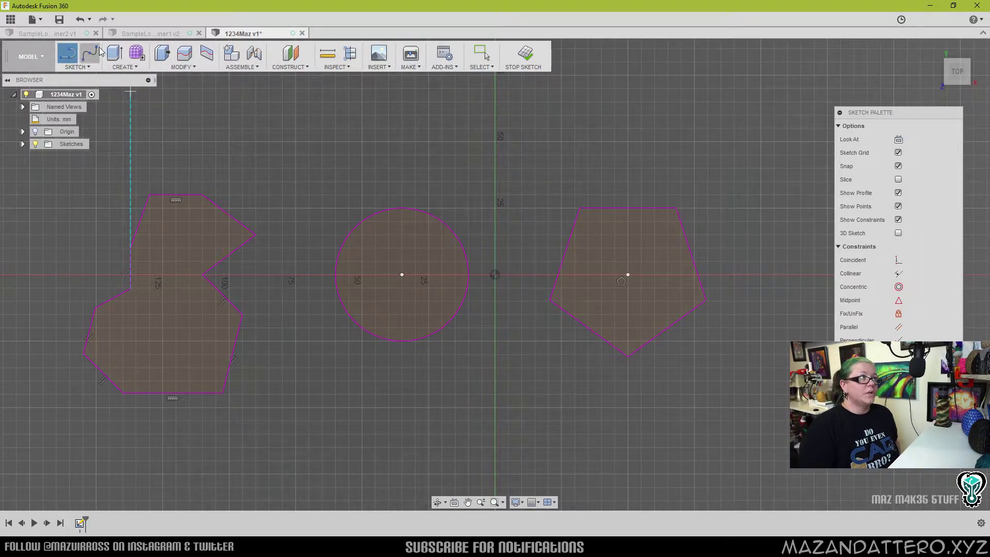
# Sketch a closed wavy spline with 14 fit points in the area below the circle, ending on its starting point
pyautogui.click(80, 68)
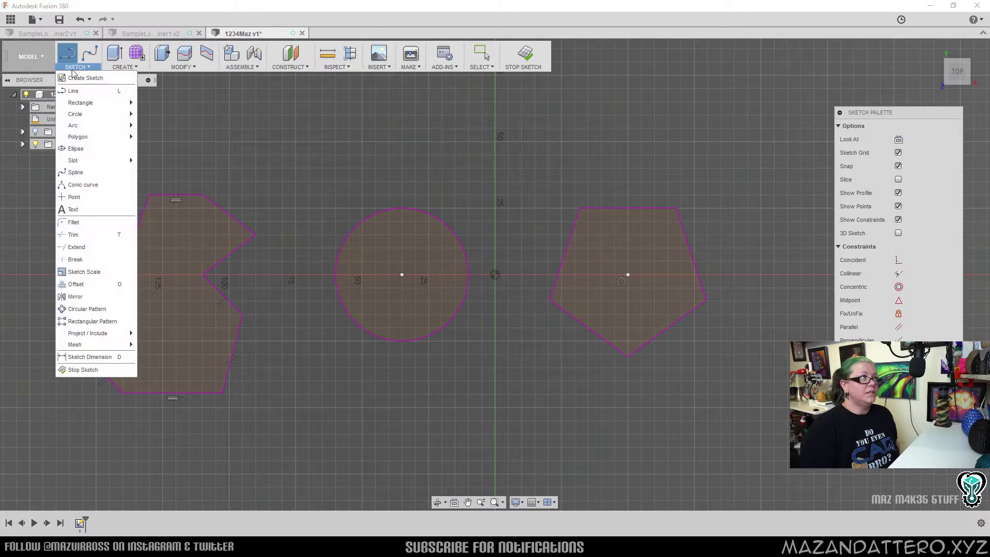
pyautogui.click(87, 173)
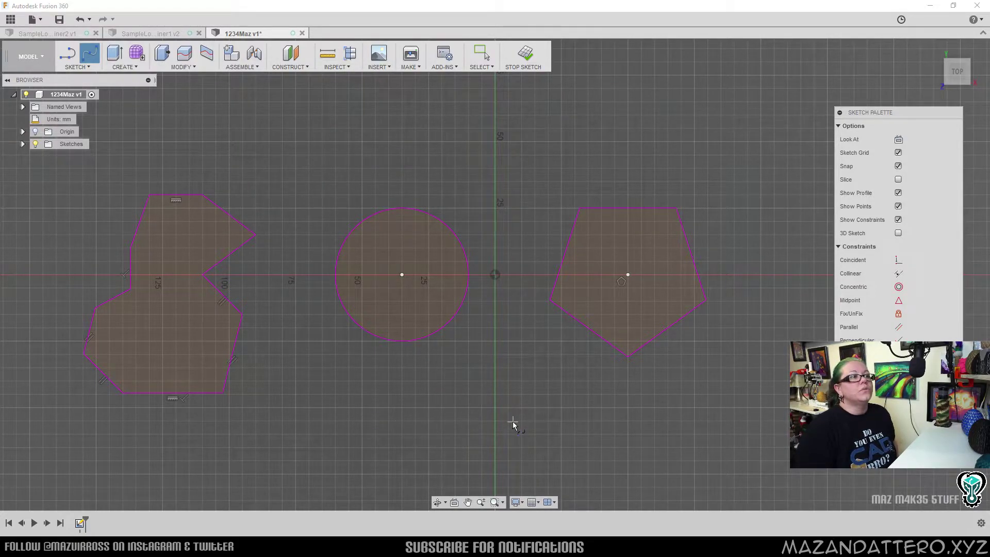
pyautogui.click(365, 439)
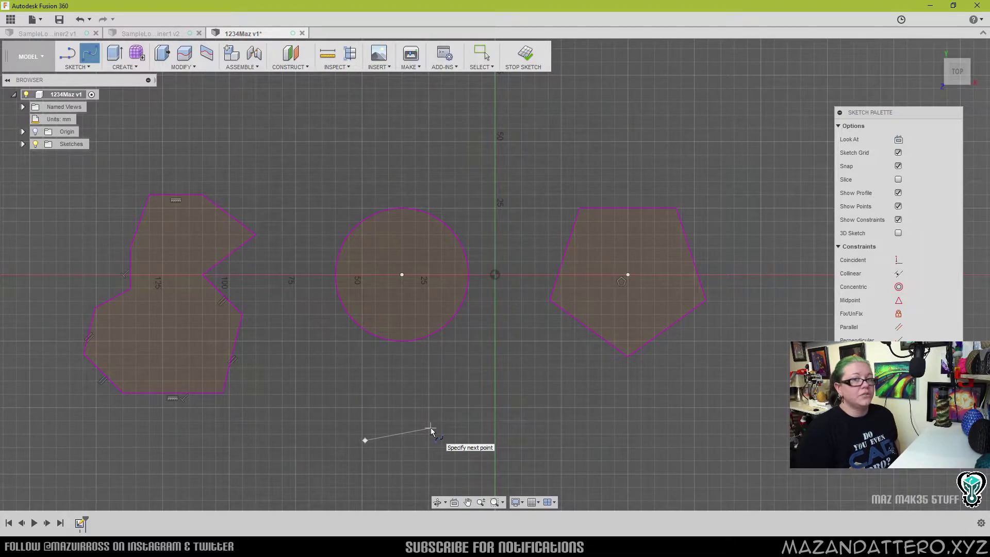
pyautogui.click(410, 413)
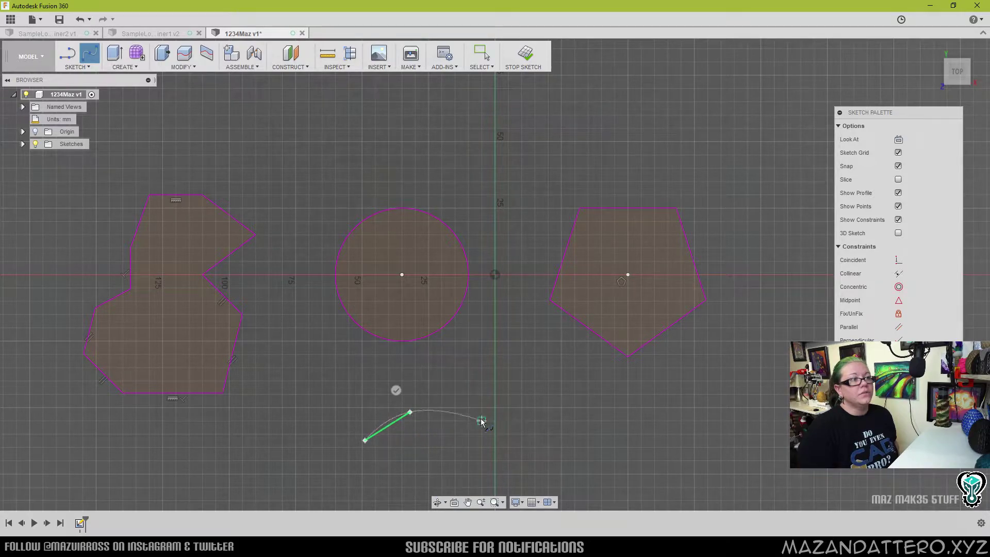
pyautogui.click(439, 441)
pyautogui.click(474, 456)
pyautogui.click(486, 481)
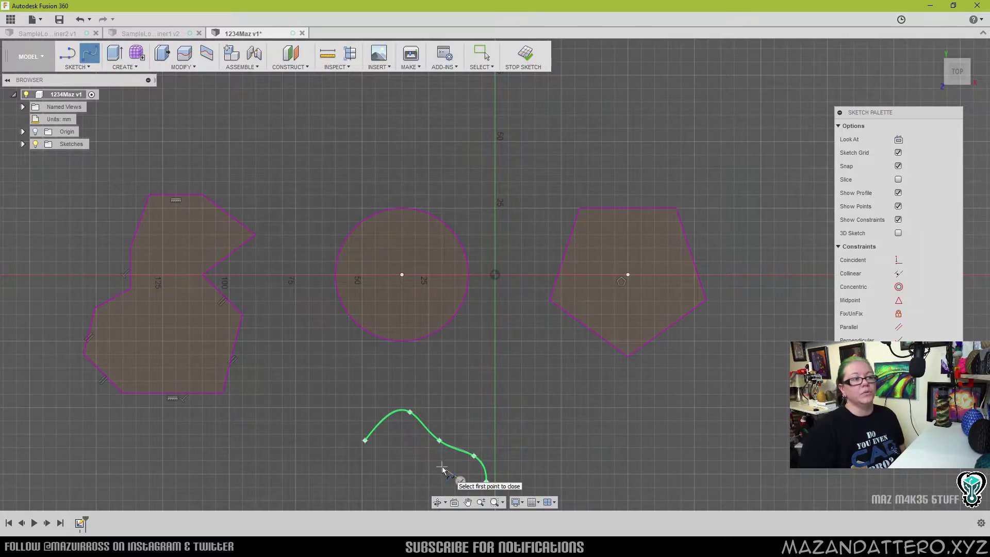
pyautogui.moveTo(421, 471); pyautogui.dragTo(369, 290, button='middle')
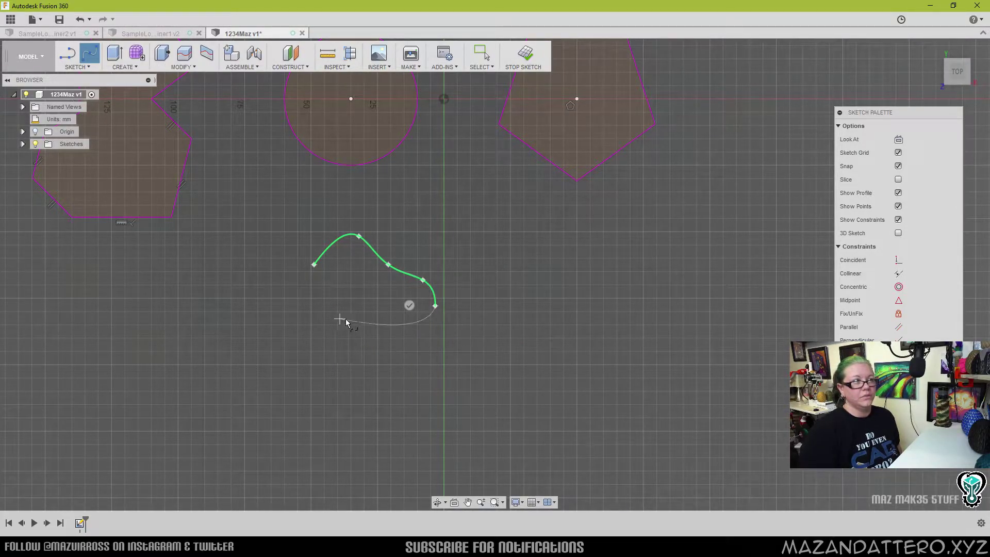
pyautogui.moveTo(350, 312)
pyautogui.mouseDown(button='middle')
pyautogui.moveTo(390, 356)
pyautogui.moveTo(573, 358)
pyautogui.moveTo(421, 329)
pyautogui.mouseUp(button='middle')
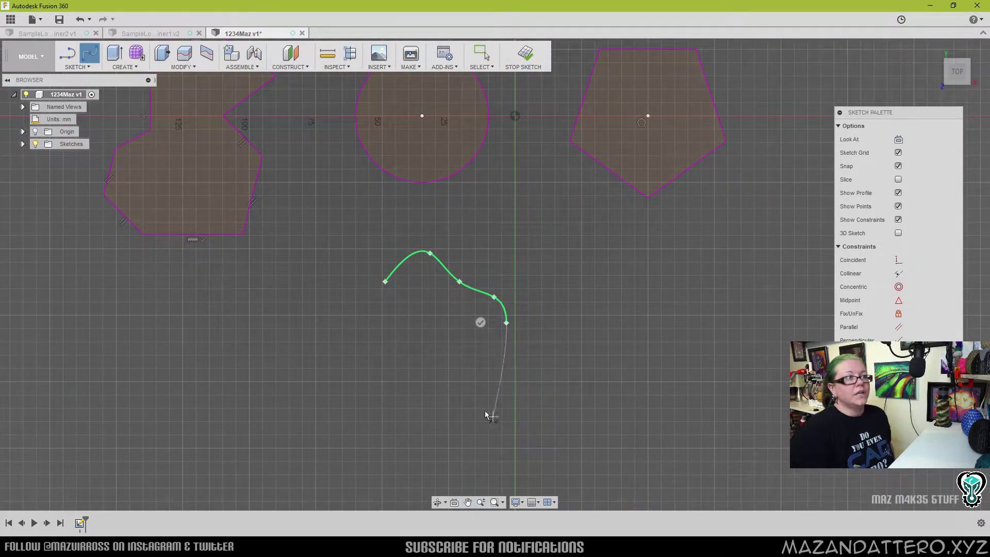
pyautogui.click(488, 354)
pyautogui.click(488, 400)
pyautogui.click(462, 422)
pyautogui.click(409, 434)
pyautogui.click(395, 408)
pyautogui.click(347, 403)
pyautogui.click(327, 364)
pyautogui.click(343, 328)
pyautogui.click(337, 291)
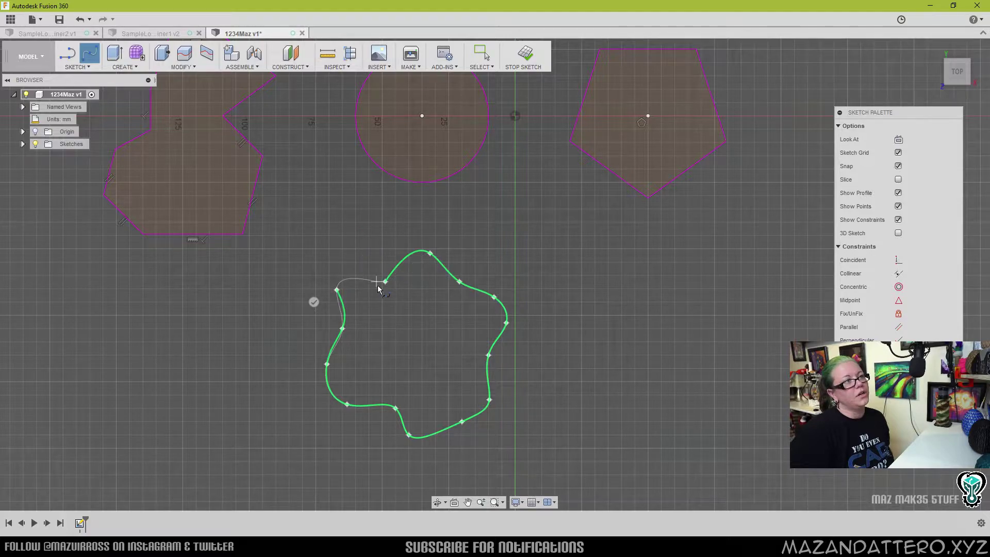
pyautogui.click(385, 281)
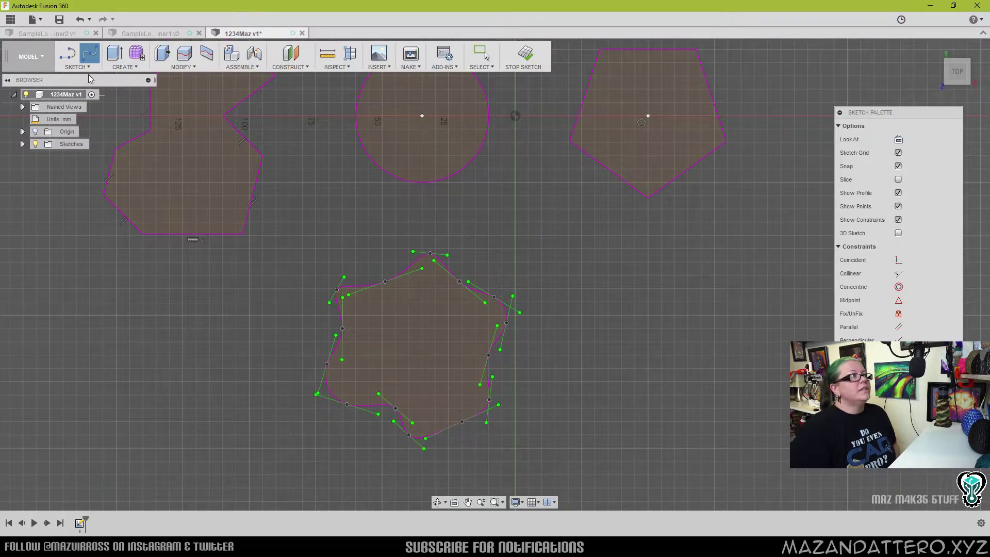
# Sketch an upright ellipse below the pentagon, with a vertical major axis of about 55 mm
pyautogui.click(75, 67)
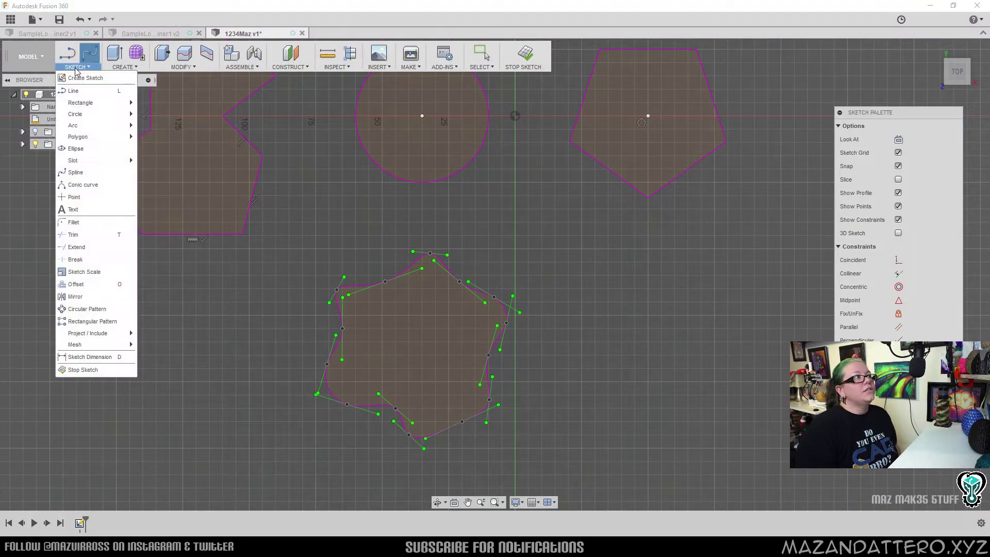
pyautogui.click(76, 148)
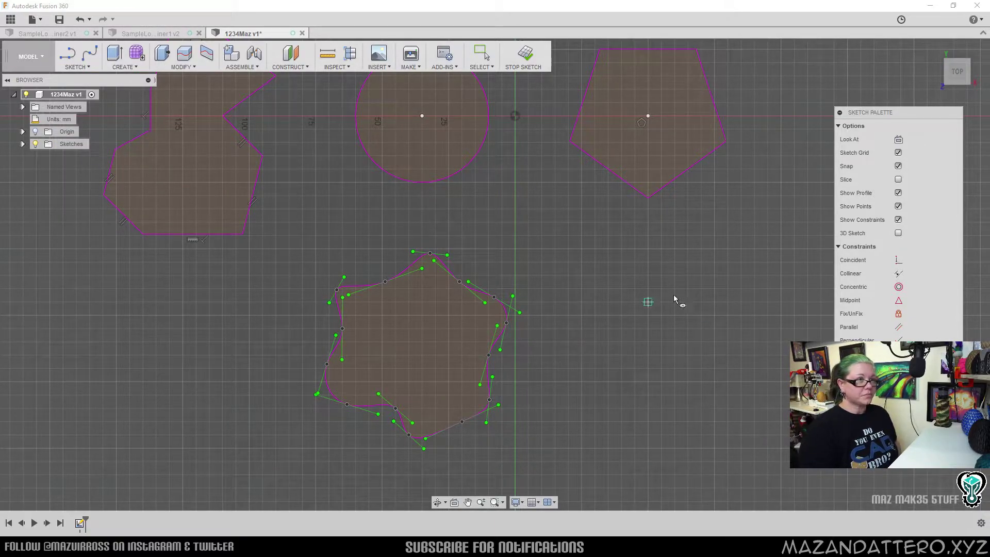
pyautogui.click(688, 341)
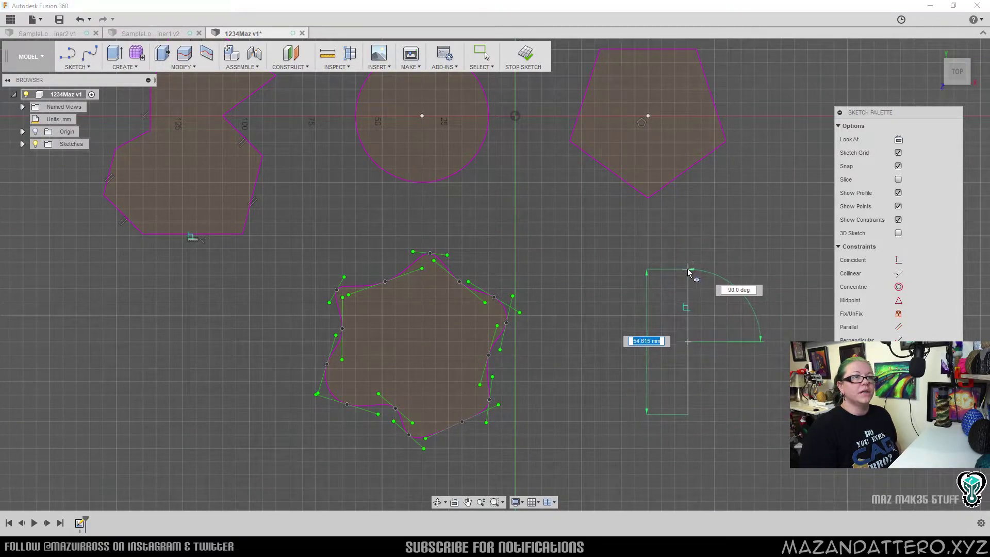
pyautogui.click(689, 268)
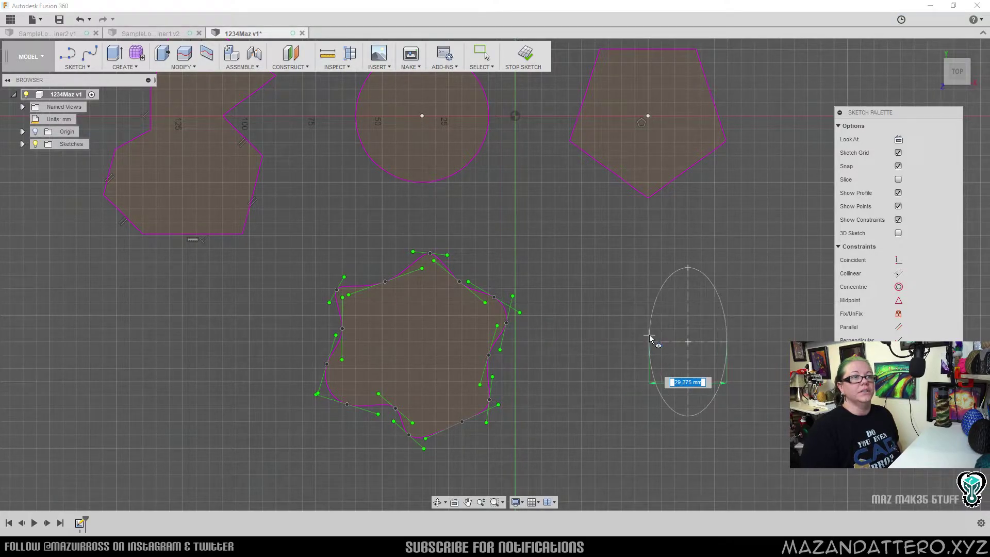
pyautogui.click(636, 336)
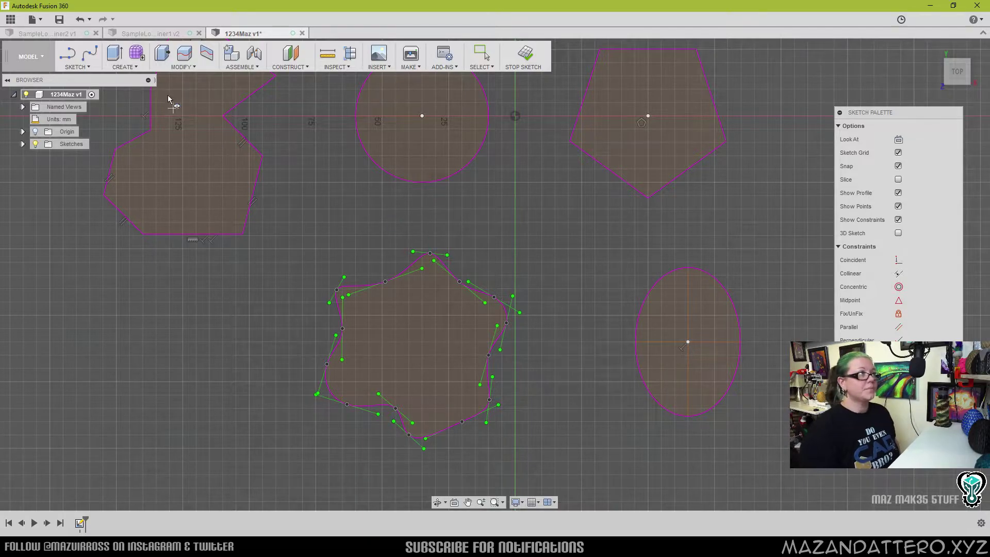
# Sketch a 2-point rectangle about 50 mm wide and 30 mm high left of the closed spline
pyautogui.click(75, 66)
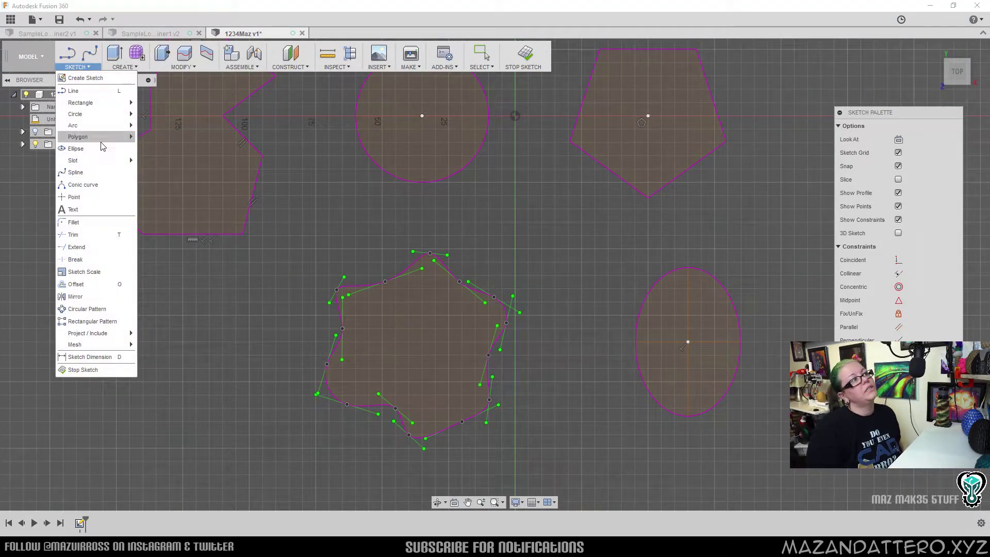
pyautogui.moveTo(129, 103)
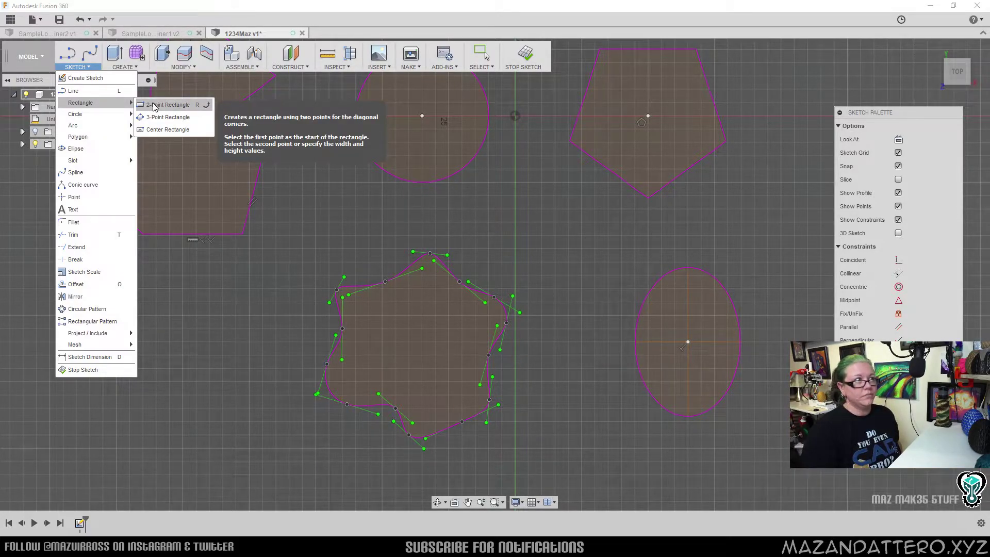
pyautogui.click(153, 106)
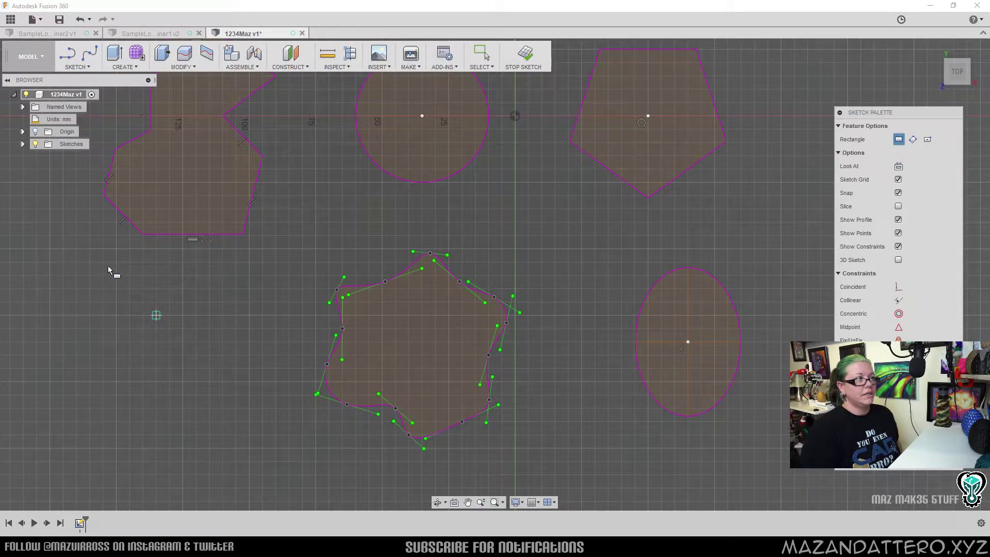
pyautogui.click(156, 329)
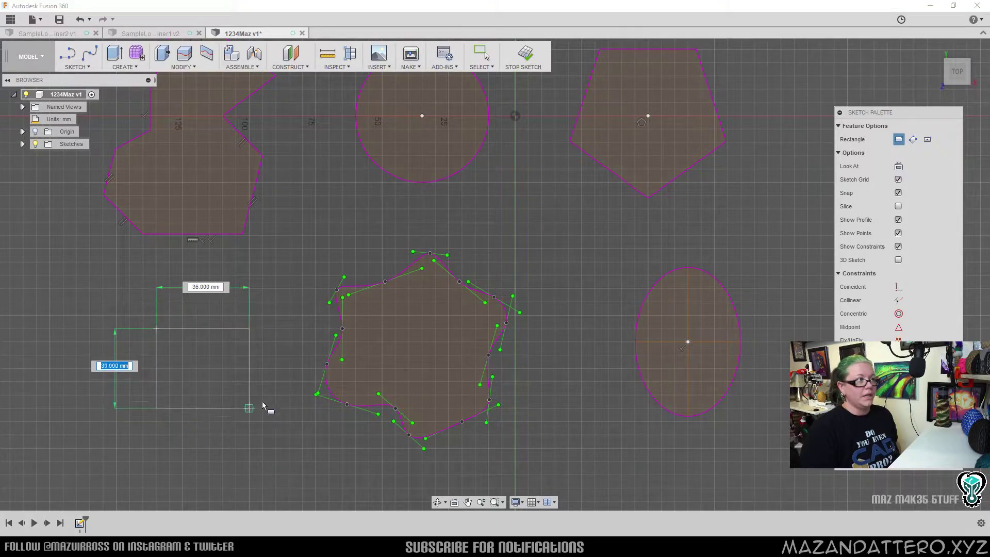
pyautogui.click(289, 408)
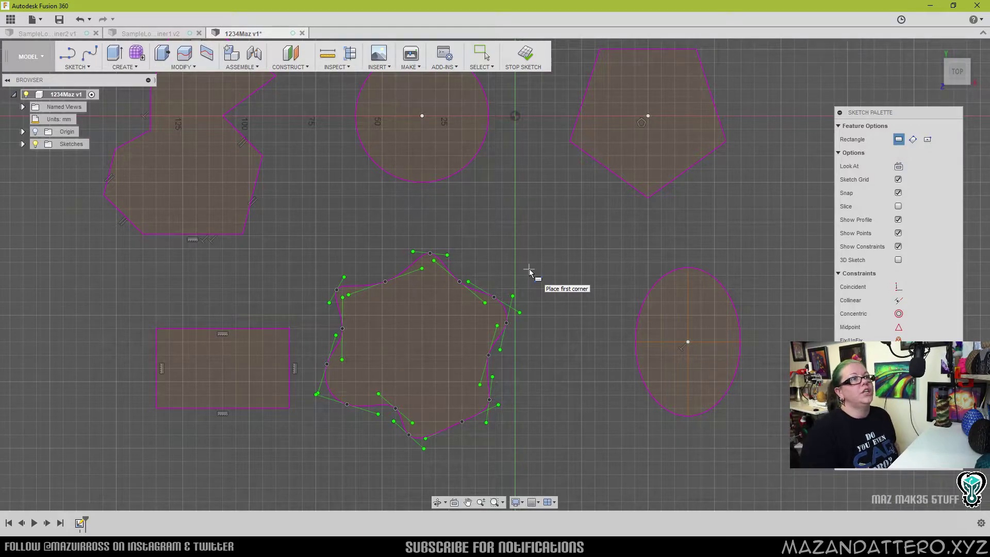
pyautogui.scroll(-2, 550, 217)
pyautogui.moveTo(534, 221); pyautogui.dragTo(509, 259, button='middle')
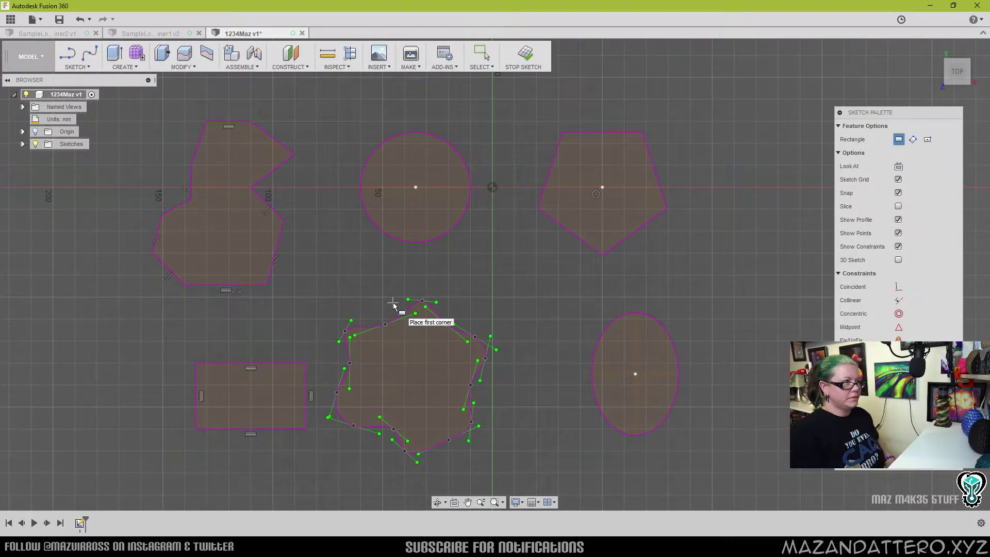
pyautogui.press('Escape')
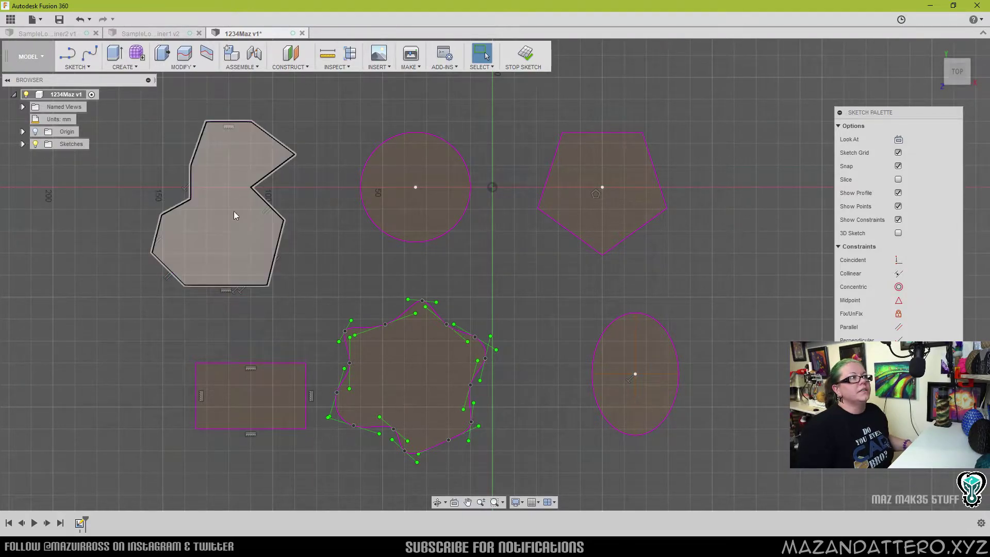
# Delete the lower right segment of the irregular line outline and the rest of its connected lines
pyautogui.click(280, 246)
pyautogui.press('Delete')
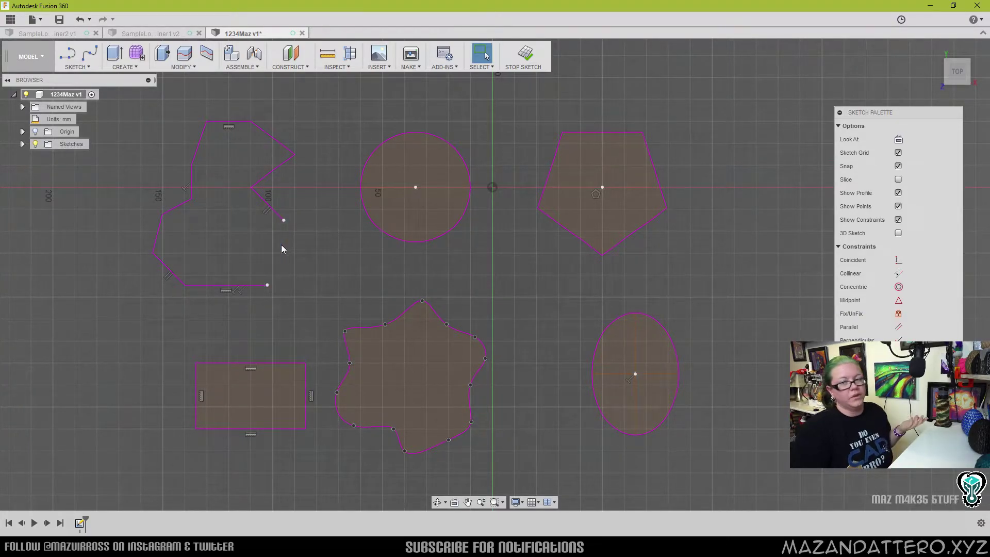
pyautogui.doubleClick(268, 208)
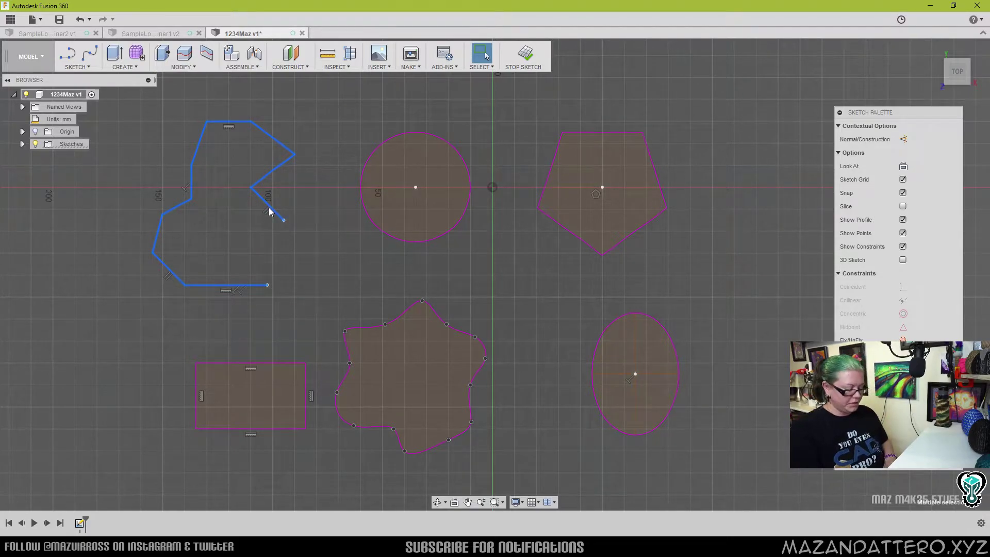
pyautogui.press('Delete')
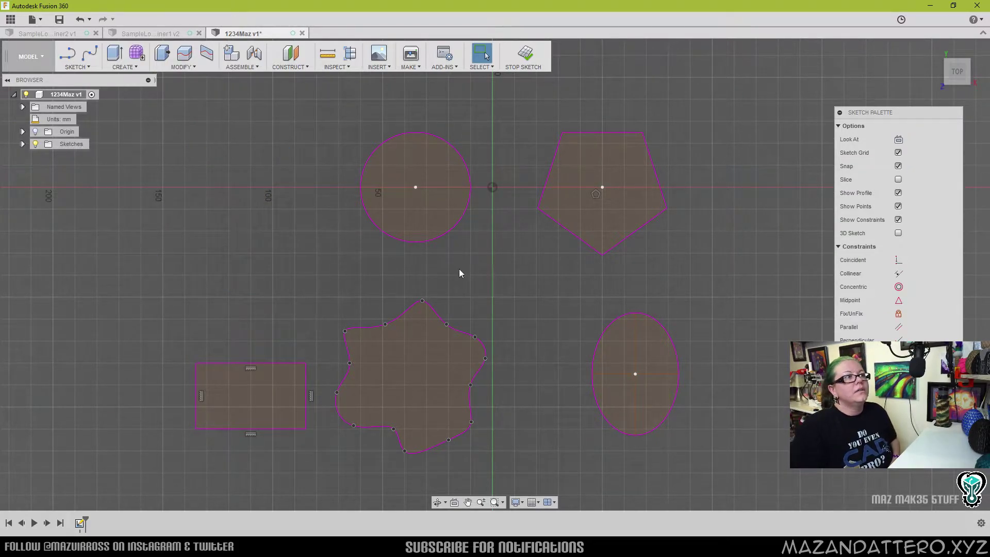
# Delete the pentagon's edges and the rectangle from the sketch
pyautogui.doubleClick(573, 236)
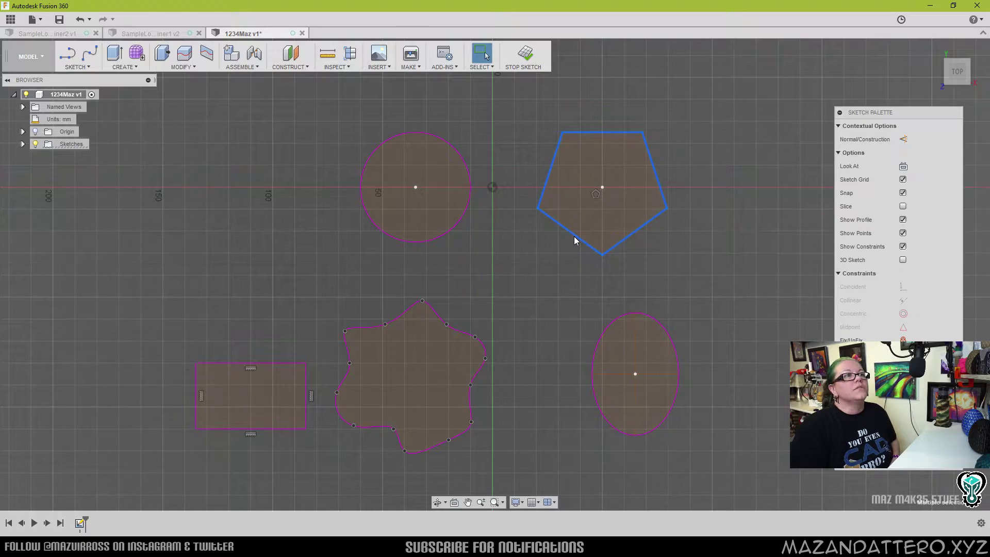
pyautogui.press('Delete')
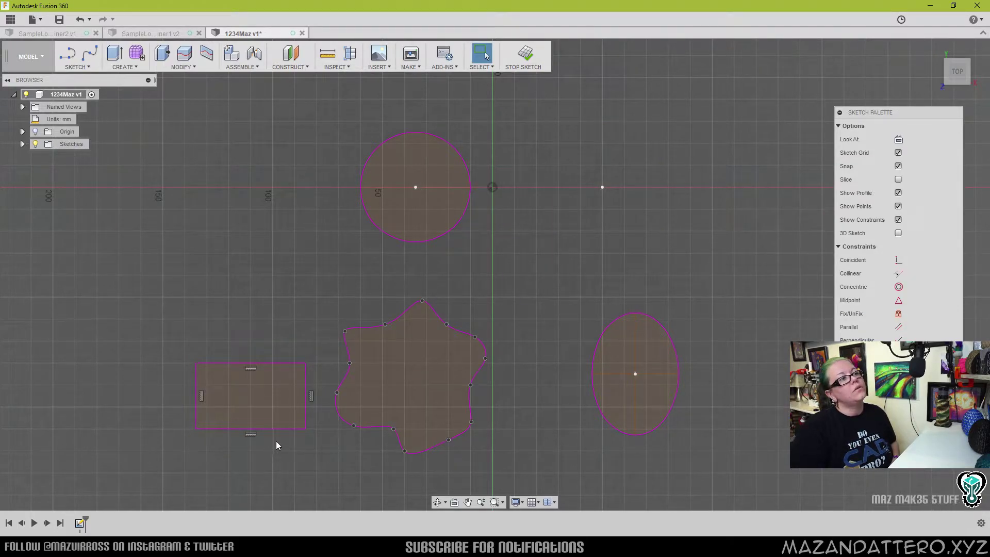
pyautogui.doubleClick(279, 428)
pyautogui.press('Delete')
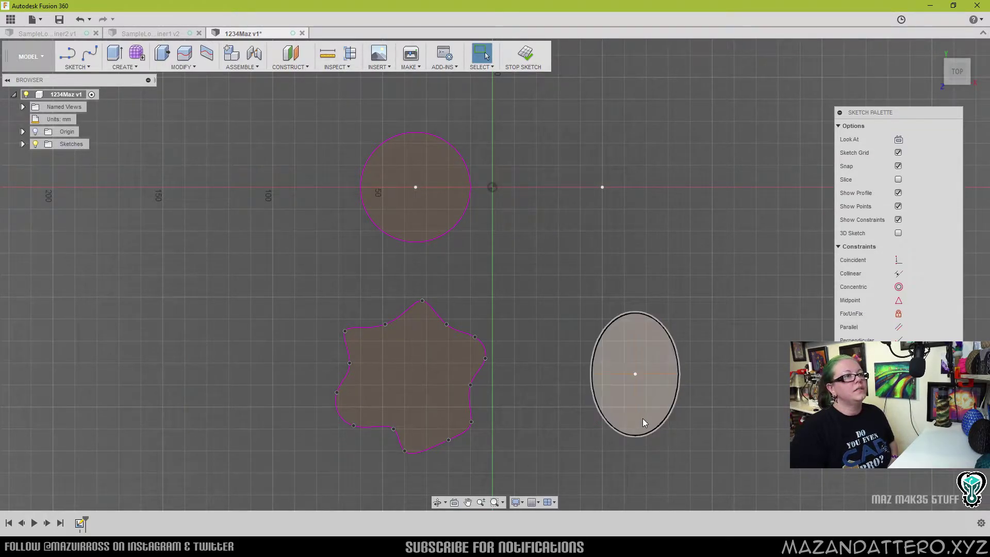
pyautogui.click(461, 433)
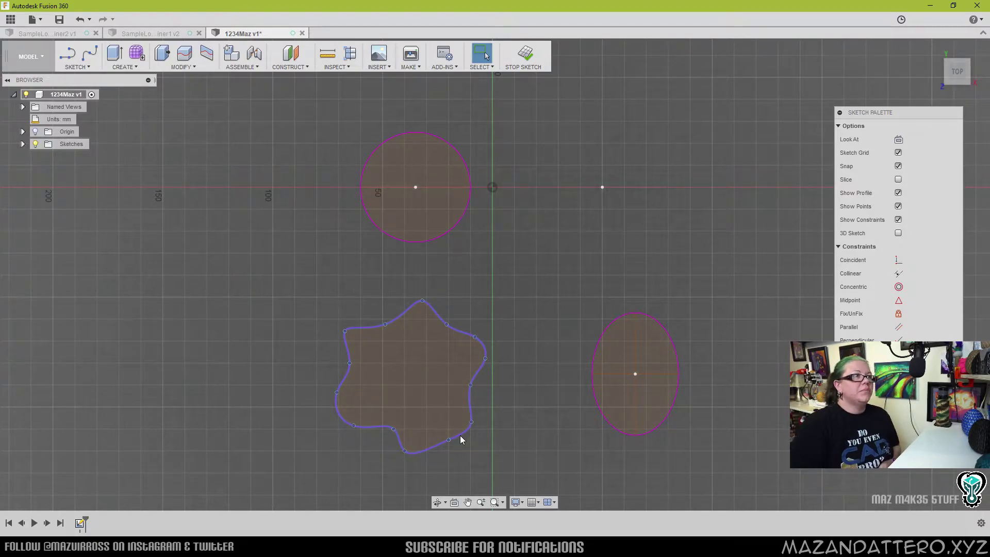
pyautogui.click(610, 420)
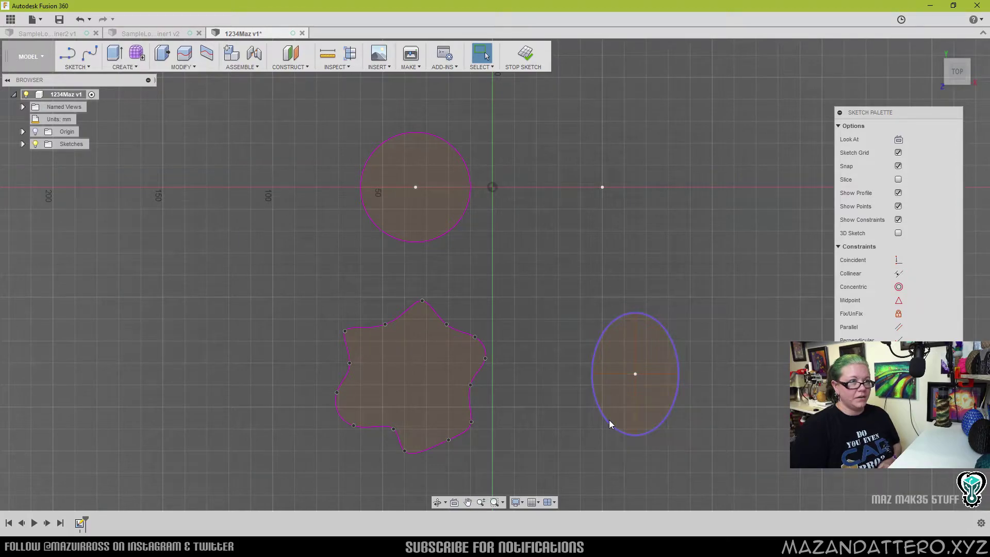
pyautogui.click(610, 420)
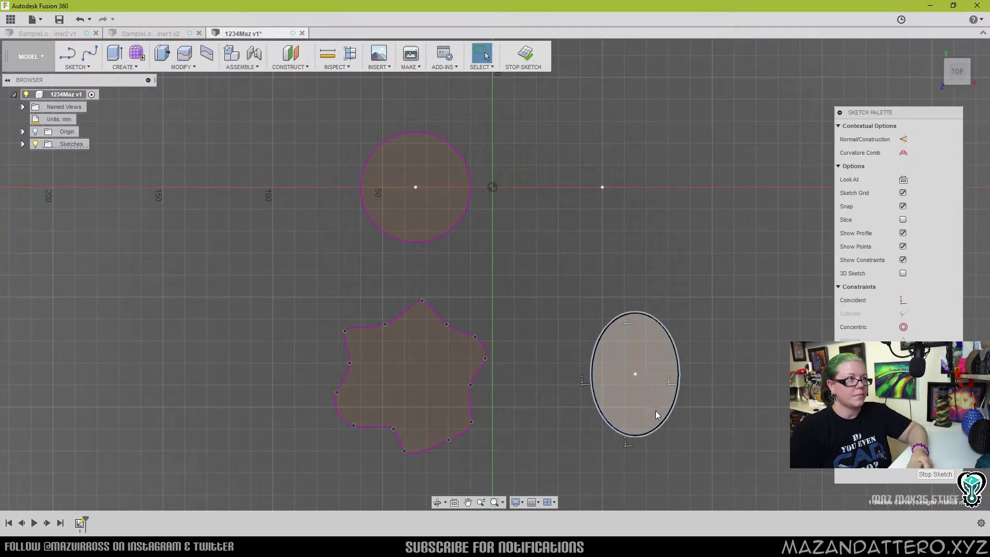
# Move the closed spline within the sketch plane so that it surrounds the circle
pyautogui.click(478, 379)
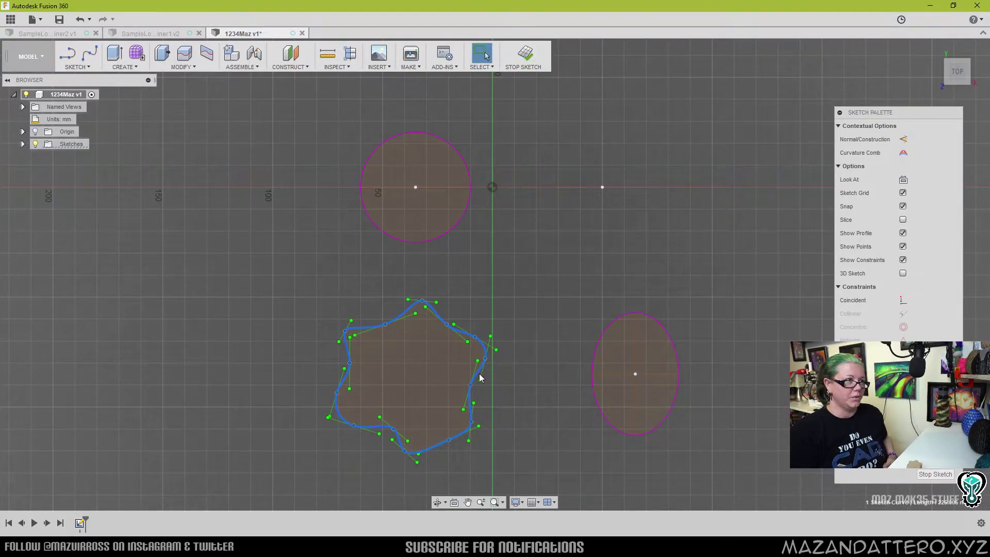
pyautogui.rightClick(478, 370)
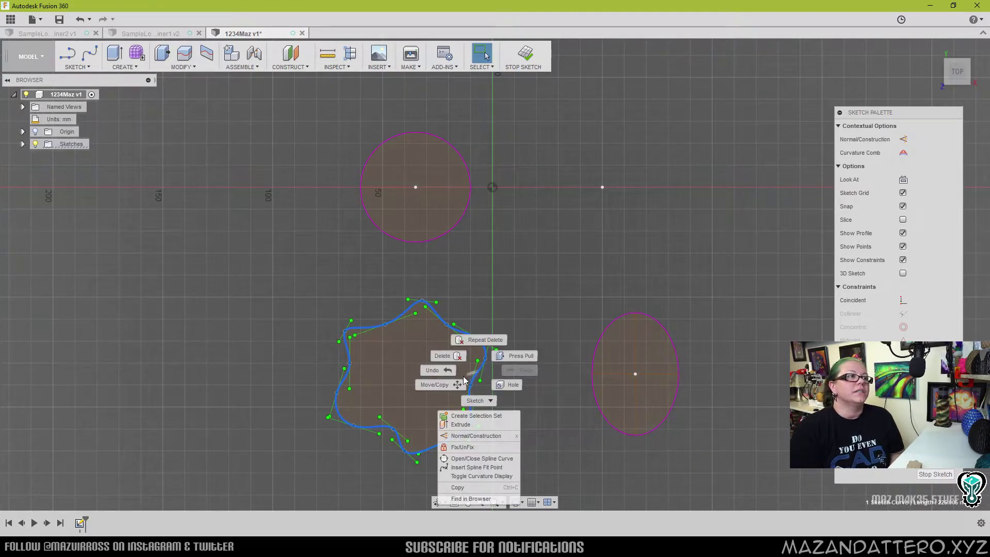
pyautogui.click(438, 384)
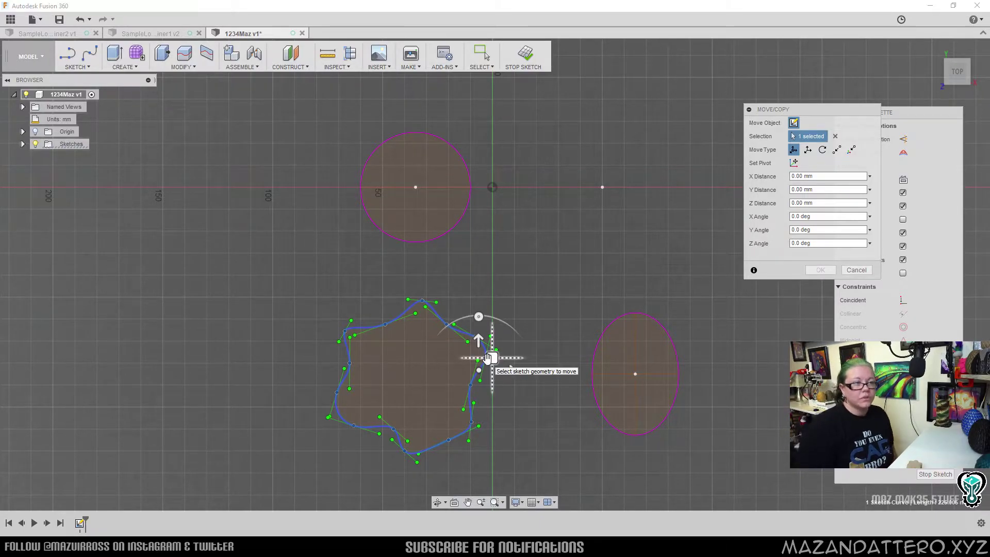
pyautogui.moveTo(478, 339); pyautogui.dragTo(488, 309)
pyautogui.moveTo(509, 348)
pyautogui.mouseDown()
pyautogui.moveTo(620, 347)
pyautogui.moveTo(397, 347)
pyautogui.moveTo(530, 347)
pyautogui.moveTo(509, 348)
pyautogui.mouseUp()
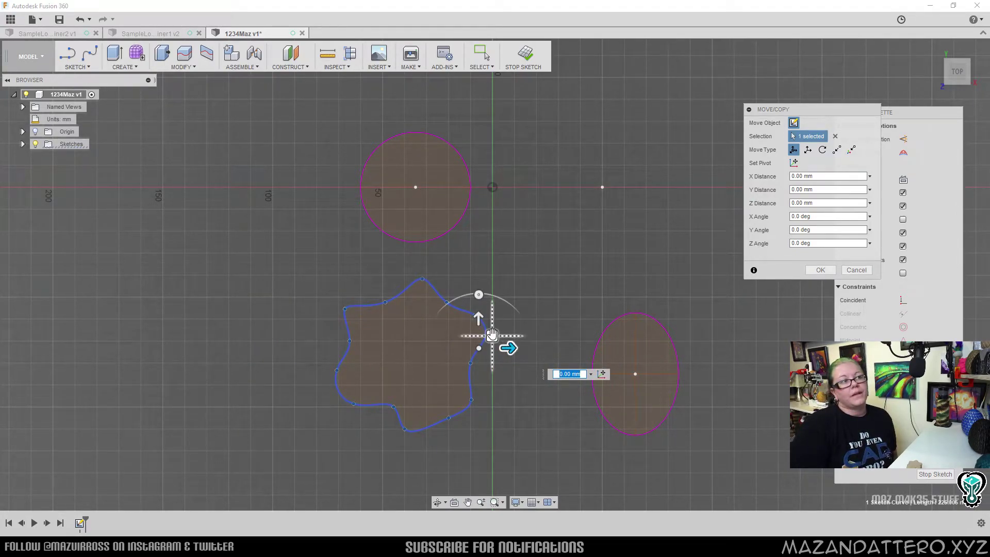
pyautogui.moveTo(492, 334); pyautogui.dragTo(479, 310)
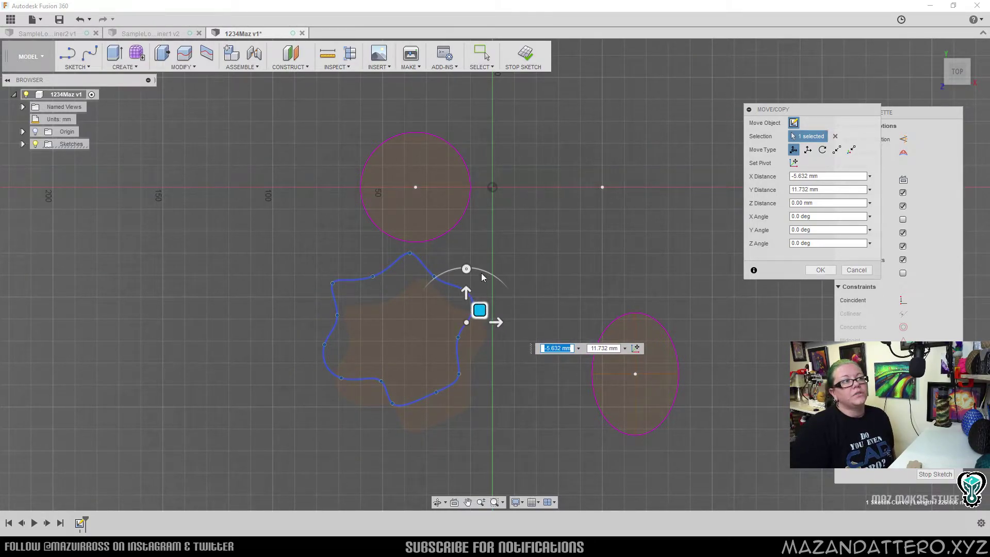
pyautogui.moveTo(467, 269); pyautogui.dragTo(491, 161)
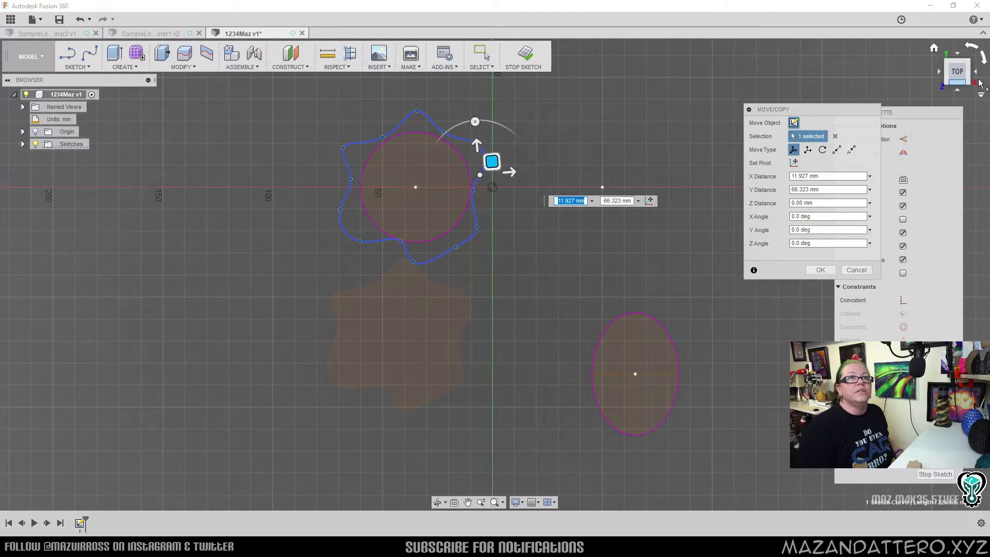
# Raise the closed spline 30 mm in Z above the circle
pyautogui.click(950, 83)
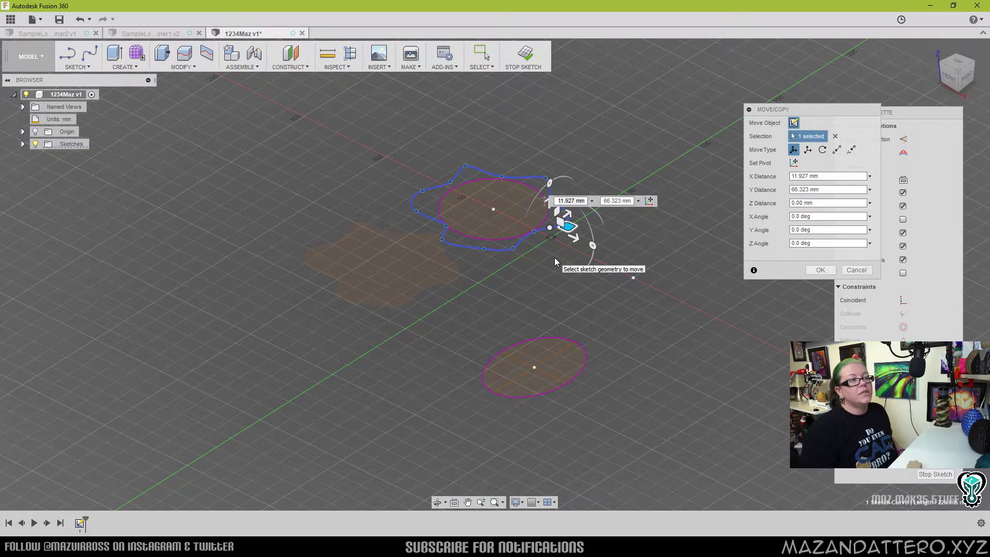
pyautogui.moveTo(548, 219); pyautogui.dragTo(470, 227, button='middle')
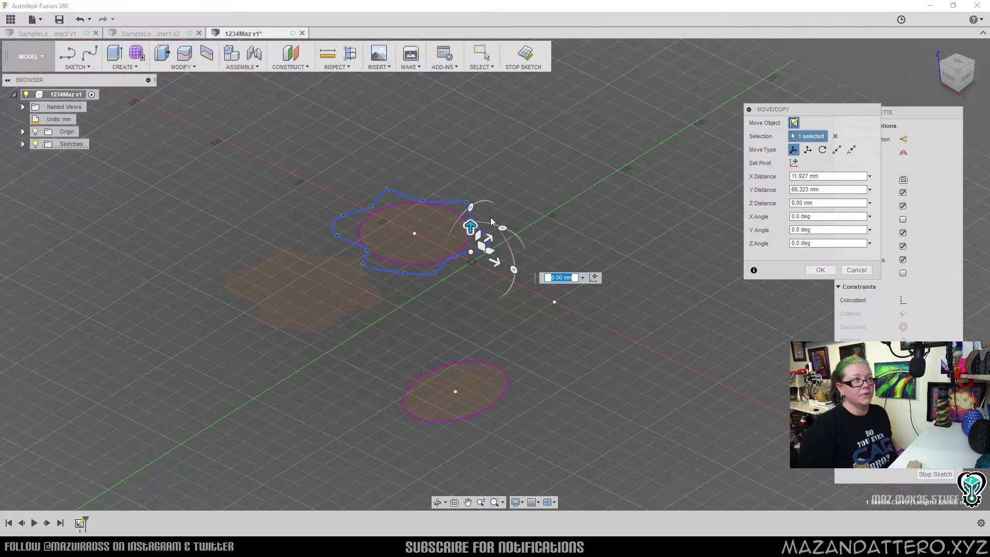
pyautogui.moveTo(471, 227); pyautogui.dragTo(470, 172)
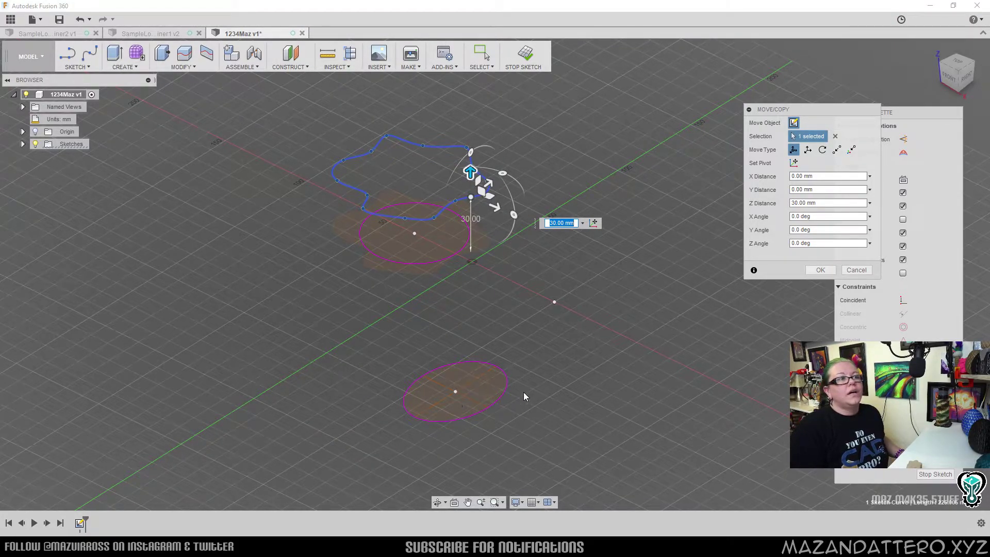
# Move the ellipse about -100 mm in X and 85 mm in Y so it is centred on the circle
pyautogui.click(462, 418)
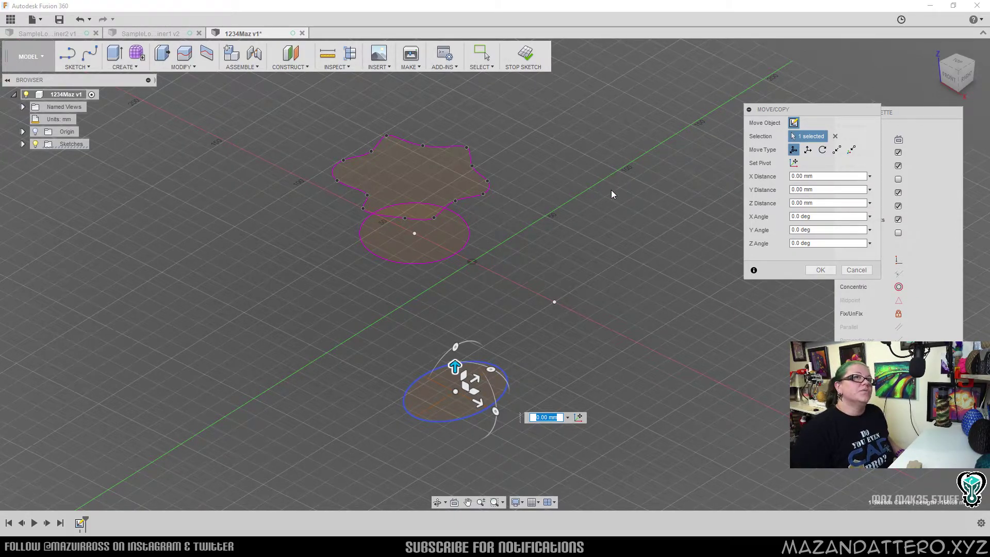
pyautogui.click(957, 64)
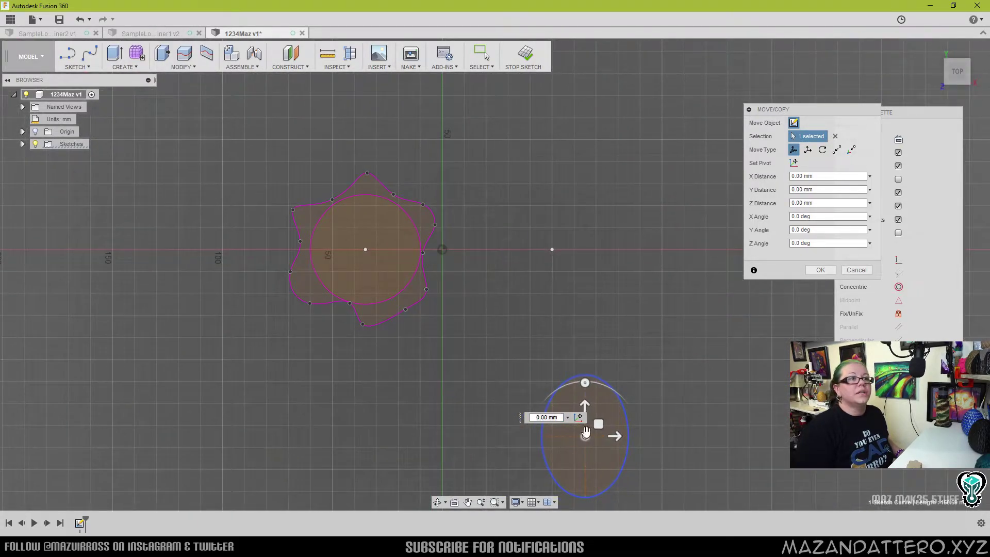
pyautogui.moveTo(584, 433); pyautogui.dragTo(379, 237)
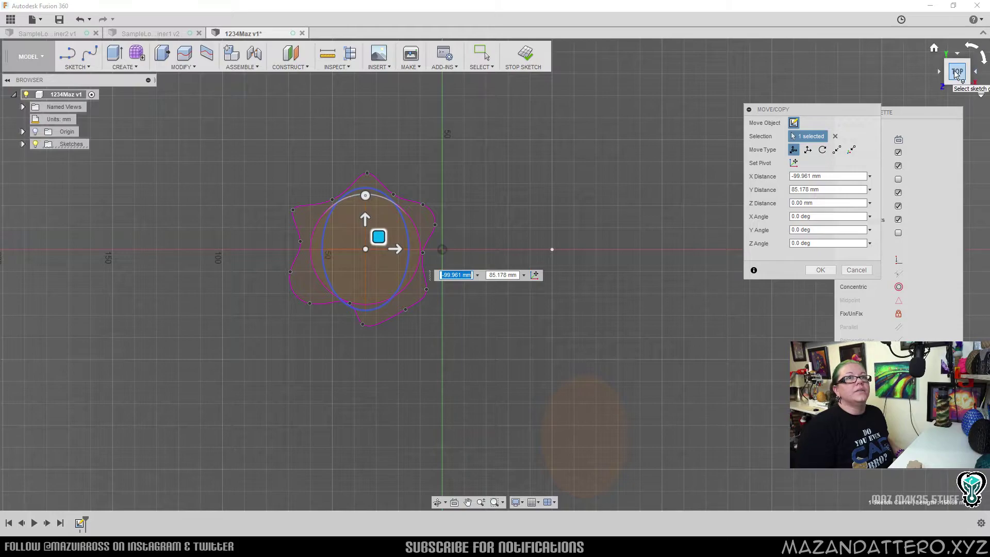
# Raise the ellipse 60 mm in Z above the circle and finish the move
pyautogui.moveTo(954, 72); pyautogui.dragTo(951, 74)
pyautogui.click(967, 84)
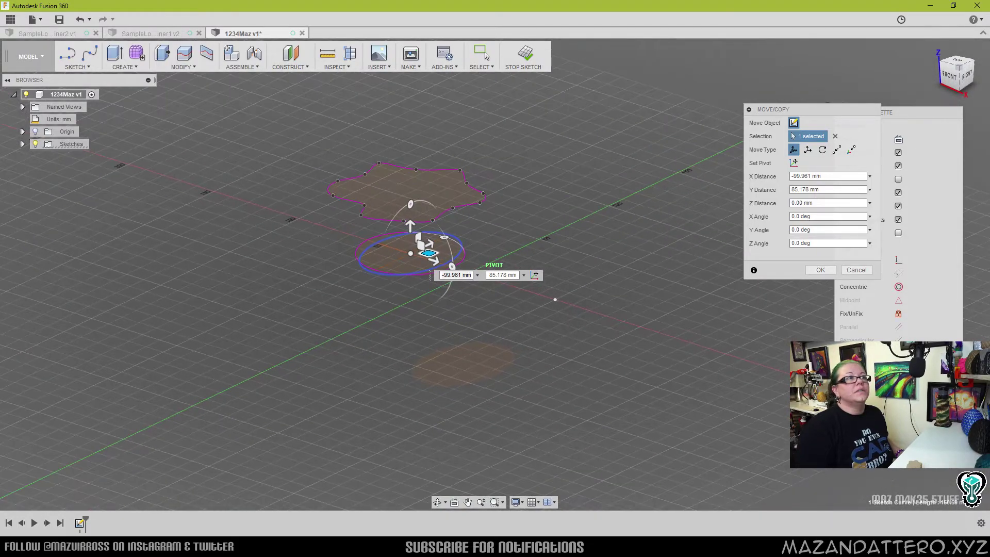
pyautogui.moveTo(415, 232); pyautogui.dragTo(423, 98)
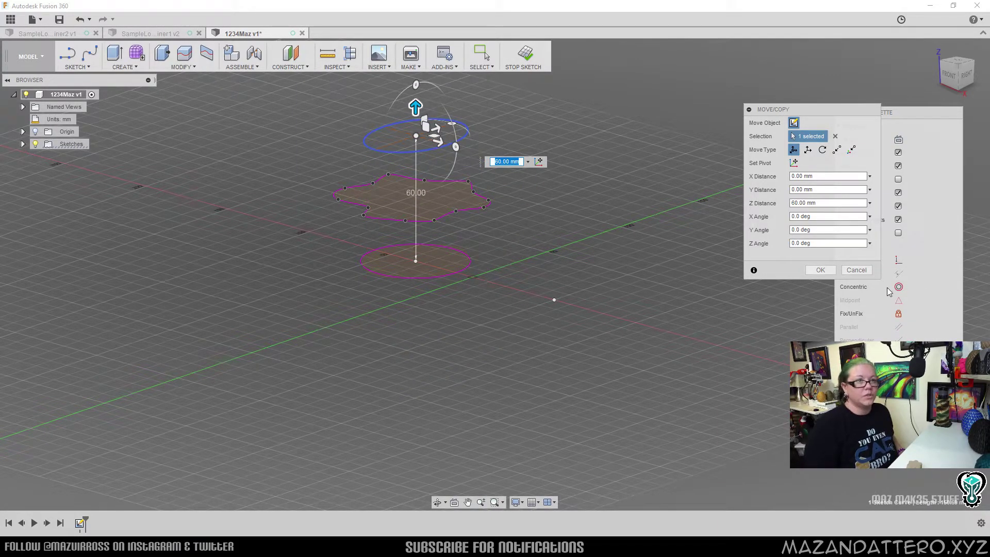
pyautogui.click(820, 270)
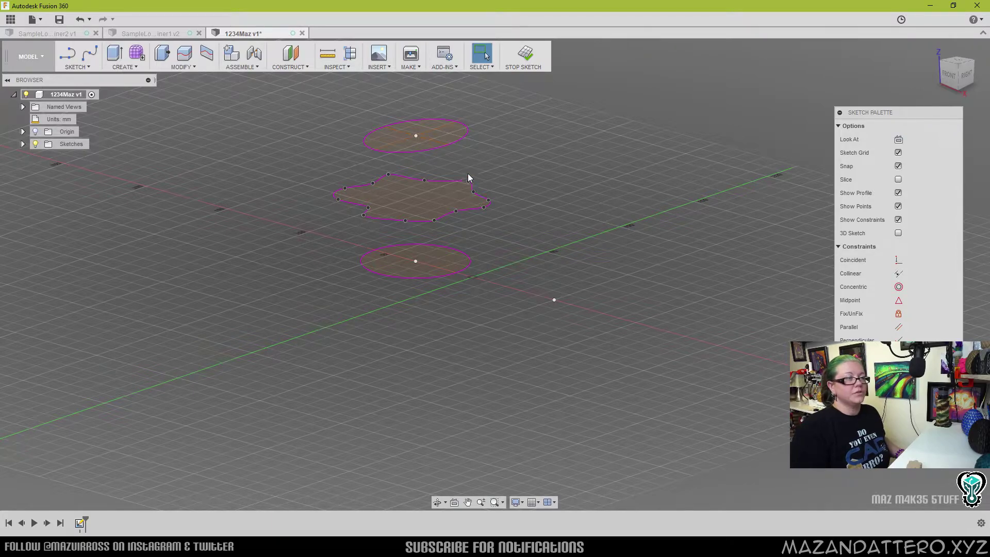
# Loft a new body from the circle through the closed spline to the ellipse
pyautogui.moveTo(468, 179); pyautogui.dragTo(524, 293, button='middle')
pyautogui.scroll(3, 529, 343)
pyautogui.moveTo(528, 342); pyautogui.dragTo(498, 342, button='middle')
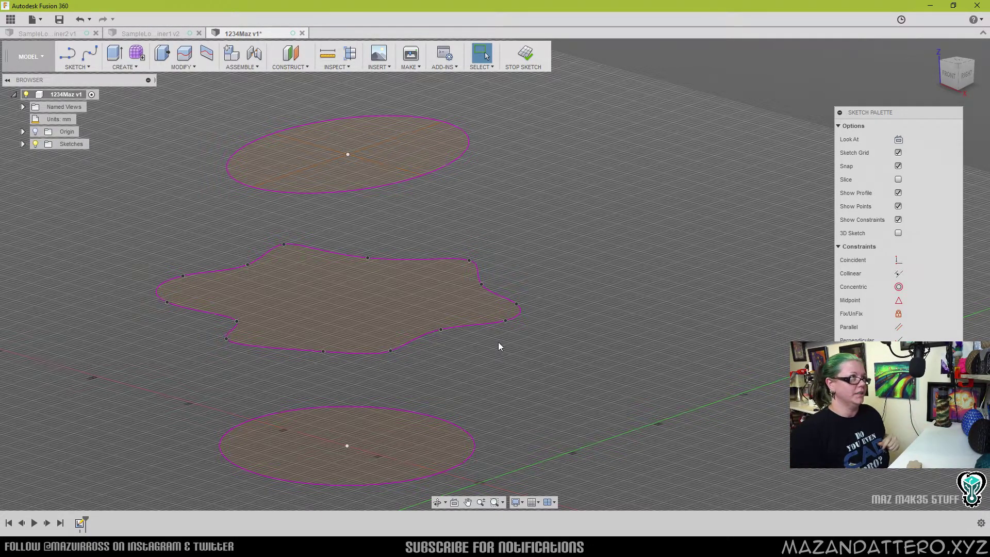
pyautogui.click(135, 66)
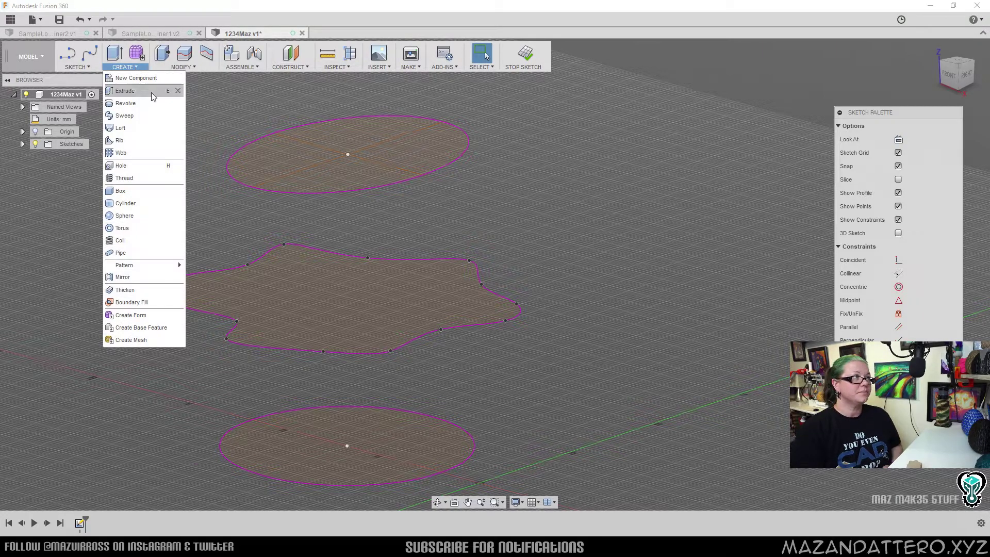
pyautogui.click(150, 128)
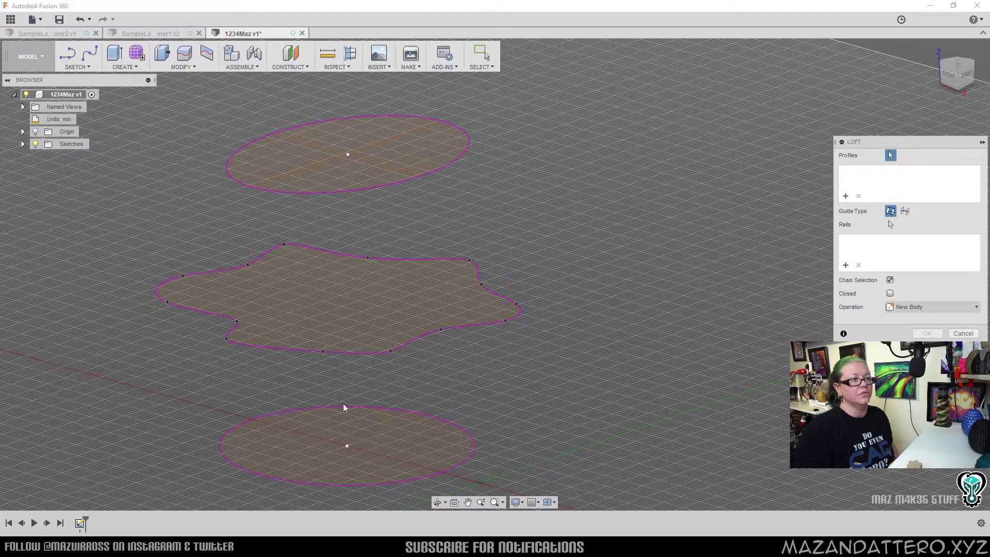
pyautogui.click(415, 434)
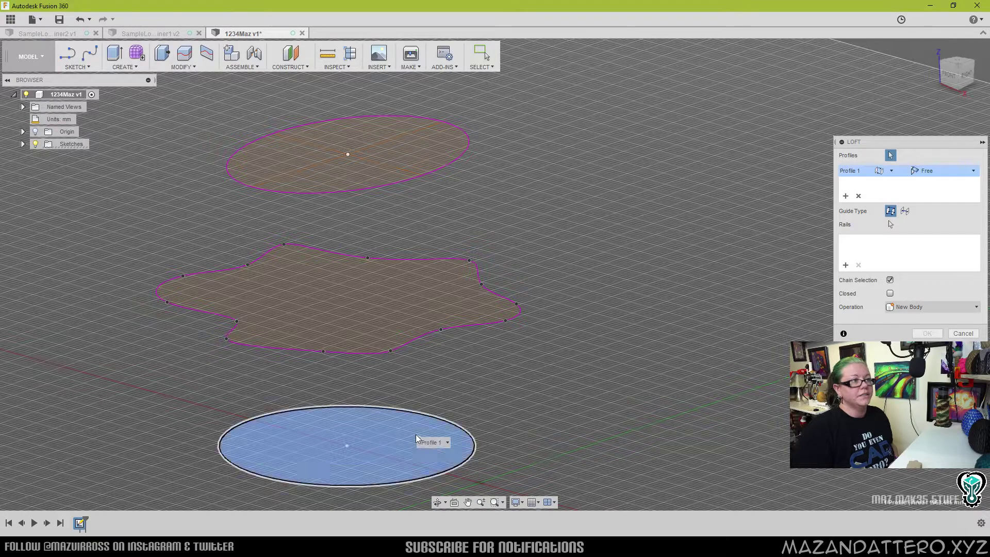
pyautogui.click(388, 287)
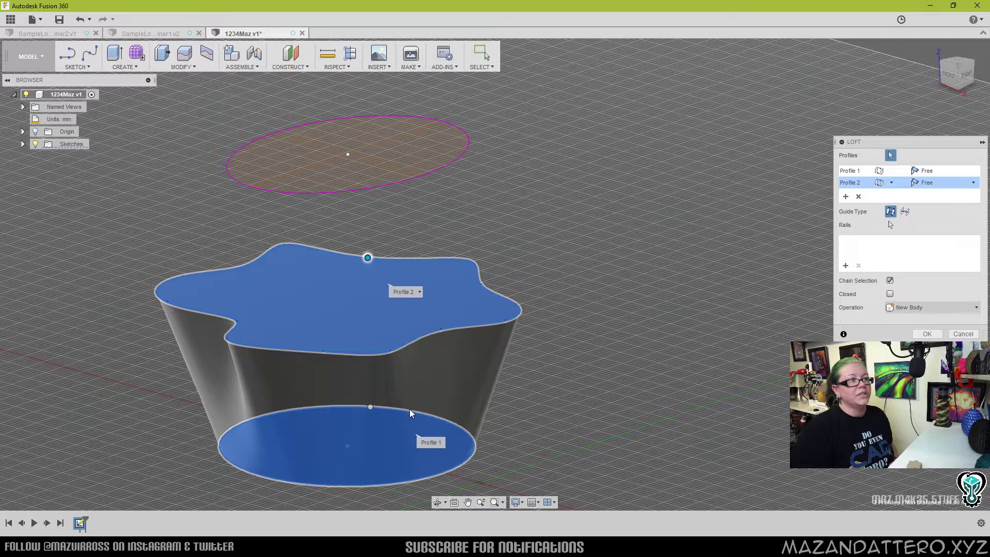
pyautogui.click(404, 138)
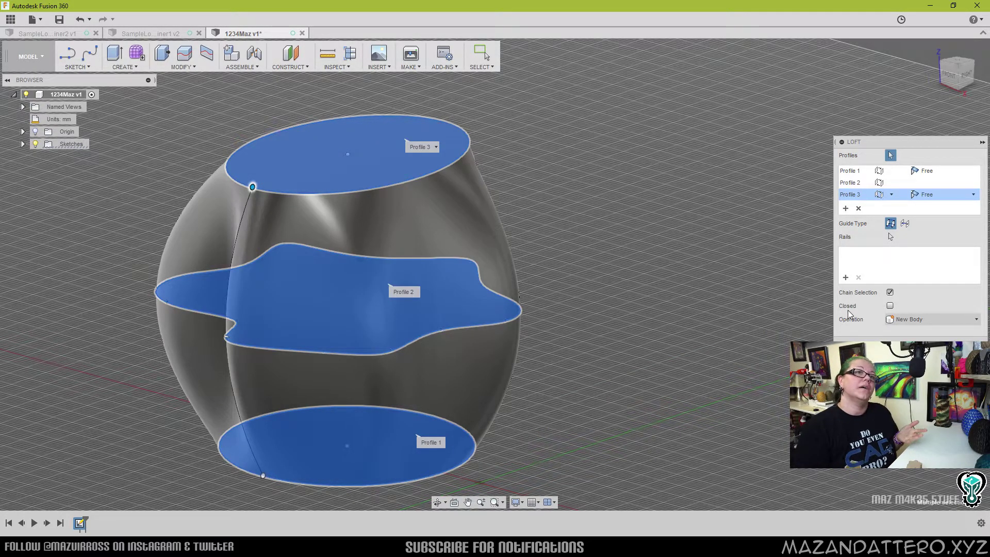
pyautogui.press('Return')
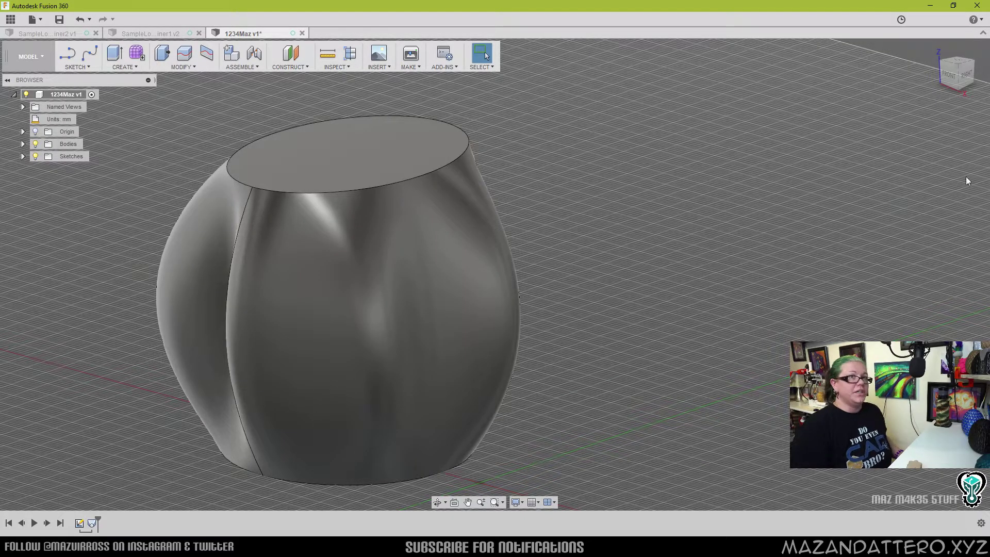
# Create a construction plane offset -10 mm from the top elliptical face of the lofted body
pyautogui.moveTo(958, 71); pyautogui.dragTo(948, 77)
pyautogui.keyDown('shift'); pyautogui.moveTo(495, 274); pyautogui.dragTo(565, 330, button='middle'); pyautogui.keyUp('shift')
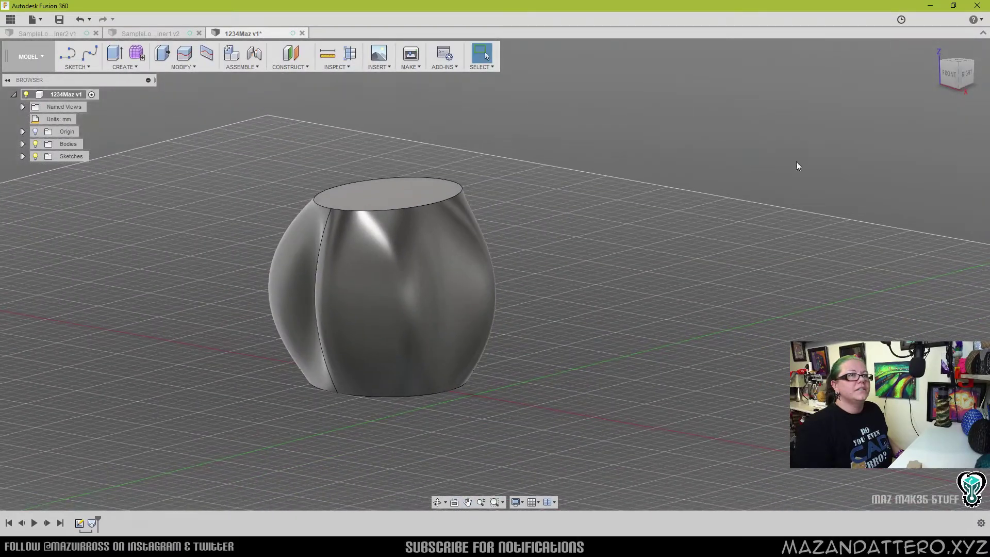
pyautogui.moveTo(957, 72); pyautogui.dragTo(951, 78)
pyautogui.keyDown('shift'); pyautogui.moveTo(494, 274); pyautogui.dragTo(492, 273, button='middle'); pyautogui.keyUp('shift')
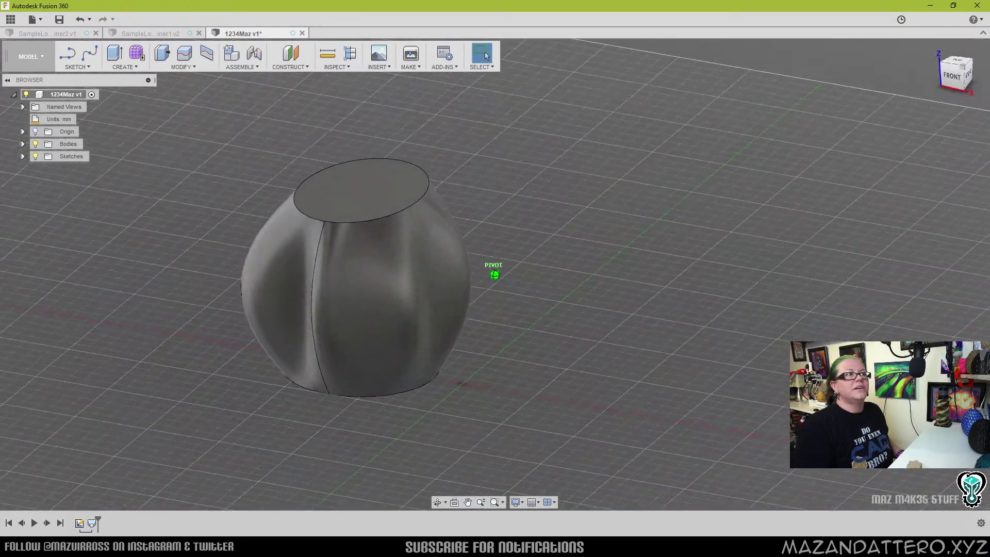
pyautogui.scroll(3, 341, 227)
pyautogui.moveTo(341, 227); pyautogui.dragTo(378, 219, button='middle')
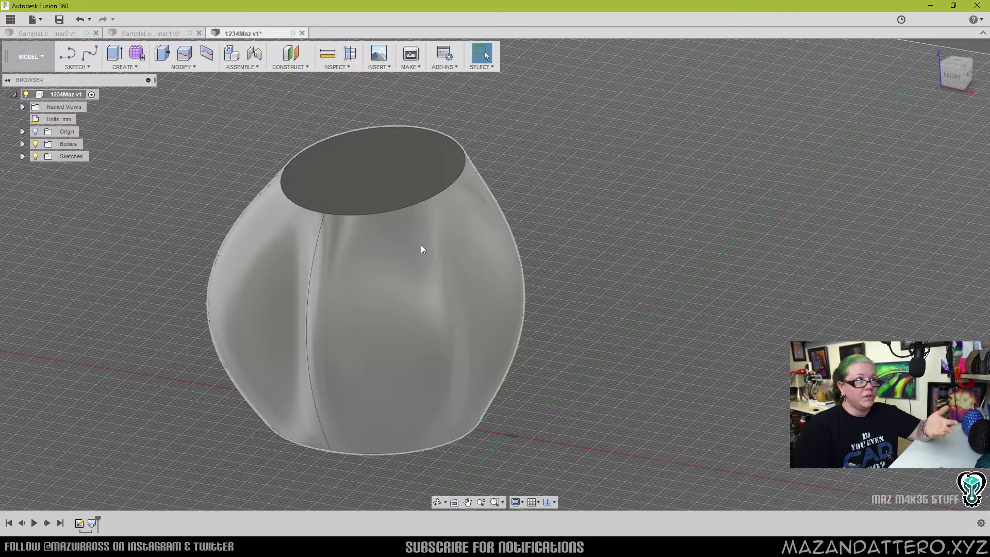
pyautogui.click(290, 67)
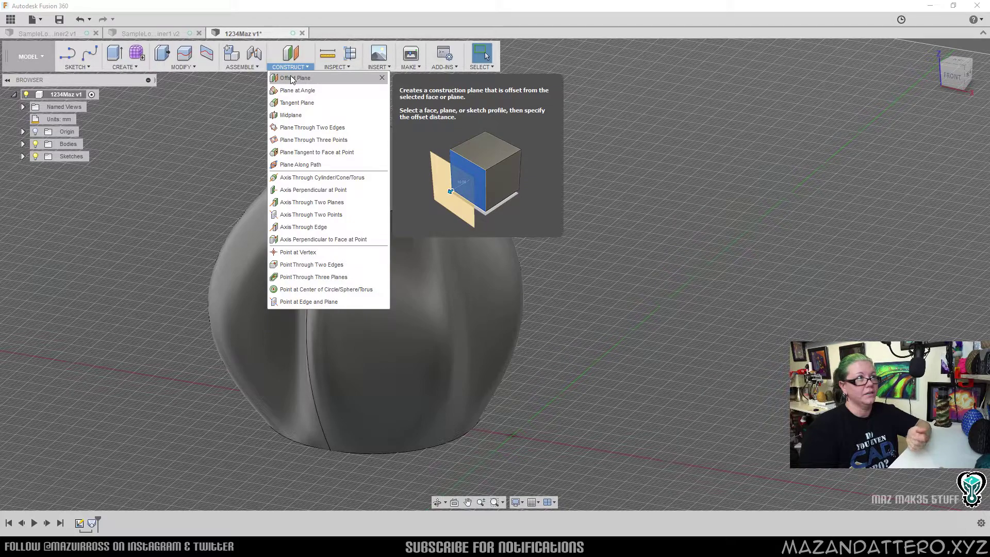
pyautogui.click(291, 78)
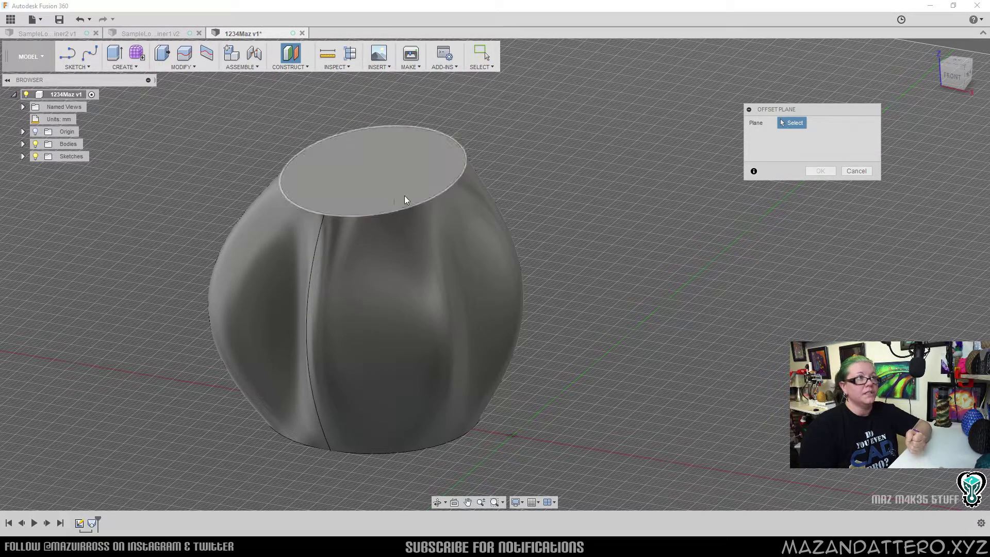
pyautogui.click(390, 172)
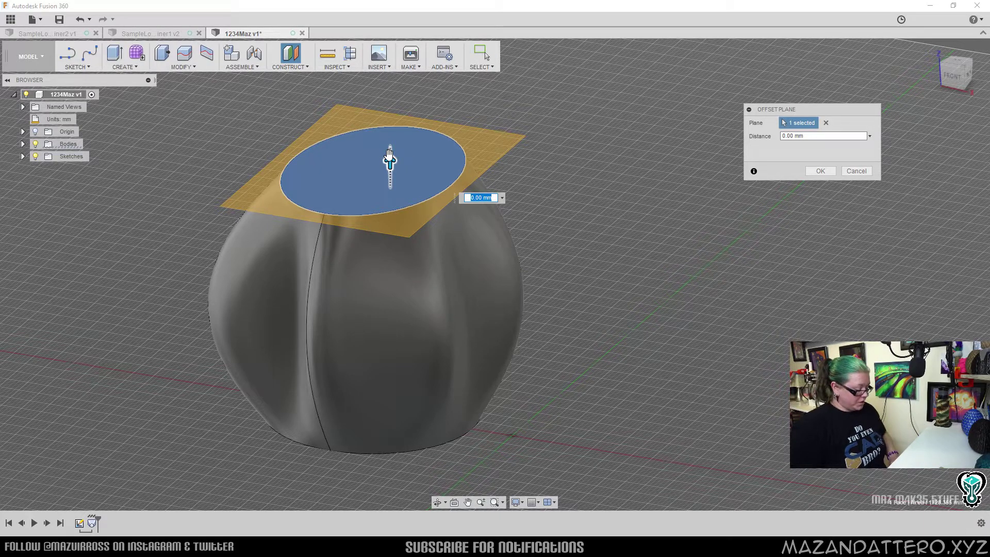
pyautogui.write('-10')
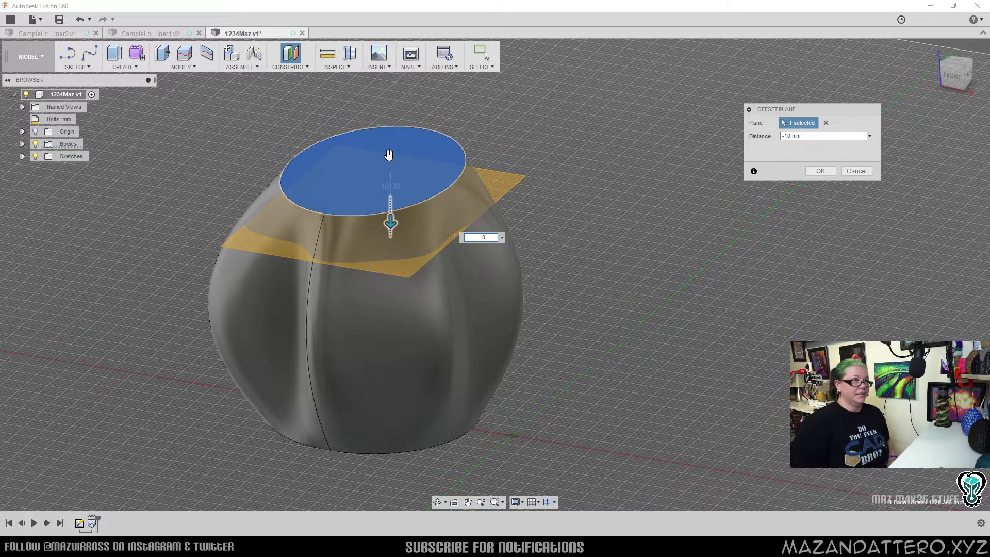
pyautogui.press('Return')
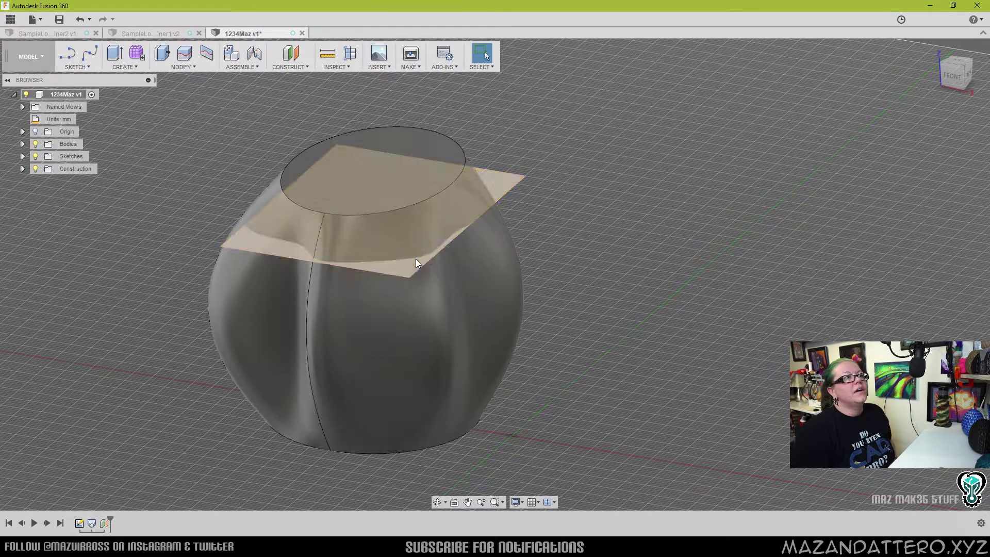
# Split the lofted body with the offset construction plane as the splitting tool
pyautogui.click(500, 181)
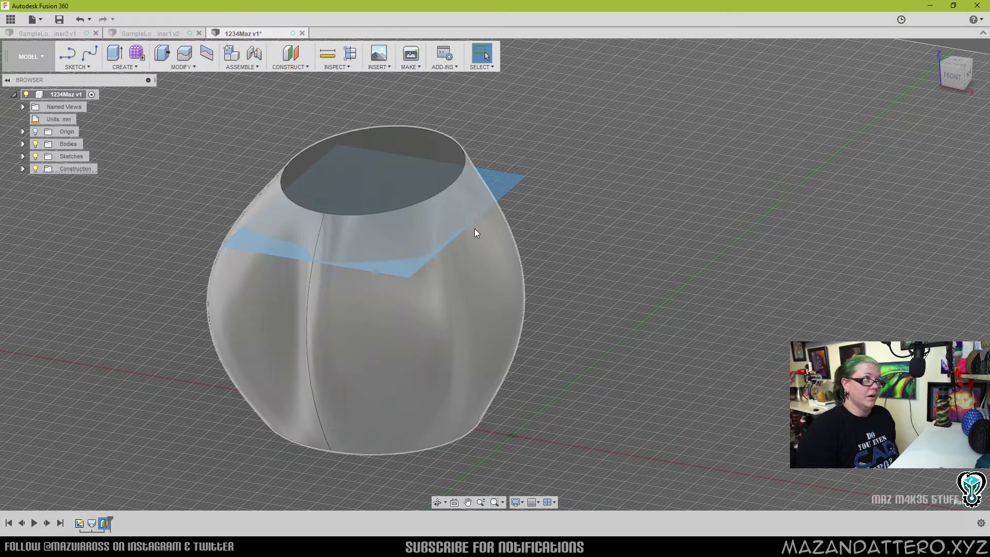
pyautogui.click(186, 68)
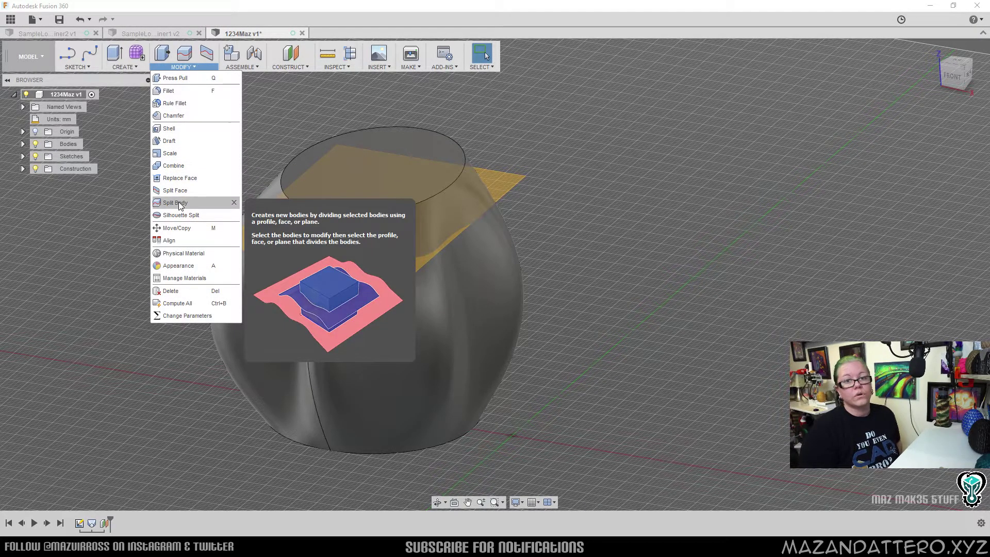
pyautogui.click(186, 60)
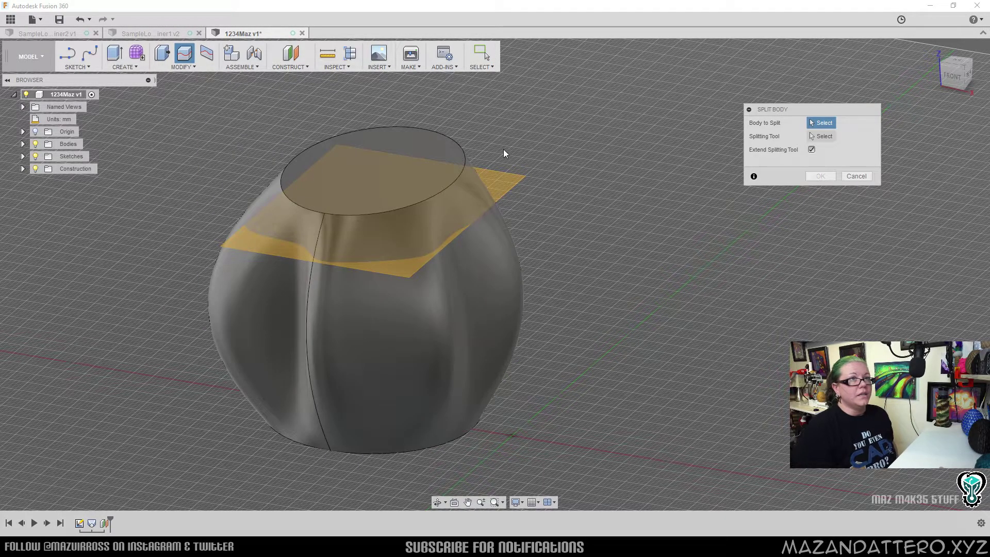
pyautogui.click(389, 149)
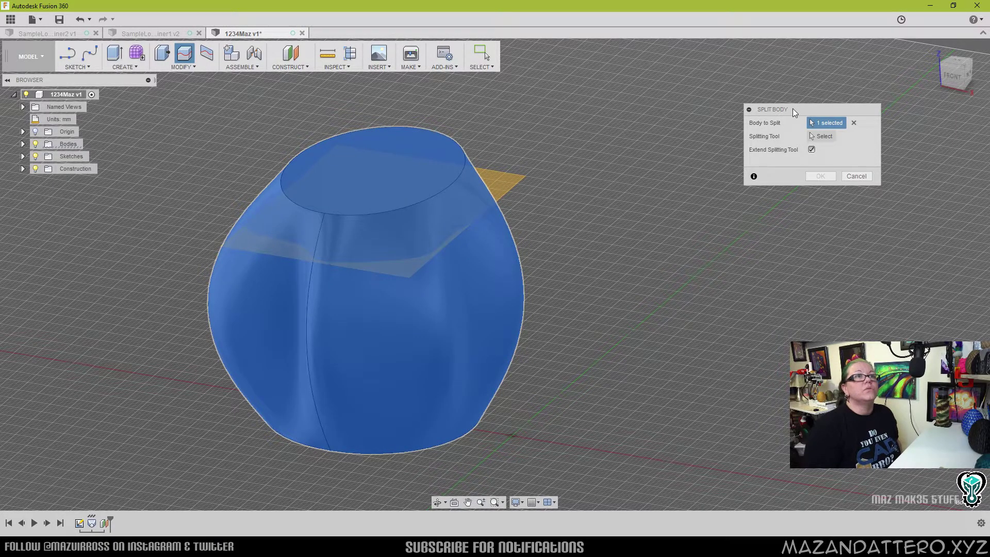
pyautogui.click(793, 108)
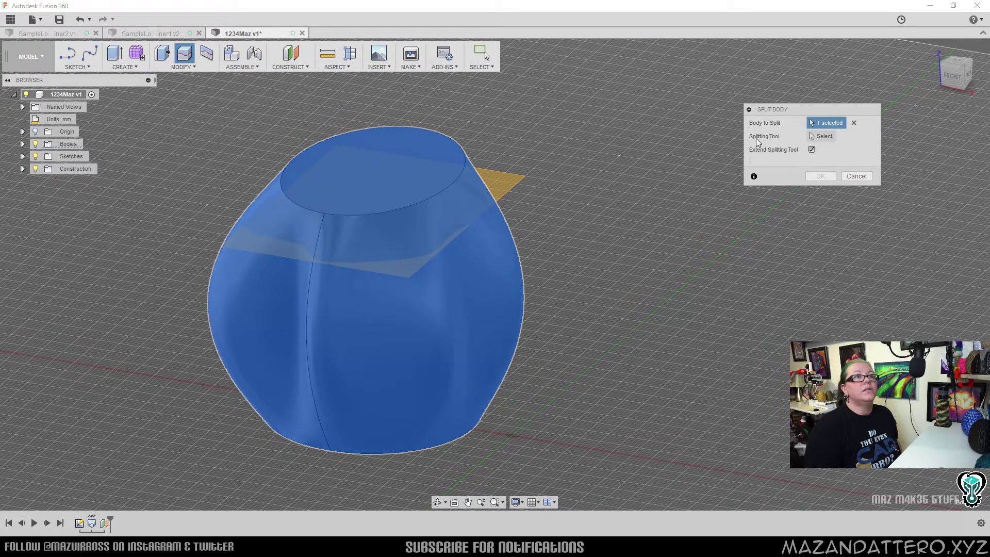
pyautogui.click(823, 137)
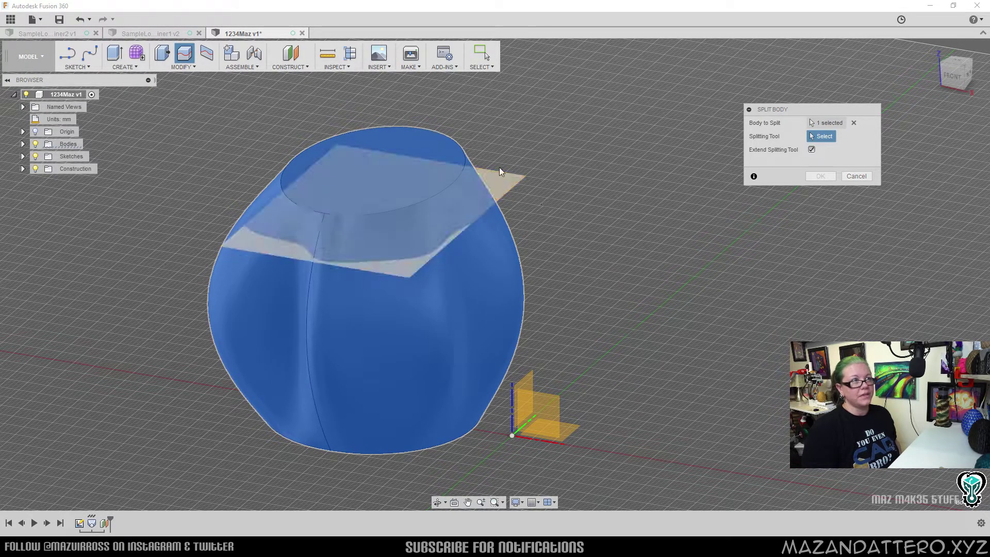
pyautogui.click(501, 182)
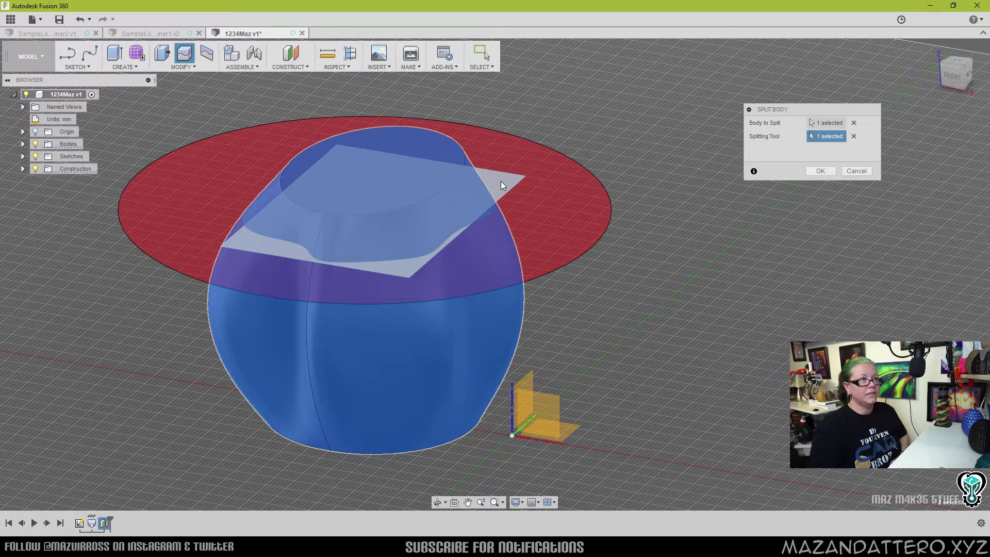
pyautogui.click(820, 171)
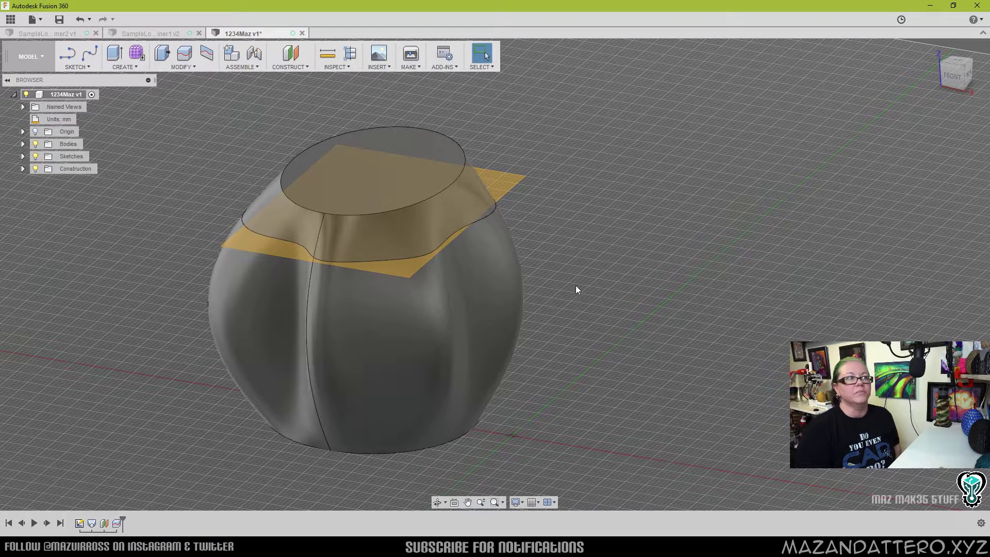
# Move the upper piece of the split body 10 mm up in Z
pyautogui.click(438, 208)
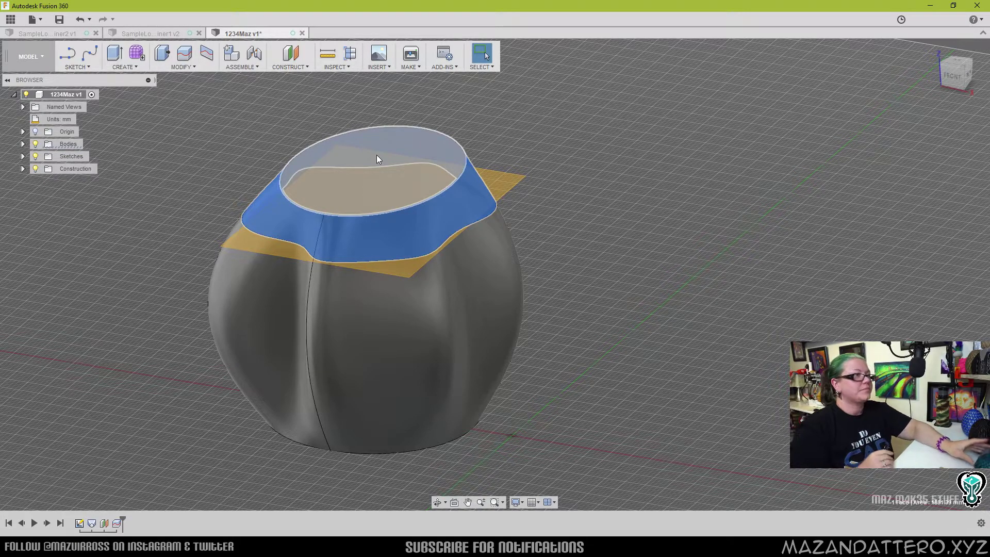
pyautogui.click(600, 198)
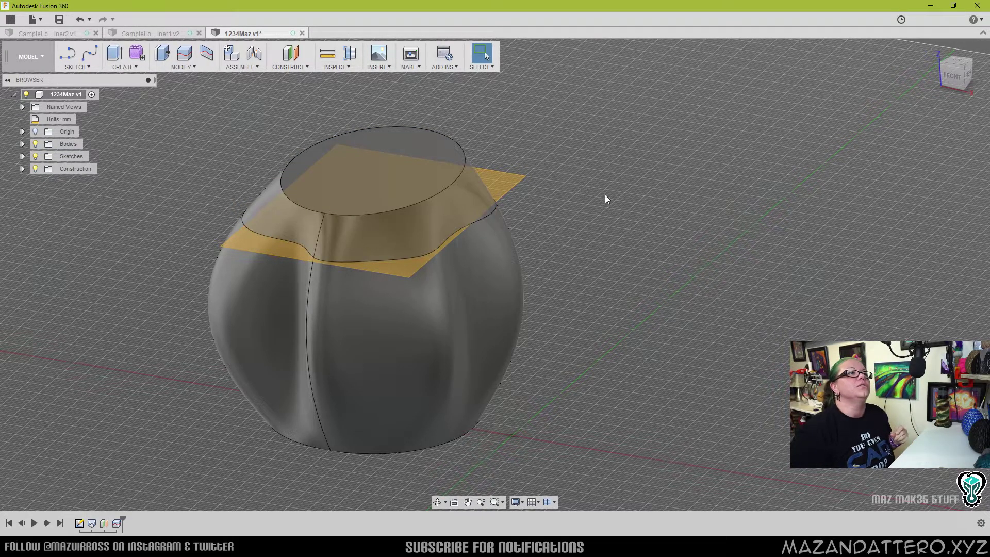
pyautogui.rightClick(555, 207)
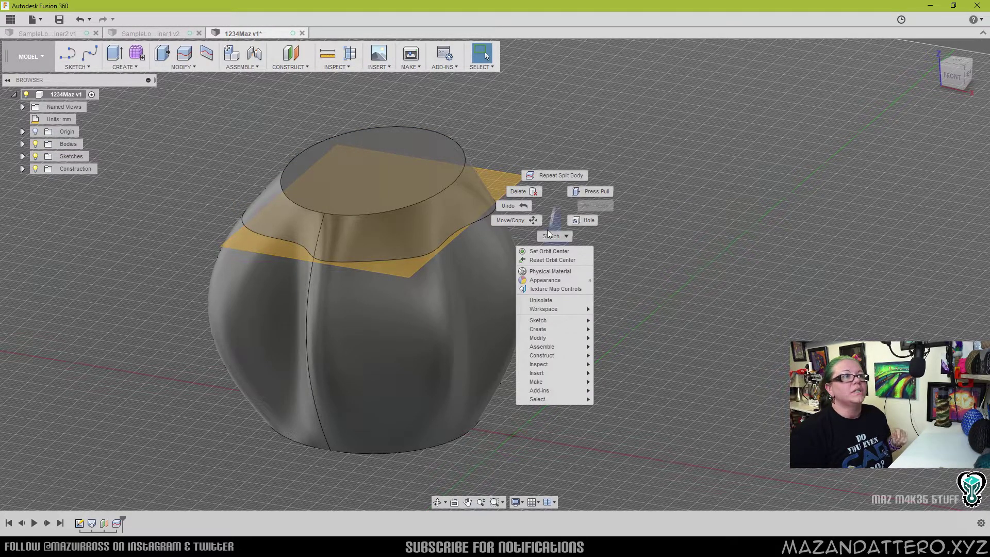
pyautogui.click(515, 220)
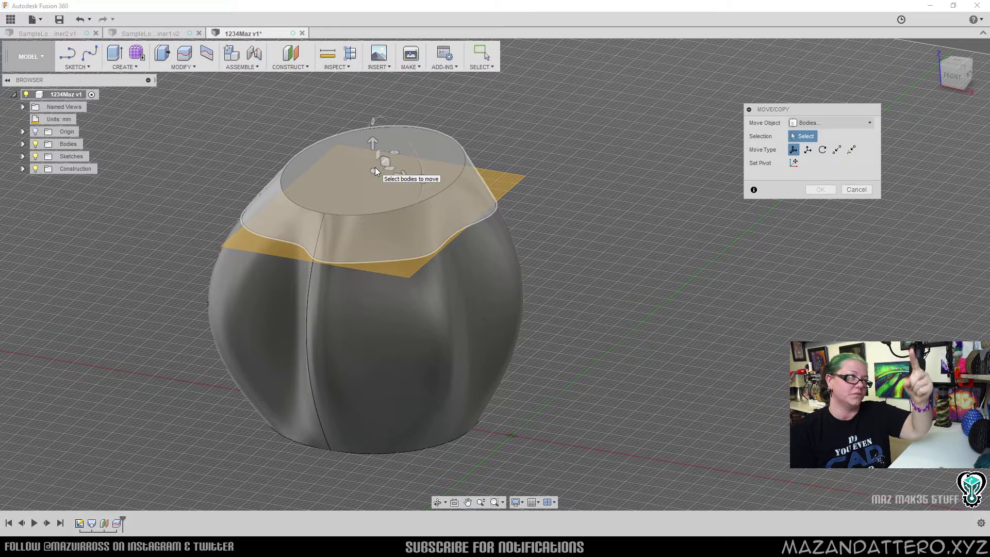
pyautogui.click(375, 167)
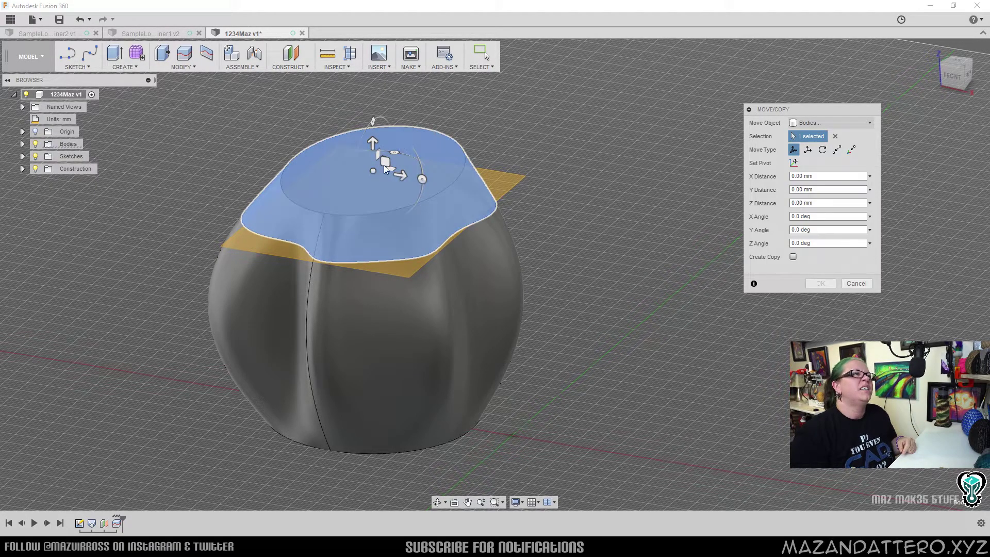
pyautogui.click(371, 140)
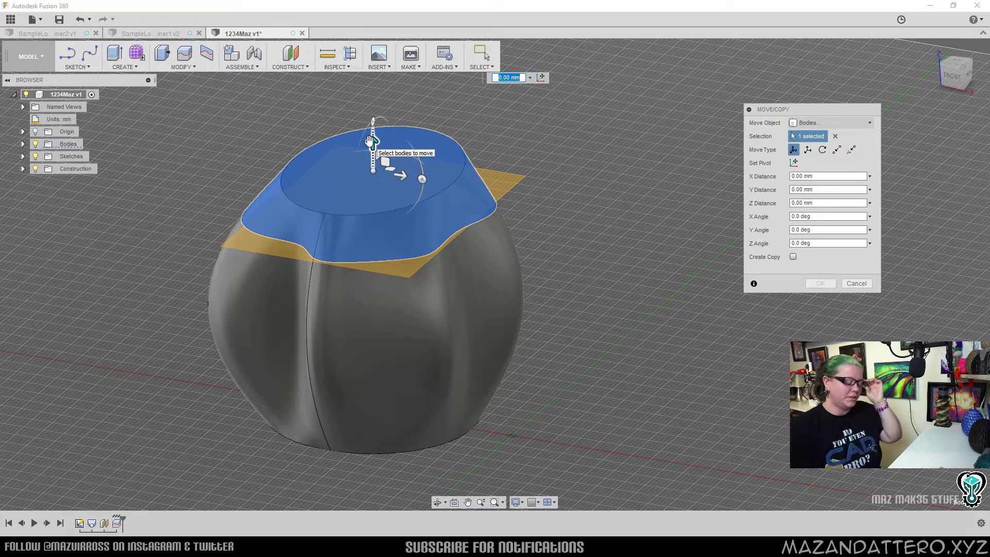
pyautogui.write('10')
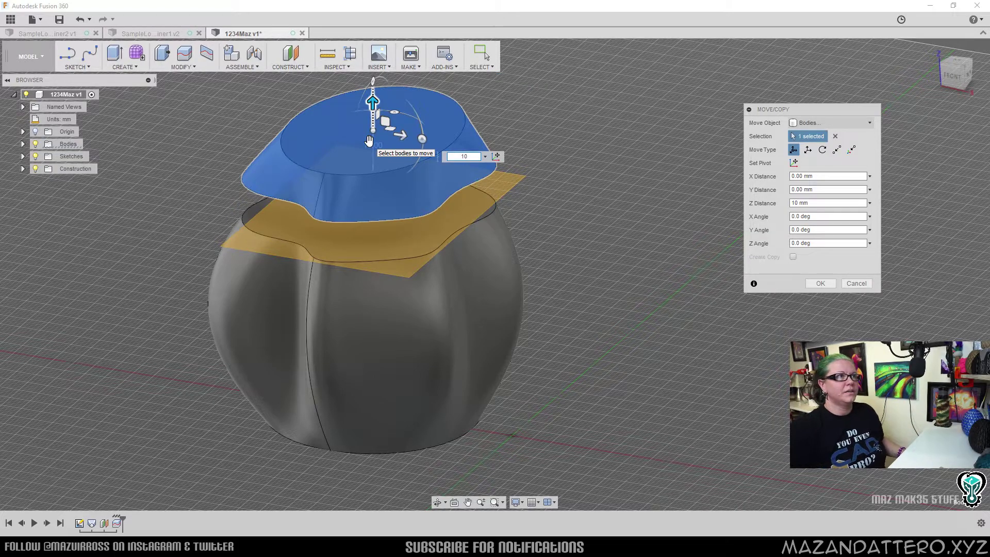
pyautogui.press('Return')
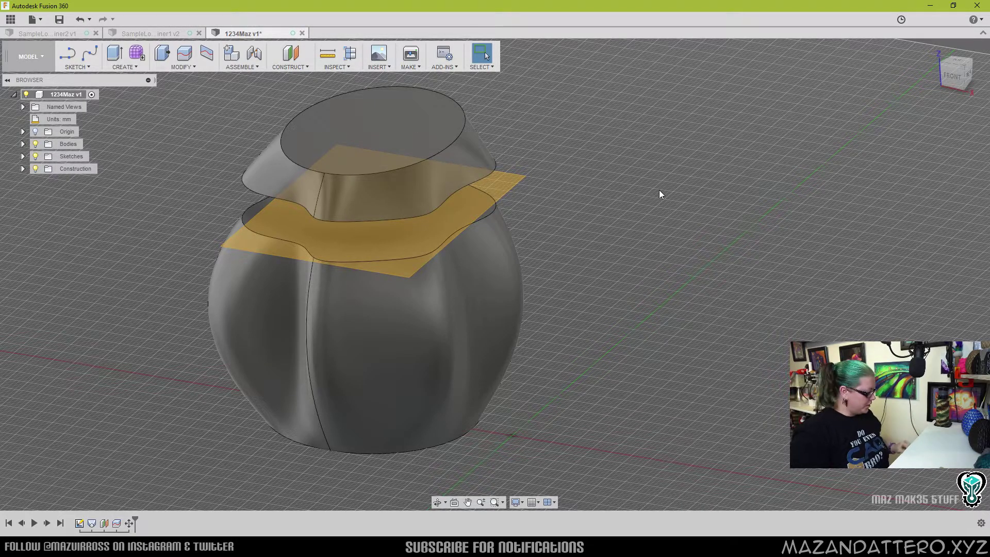
# Extrude the underside of the raised upper piece downward by 10 mm minus 0.1 mm, joined to that piece
pyautogui.moveTo(495, 273)
pyautogui.keyDown('shift'); pyautogui.mouseDown(button='middle')
pyautogui.moveTo(443, 274)
pyautogui.moveTo(694, 292)
pyautogui.mouseUp(button='middle'); pyautogui.keyUp('shift')
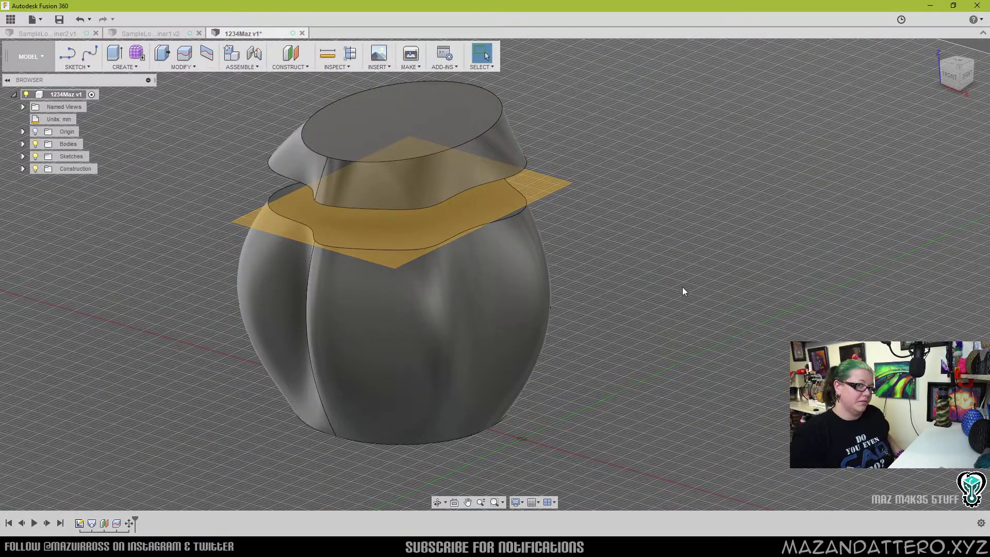
pyautogui.keyDown('shift'); pyautogui.moveTo(651, 234); pyautogui.dragTo(656, 201, button='middle'); pyautogui.keyUp('shift')
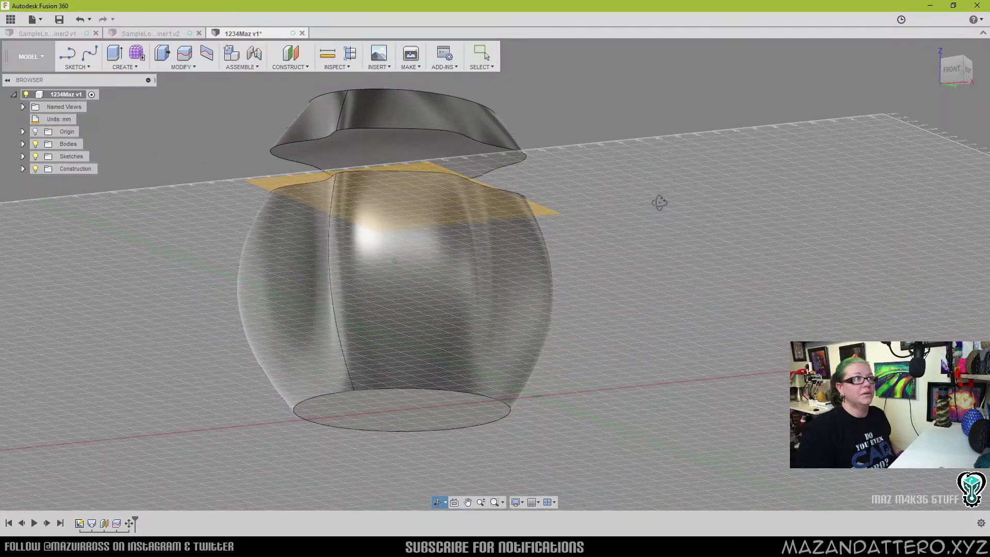
pyautogui.click(385, 147)
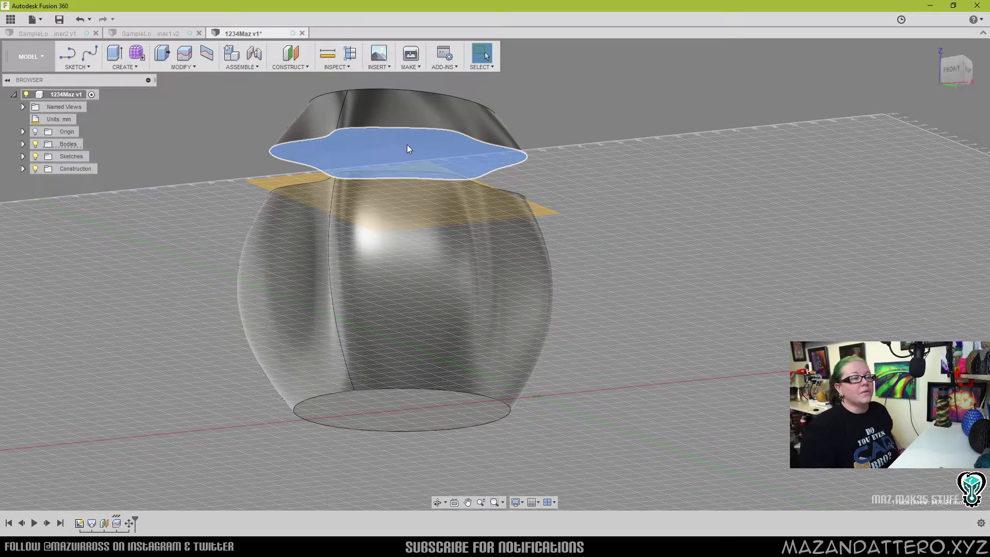
pyautogui.rightClick(407, 147)
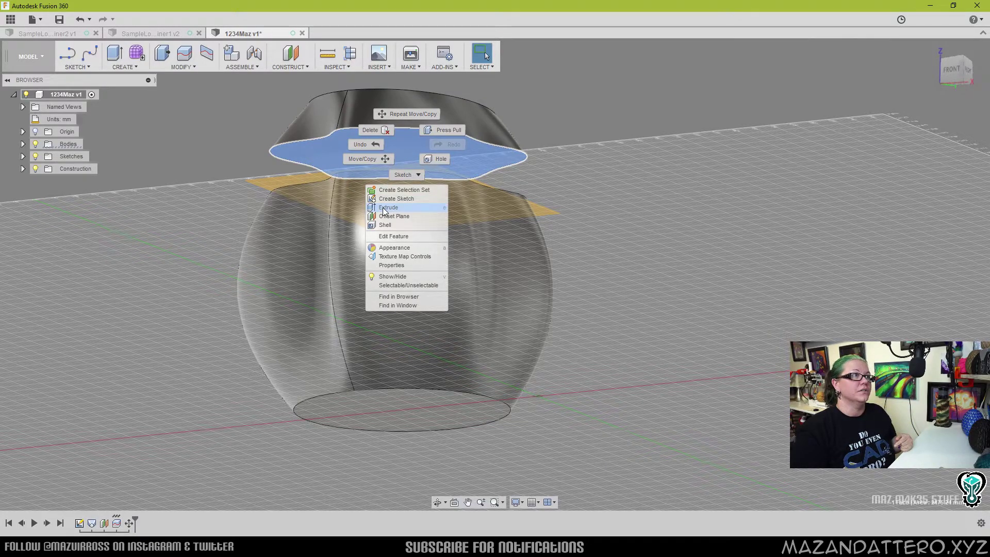
pyautogui.click(117, 66)
pyautogui.click(117, 66)
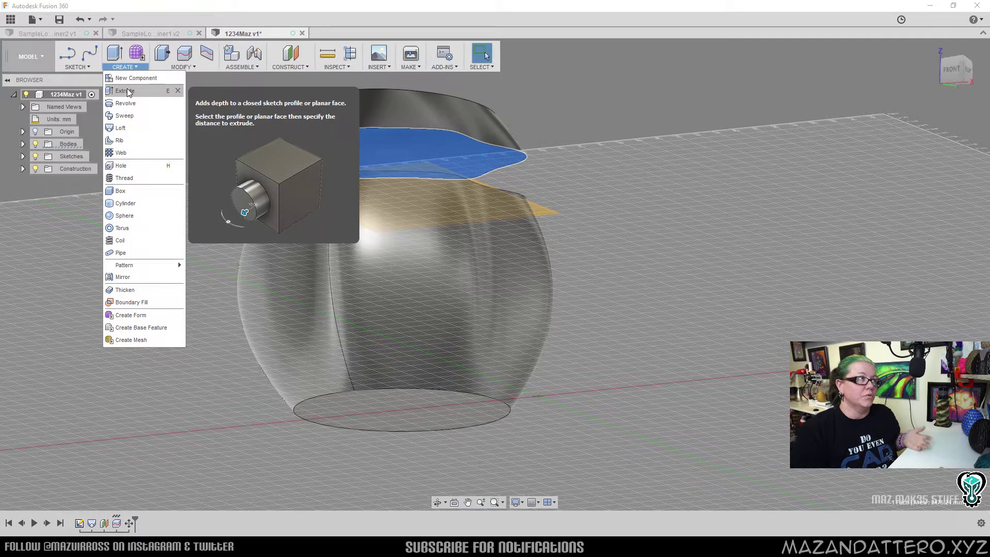
pyautogui.click(127, 91)
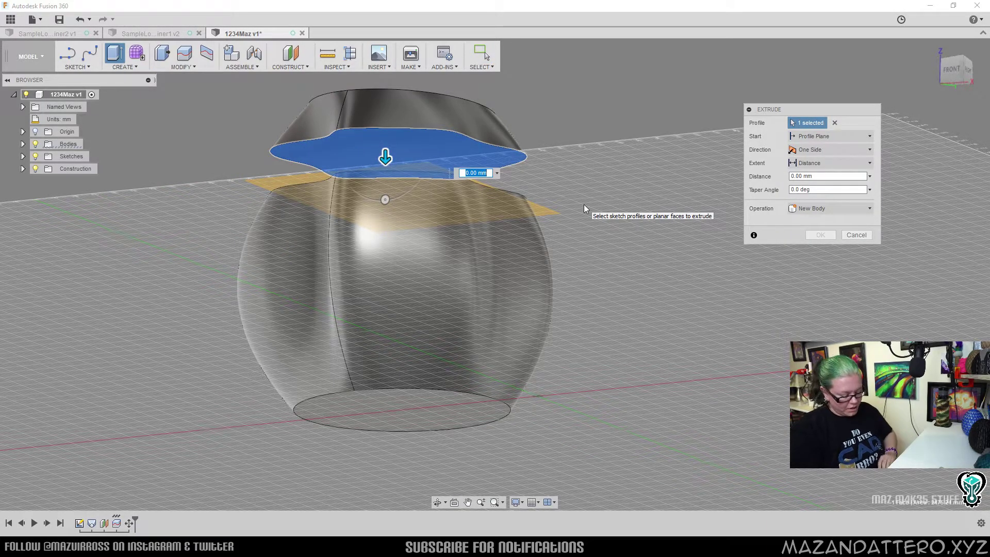
pyautogui.write('10')
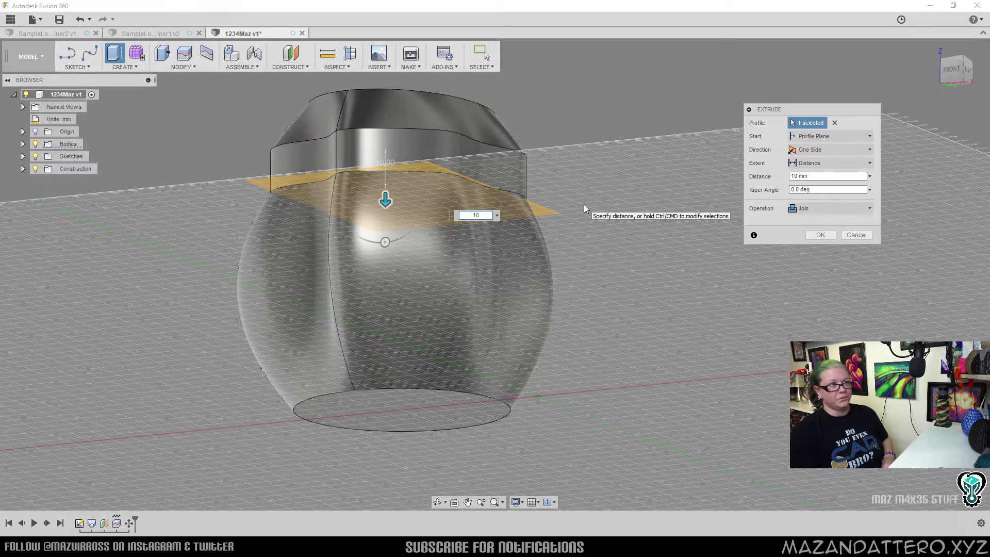
pyautogui.write('-.0')
pyautogui.press('BackSpace')
pyautogui.write('1')
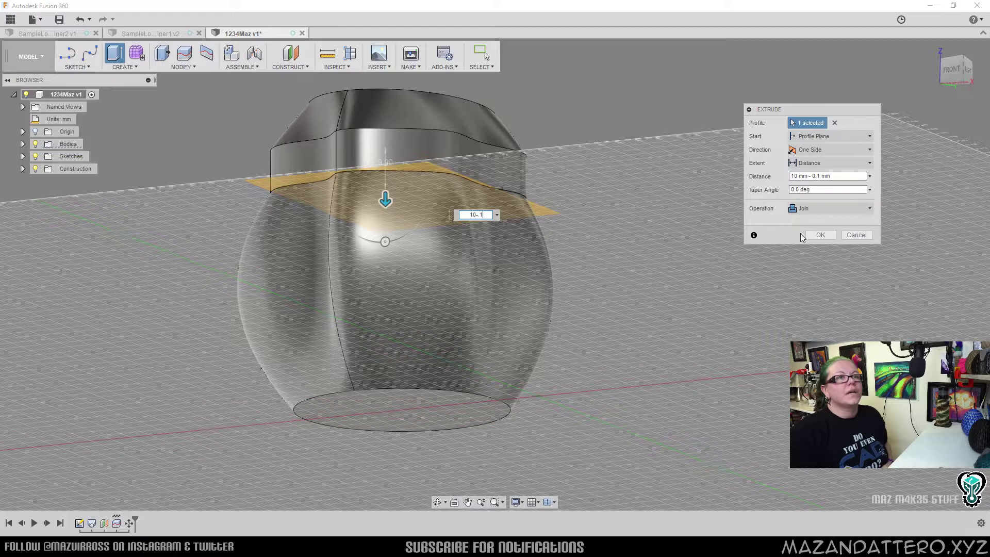
pyautogui.click(825, 234)
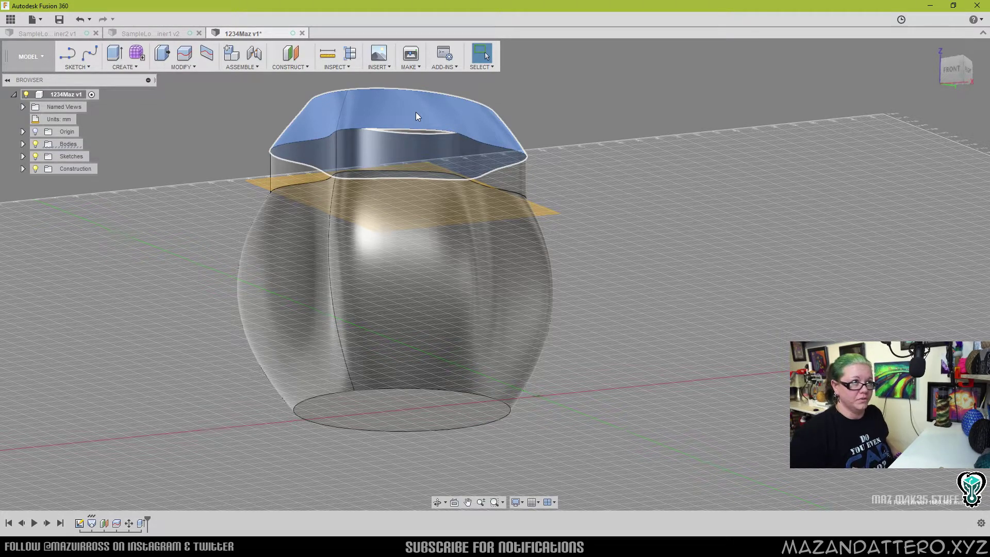
# Hide the upper body and create a sketch on the top face of the lower body
pyautogui.click(403, 122)
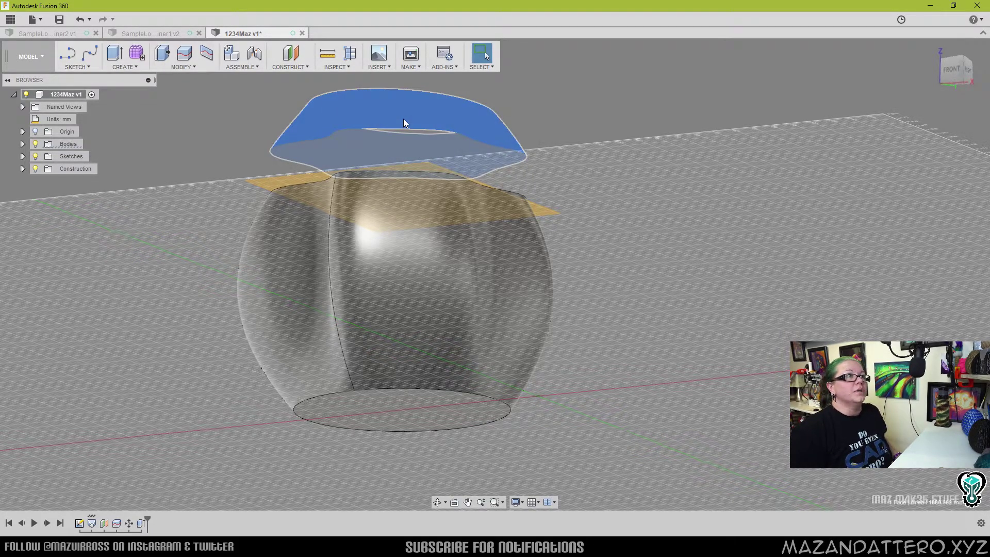
pyautogui.press('Delete')
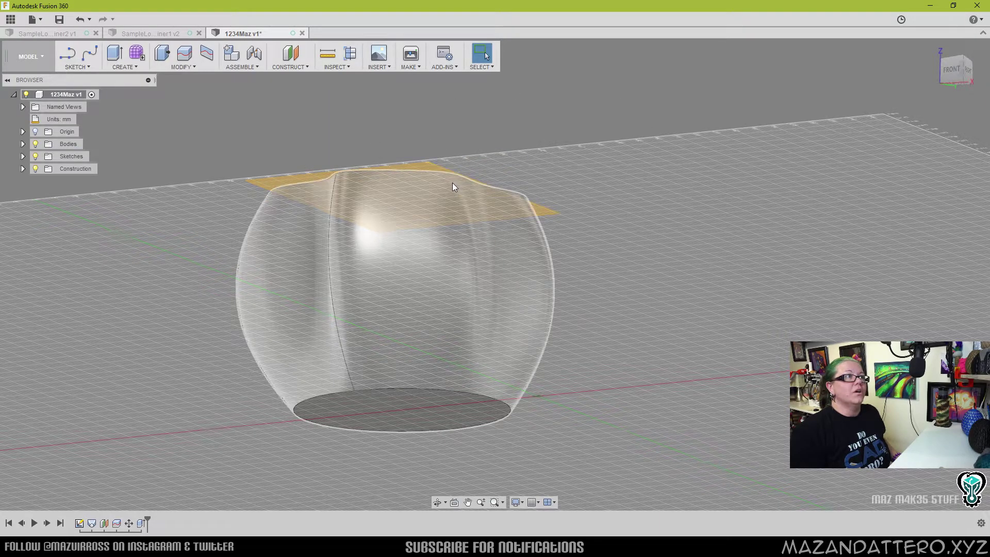
pyautogui.keyDown('shift'); pyautogui.moveTo(520, 186); pyautogui.dragTo(443, 177, button='middle'); pyautogui.keyUp('shift')
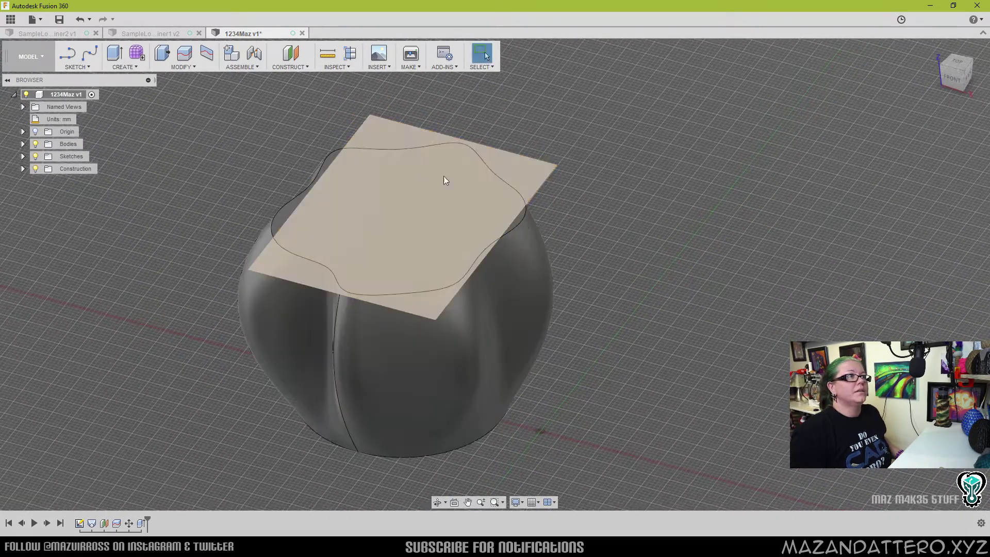
pyautogui.click(283, 214)
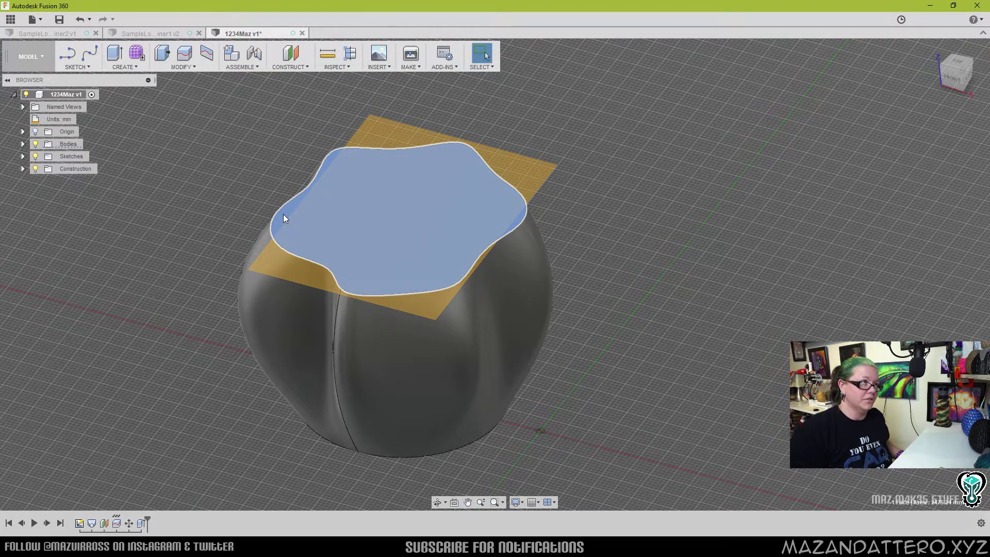
pyautogui.rightClick(283, 214)
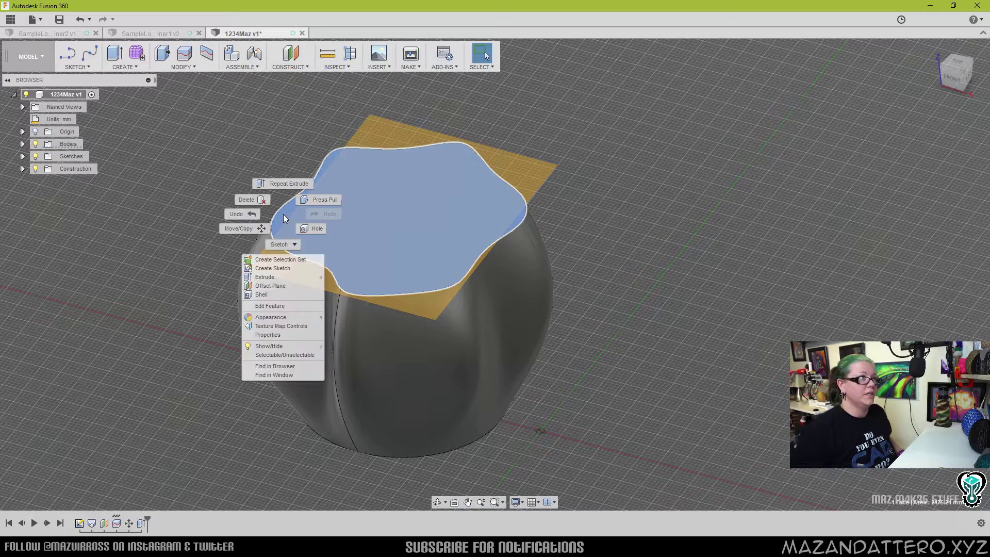
pyautogui.click(272, 268)
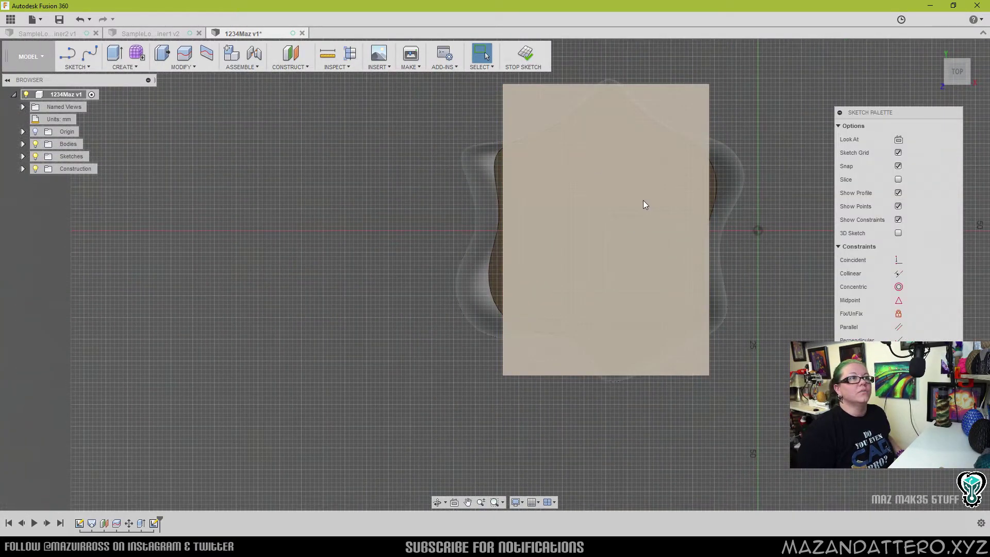
# Offset the lower body's top outline inward by 2 mm (-2 mm) in the sketch
pyautogui.moveTo(648, 205); pyautogui.dragTo(402, 259, button='middle')
pyautogui.scroll(2, 400, 259)
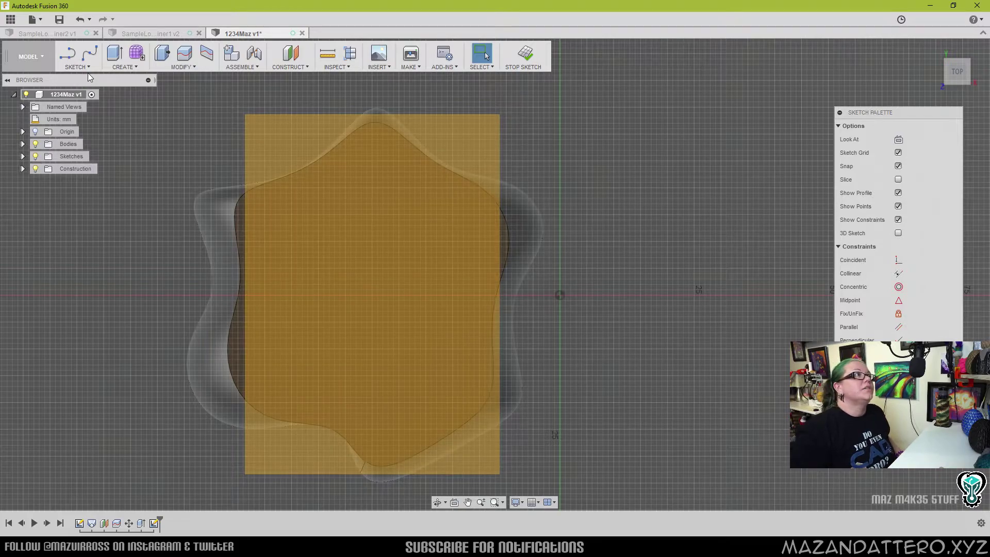
pyautogui.click(87, 69)
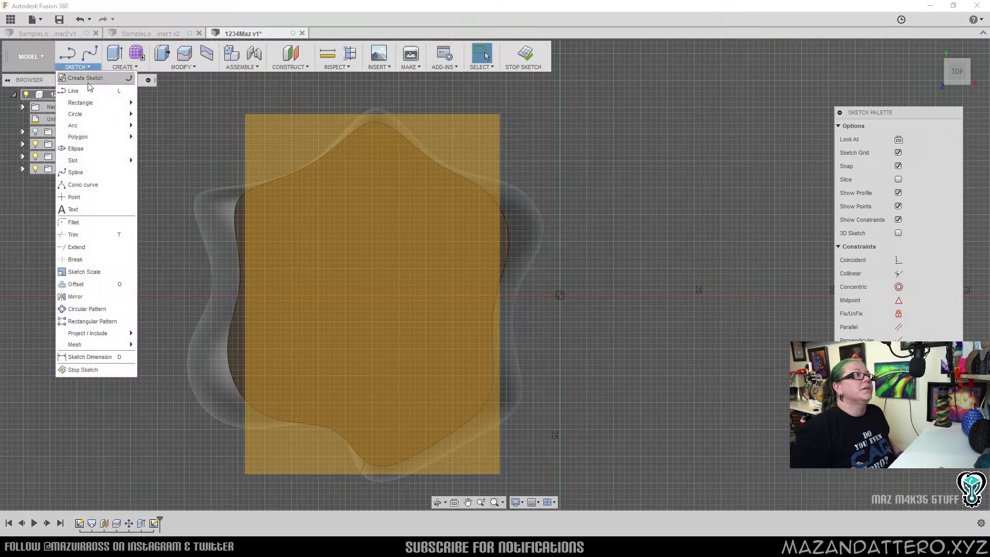
pyautogui.click(88, 284)
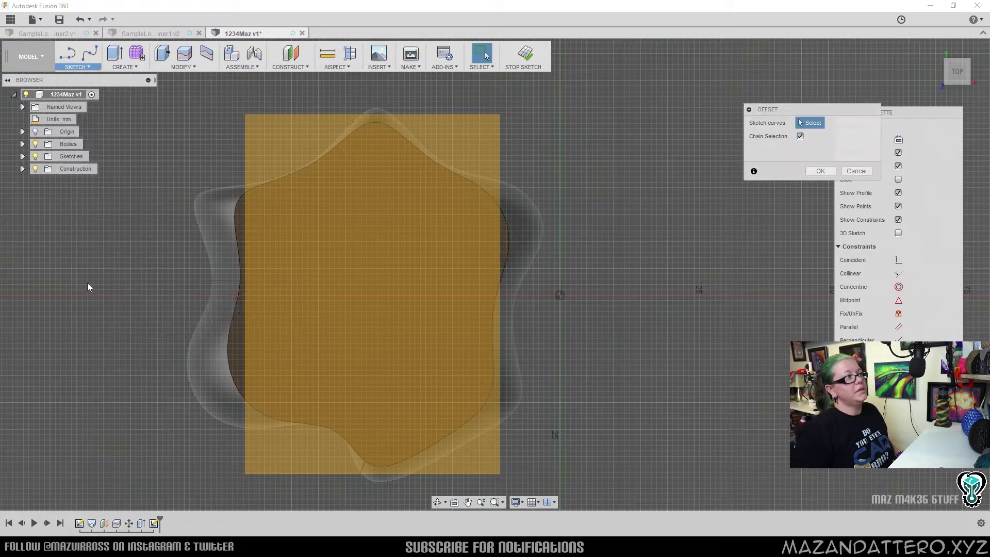
pyautogui.click(239, 200)
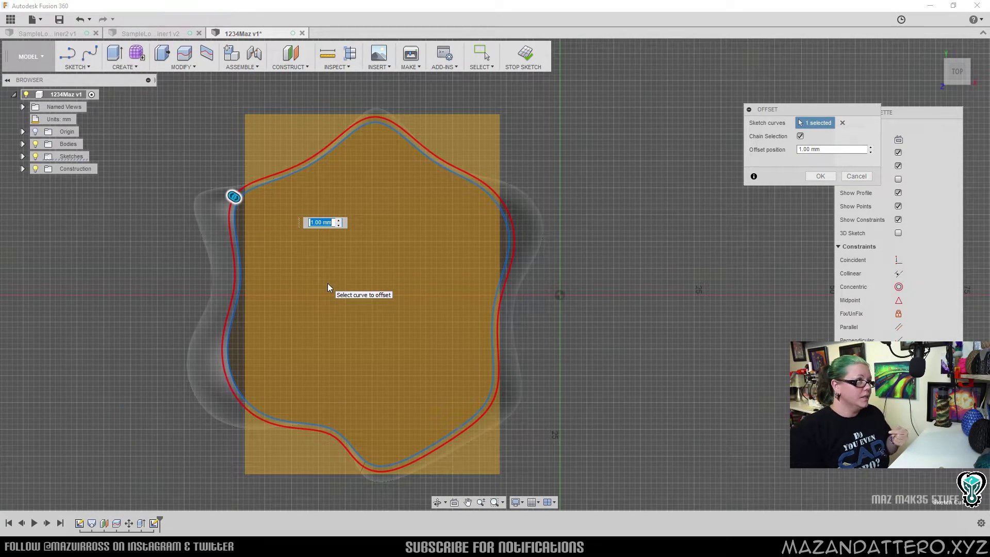
pyautogui.write('-2')
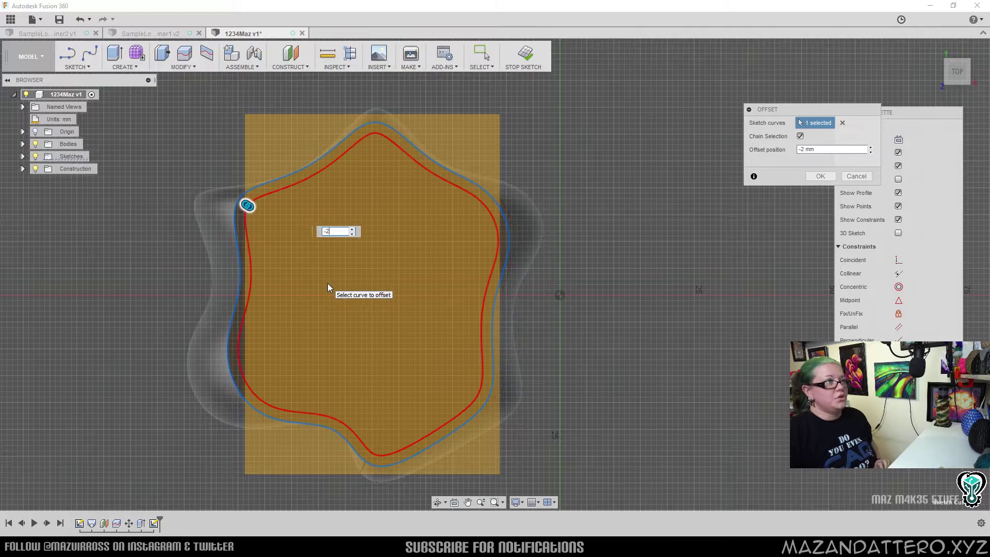
pyautogui.click(820, 176)
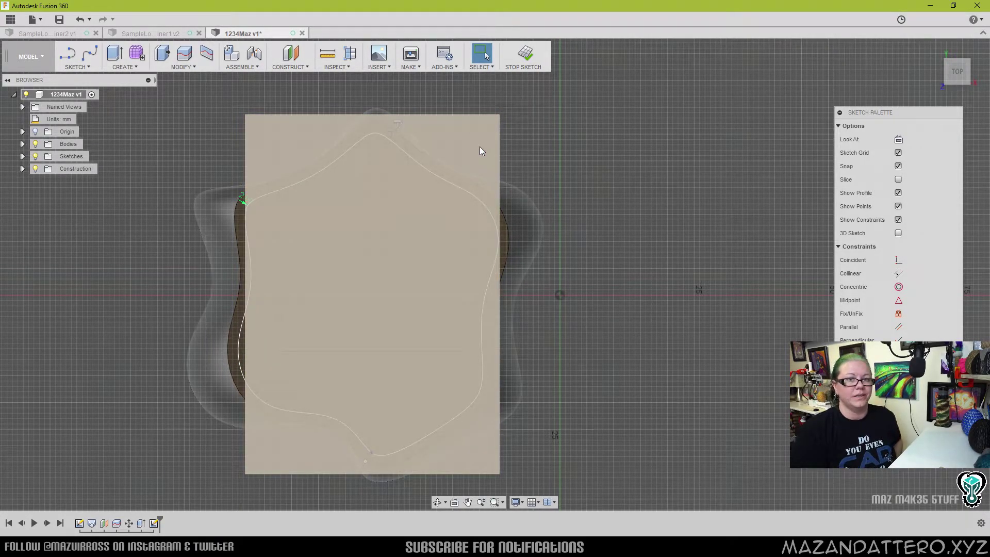
# Hide the construction plane covering the sketch and select the top profile inside the outline
pyautogui.click(479, 147)
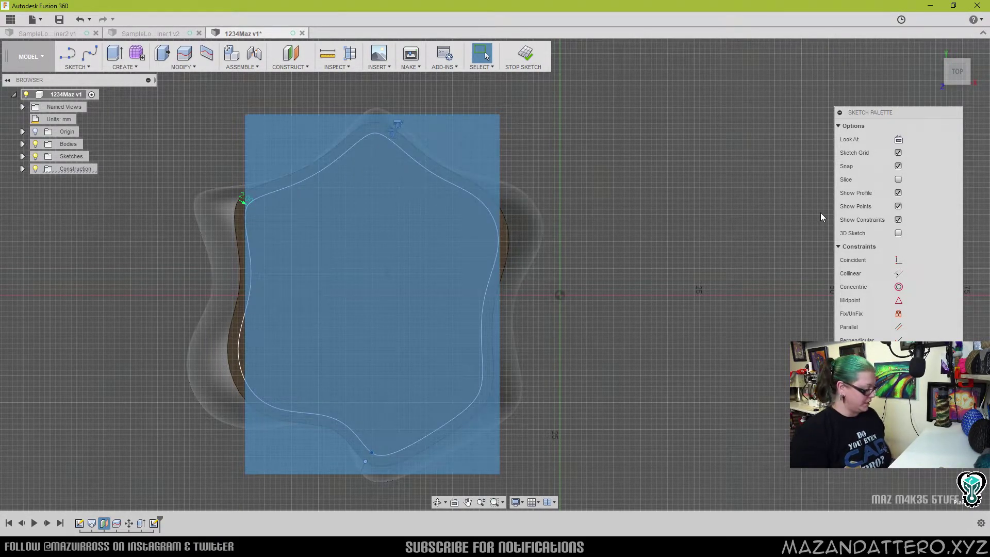
pyautogui.click(571, 138)
pyautogui.click(407, 260)
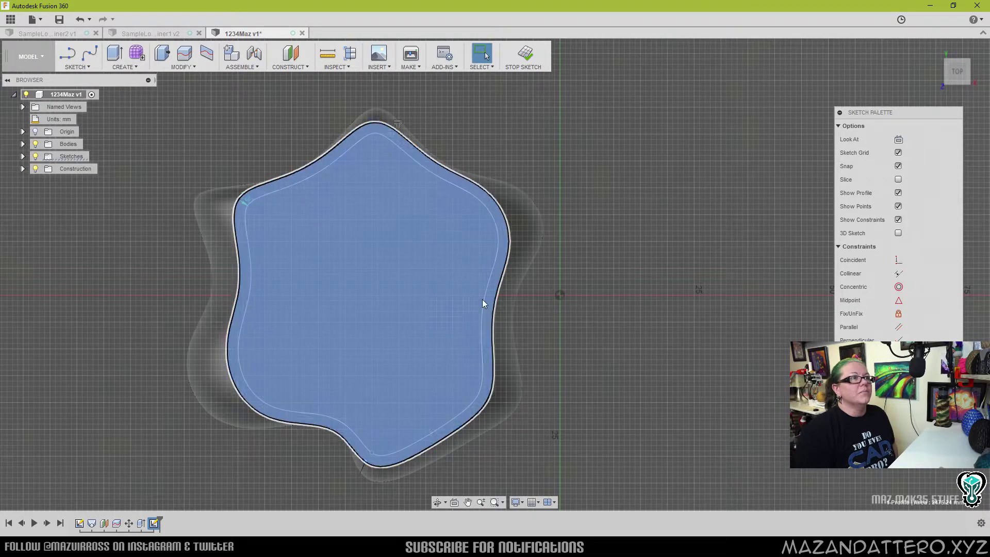
# Close the small gap in the inner offset outline with a short line between its two open ends
pyautogui.scroll(3, 459, 320)
pyautogui.moveTo(411, 158)
pyautogui.mouseDown(button='middle')
pyautogui.moveTo(428, 276)
pyautogui.moveTo(360, 441)
pyautogui.mouseUp(button='middle')
pyautogui.scroll(3, 369, 458)
pyautogui.scroll(4, 370, 458)
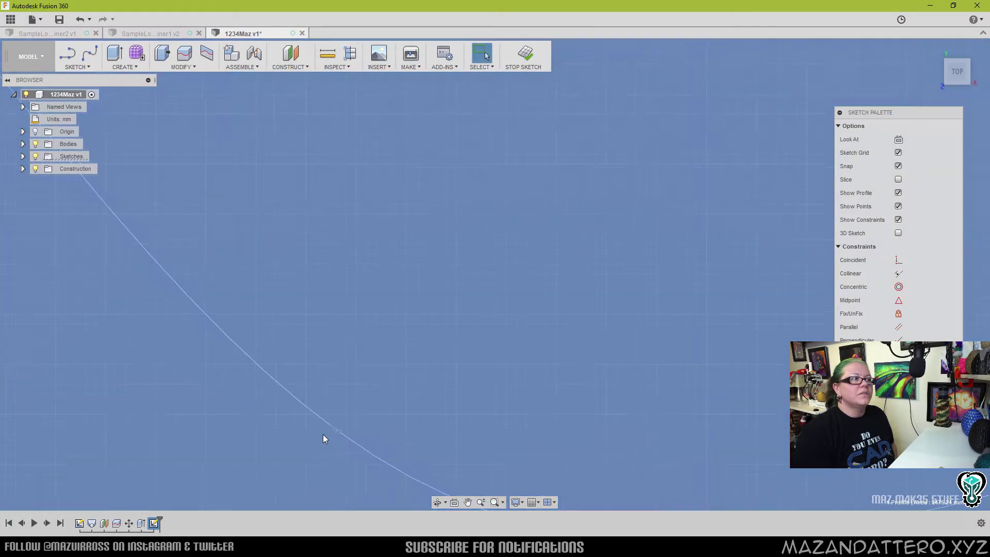
pyautogui.scroll(2, 346, 412)
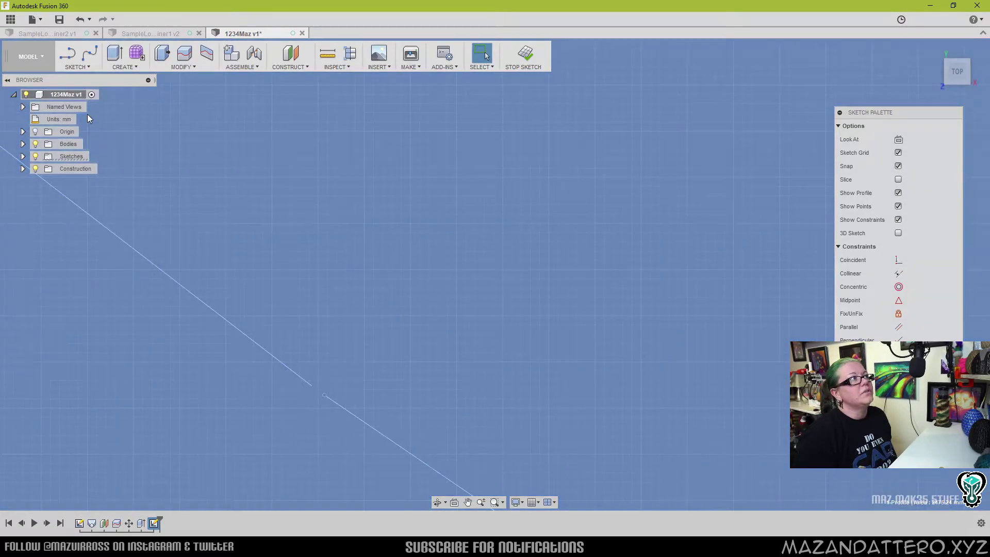
pyautogui.click(68, 53)
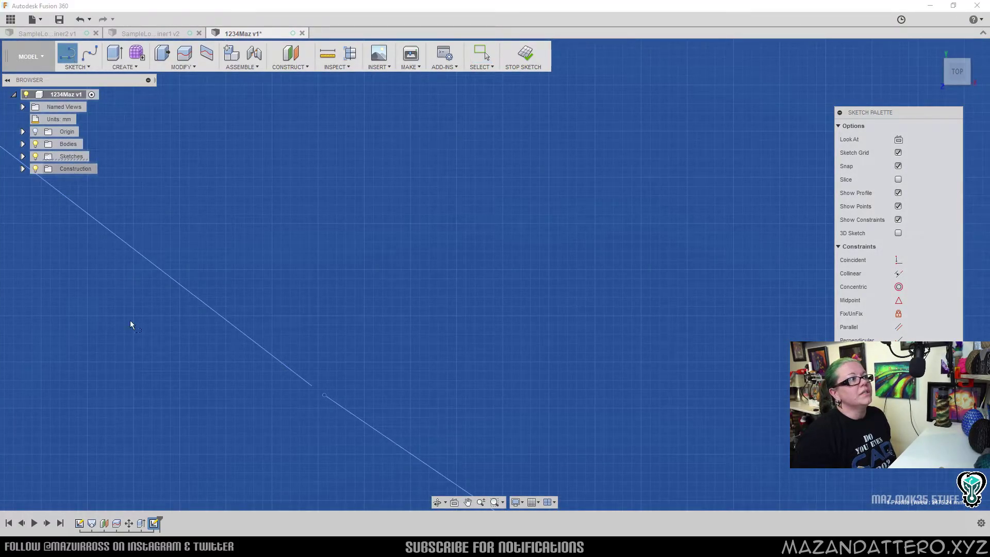
pyautogui.click(325, 394)
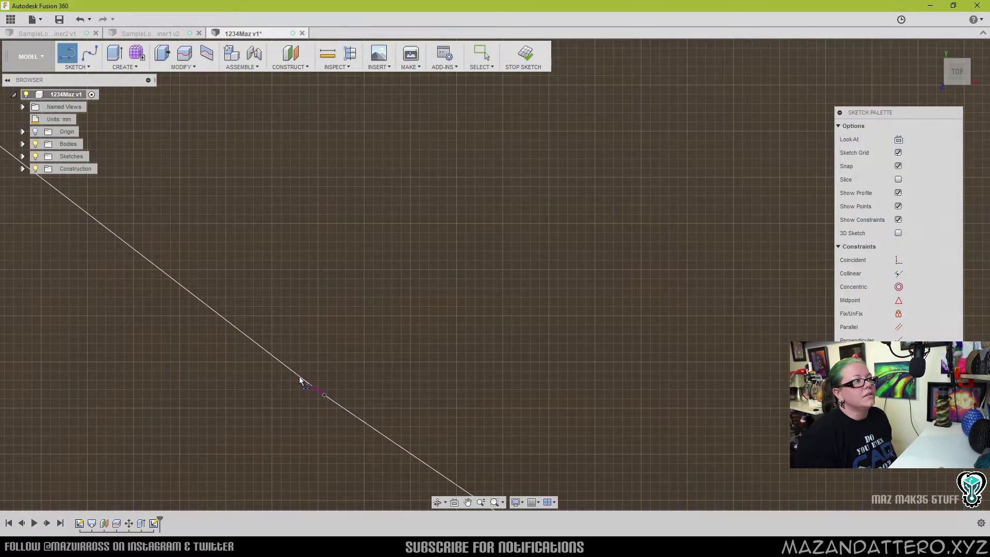
pyautogui.rightClick(347, 421)
pyautogui.click(386, 416)
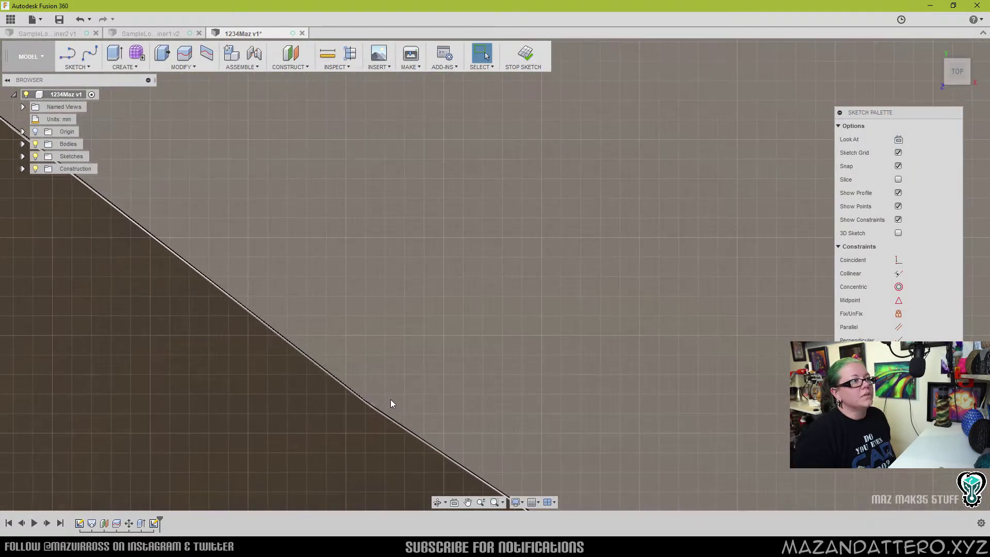
# Extrude the inner offset profile 10 mm upward from the lower body's top face, joined to that body
pyautogui.scroll(-6, 265, 421)
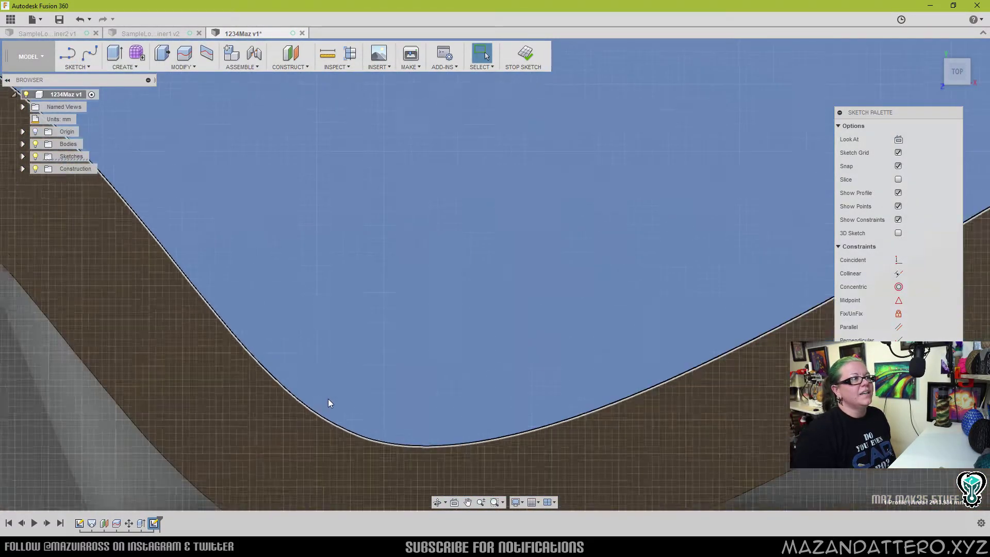
pyautogui.scroll(-8, 363, 364)
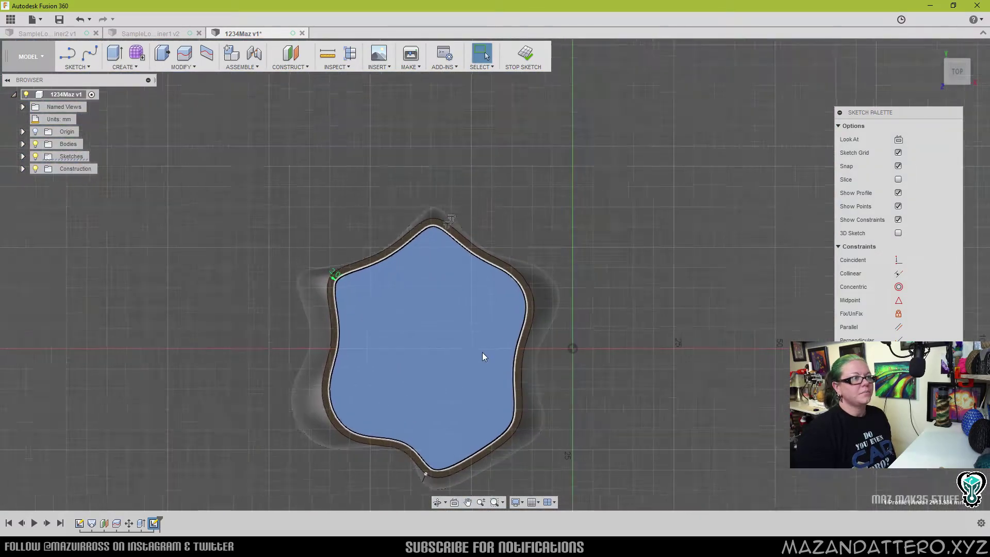
pyautogui.press('Escape')
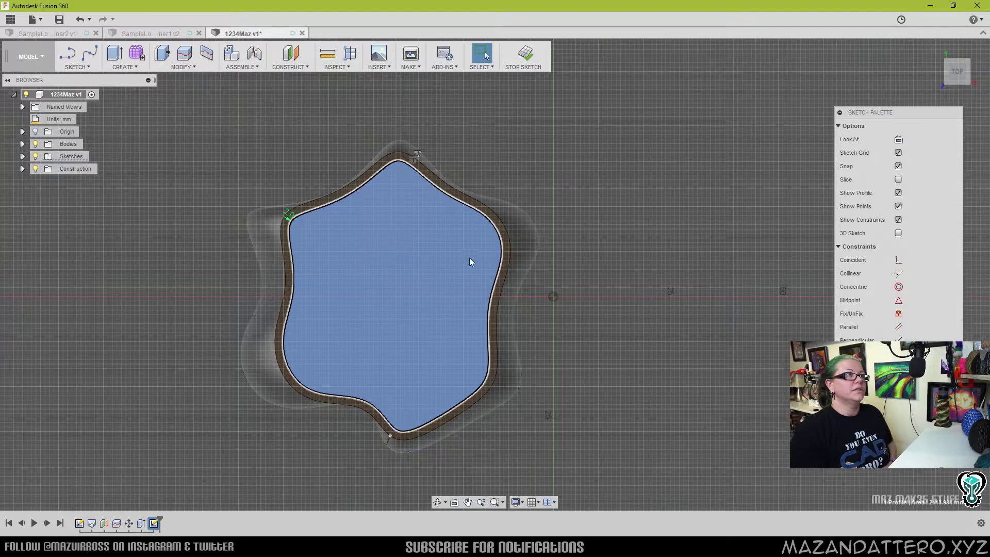
pyautogui.rightClick(401, 279)
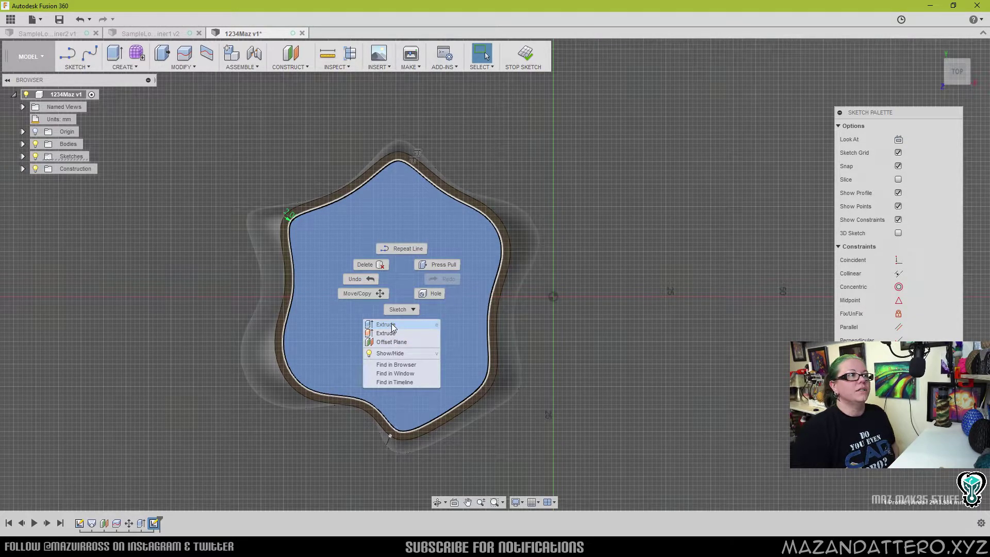
pyautogui.click(391, 325)
pyautogui.write('10')
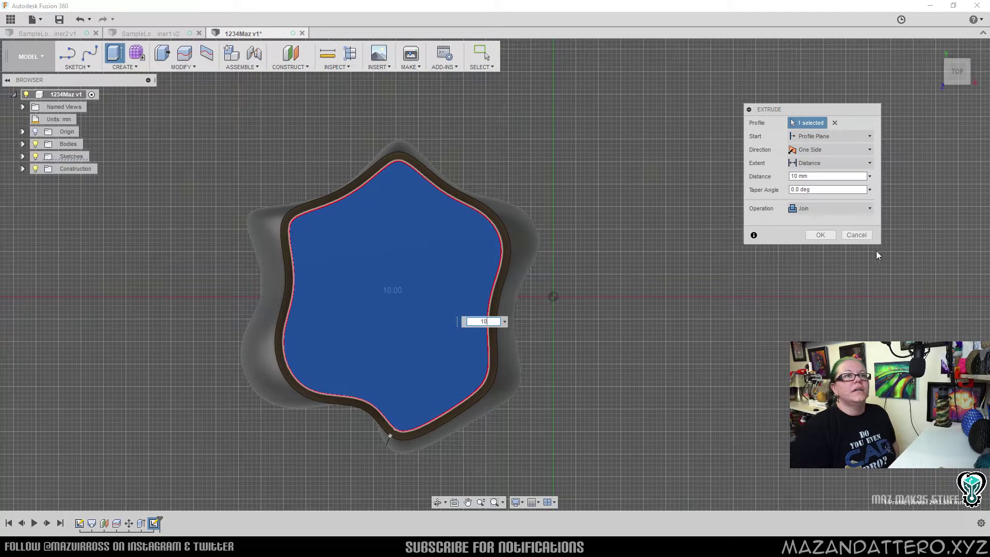
pyautogui.click(817, 235)
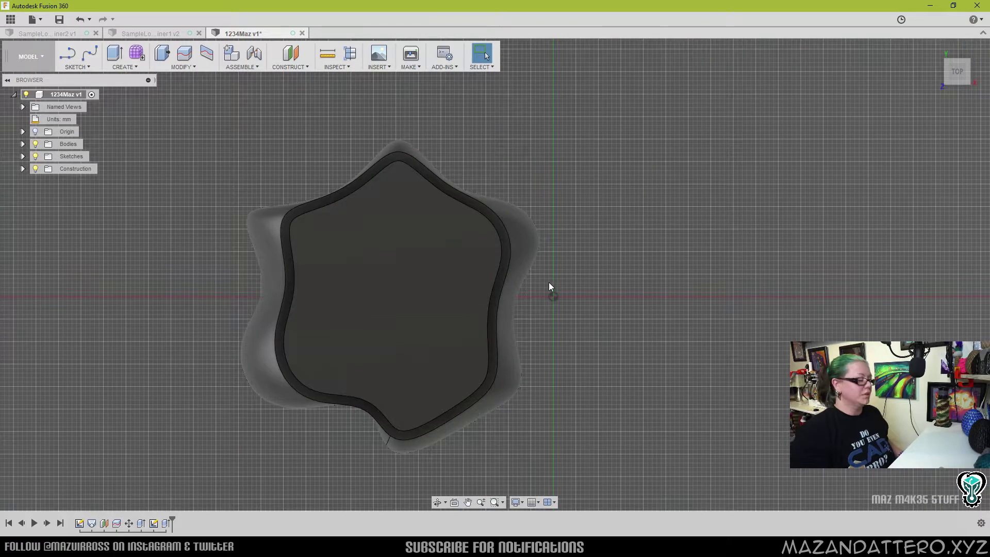
# View the extruded rim at an angle and show the hidden upper body, Body2
pyautogui.keyDown('shift'); pyautogui.moveTo(549, 289); pyautogui.dragTo(470, 264, button='middle'); pyautogui.keyUp('shift')
pyautogui.click(612, 296)
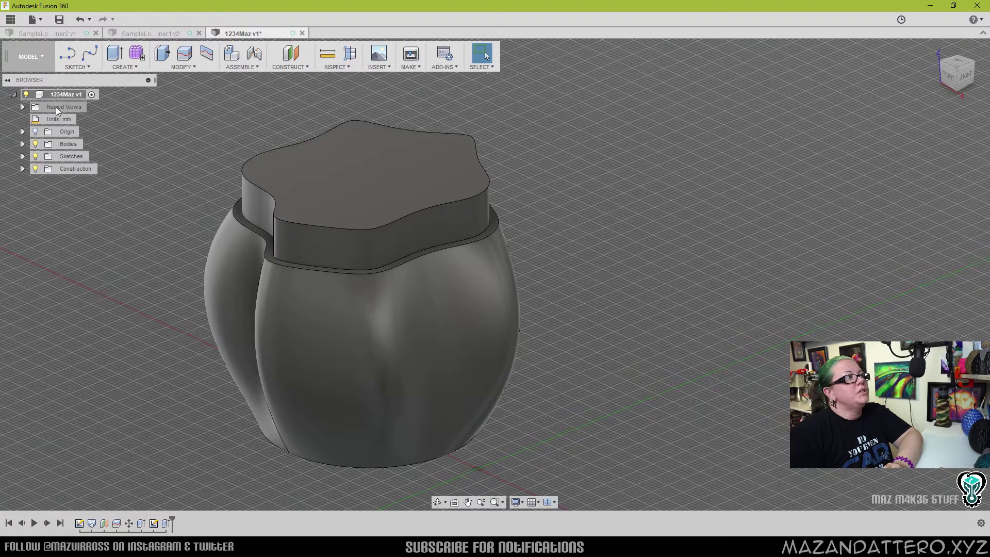
pyautogui.moveTo(57, 122)
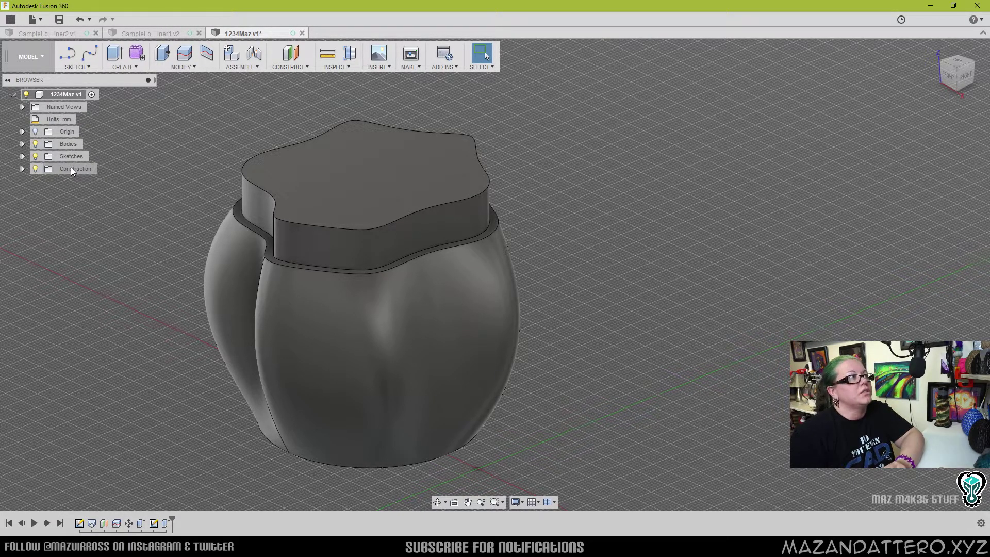
pyautogui.click(24, 144)
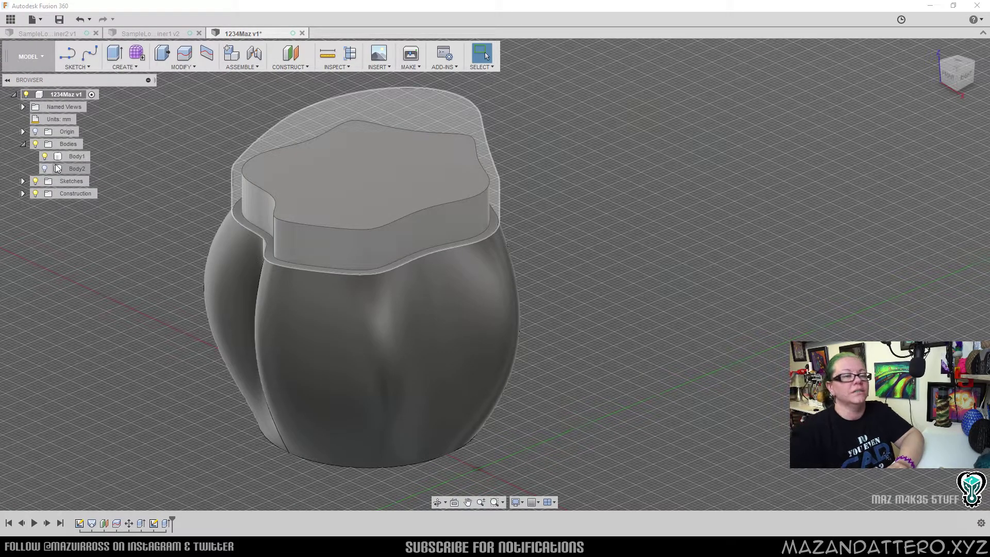
pyautogui.click(45, 169)
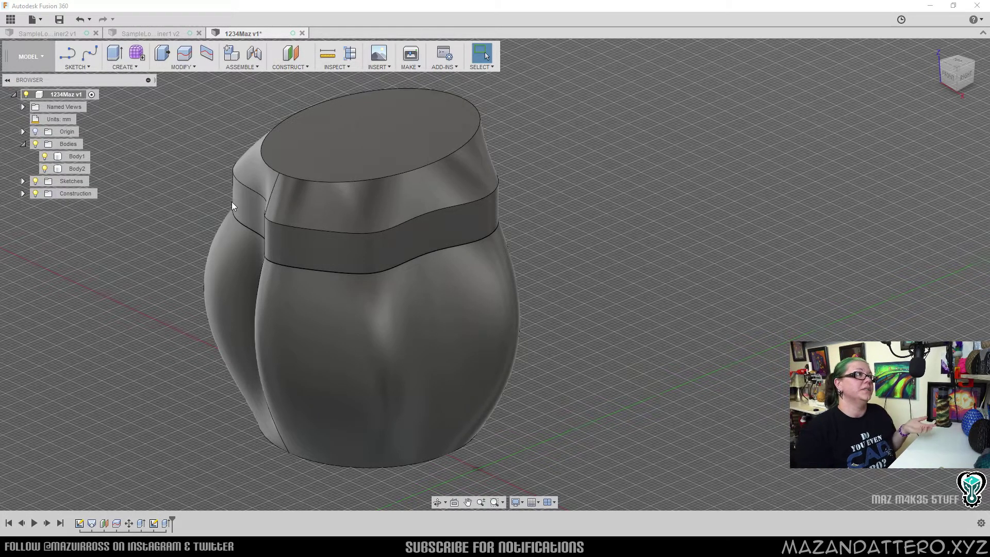
# Rename the upper body Body2 as Lid and the lower body Body1 as Base
pyautogui.click(73, 169)
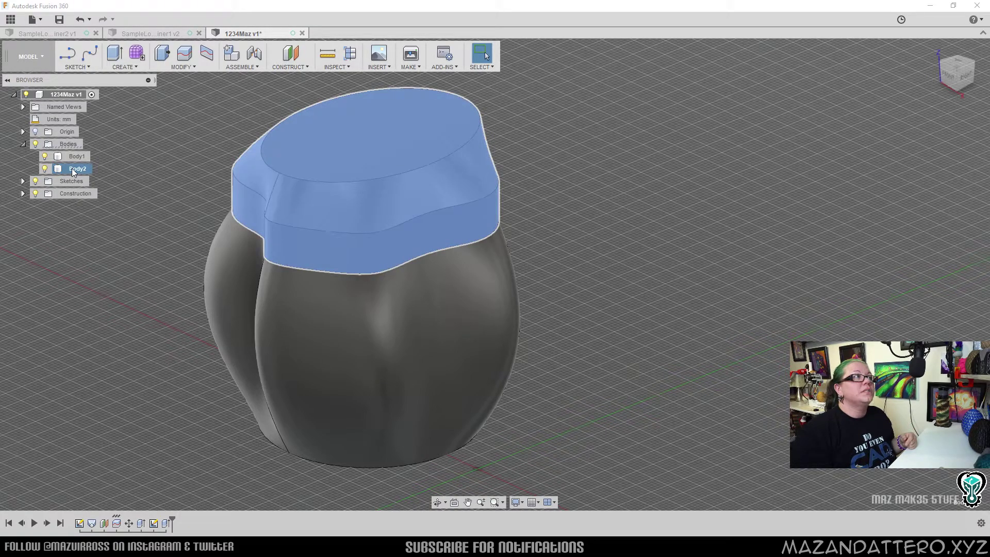
pyautogui.doubleClick(72, 169)
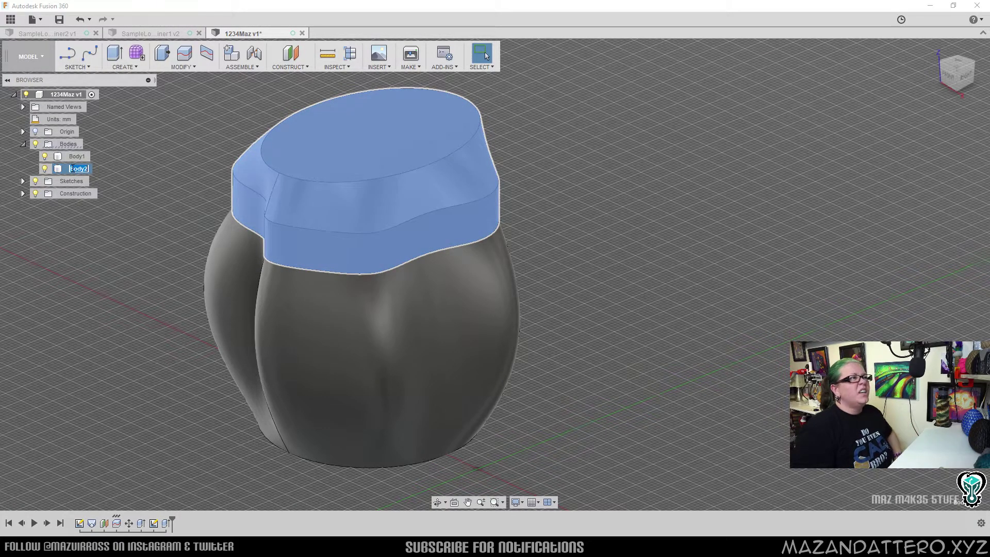
pyautogui.press('BackSpace')
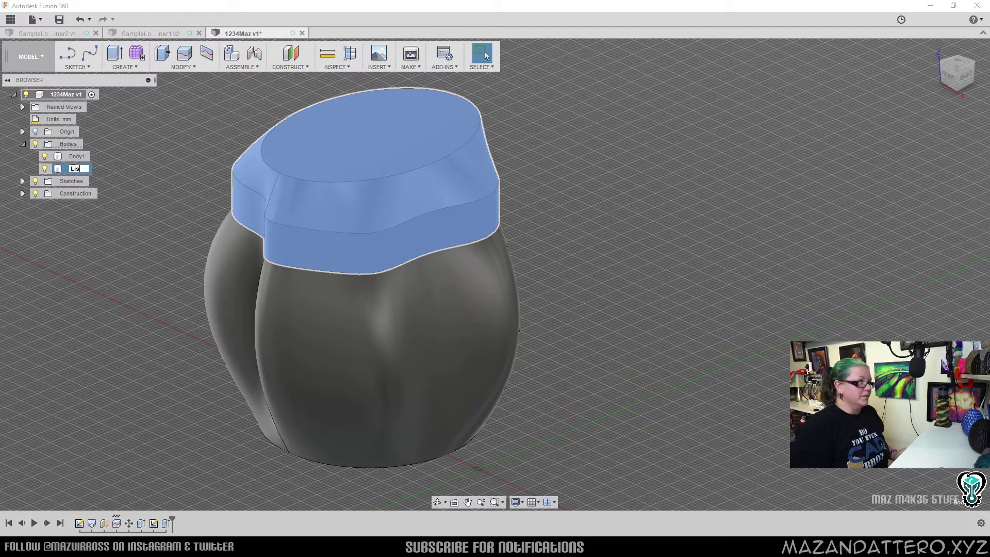
pyautogui.write('Lid')
pyautogui.press('Return')
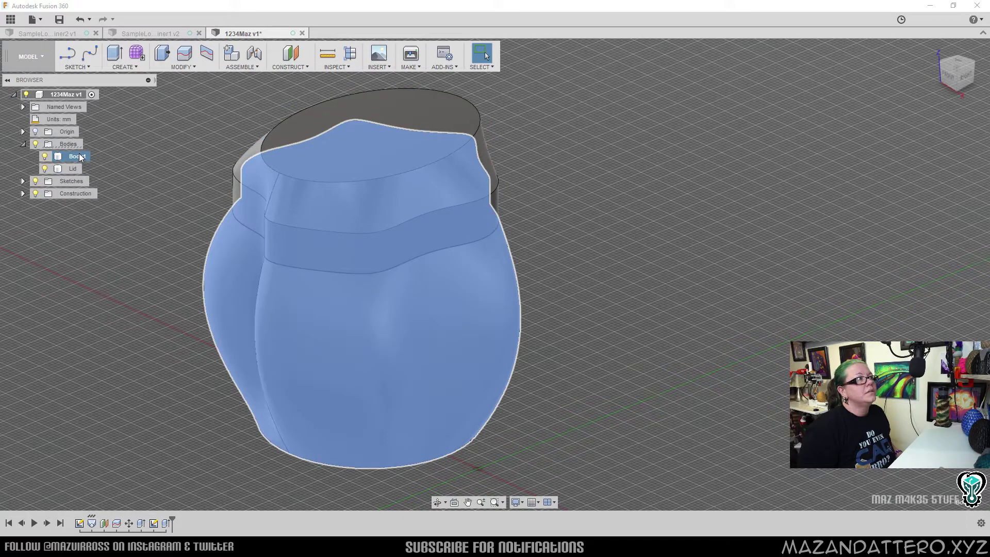
pyautogui.doubleClick(77, 157)
pyautogui.write('Base')
pyautogui.press('Return')
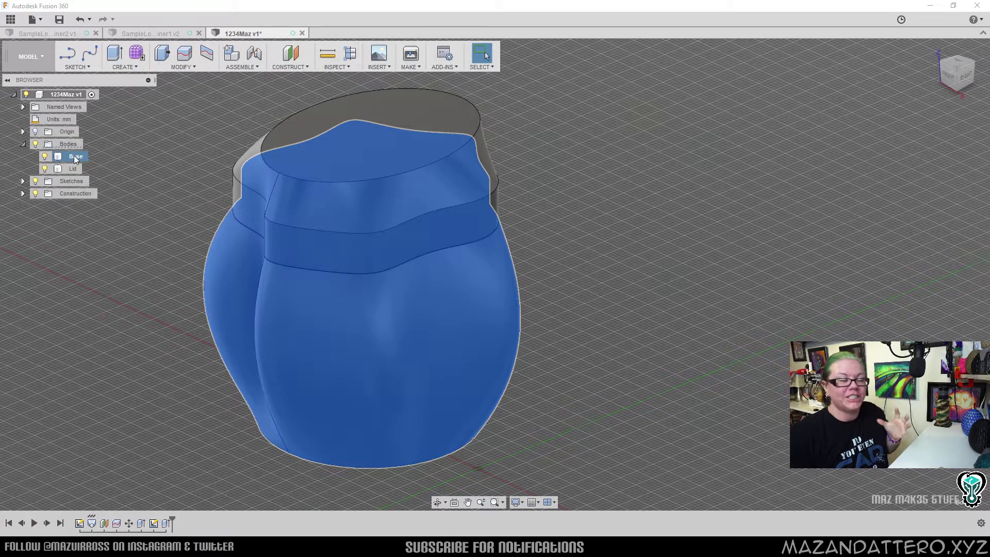
# Split the Lid body using the Base body as the splitting tool, with Extend Splitting Tool turned off
pyautogui.click(131, 185)
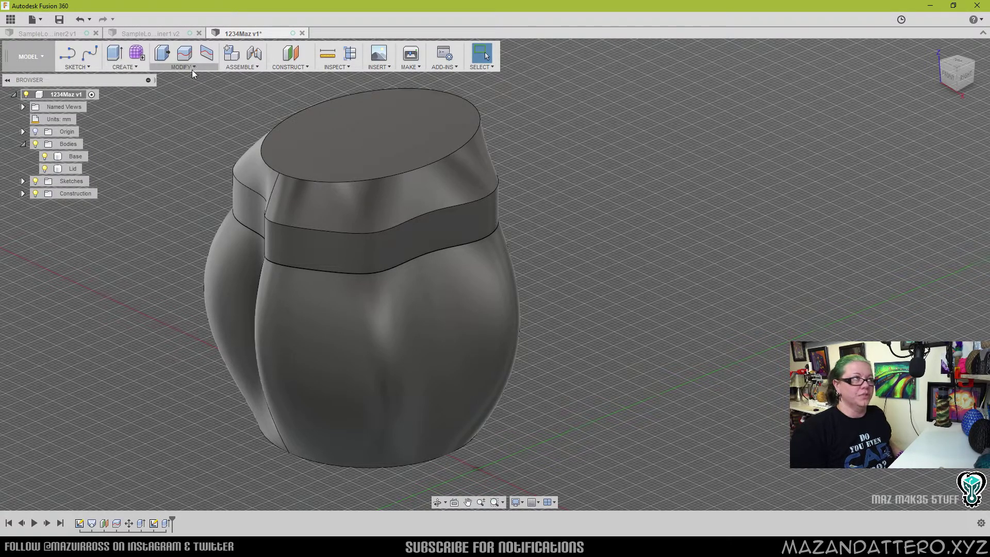
pyautogui.click(184, 53)
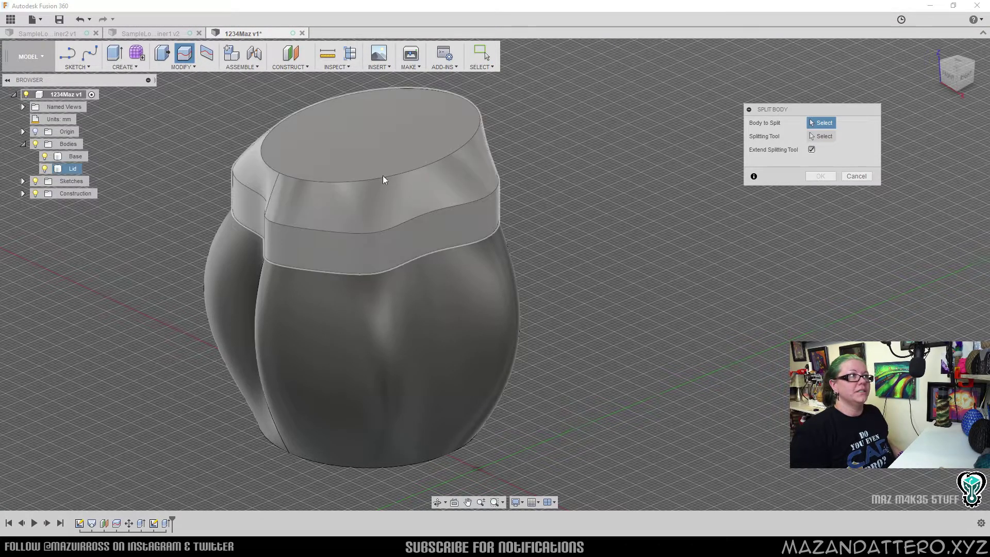
pyautogui.click(391, 159)
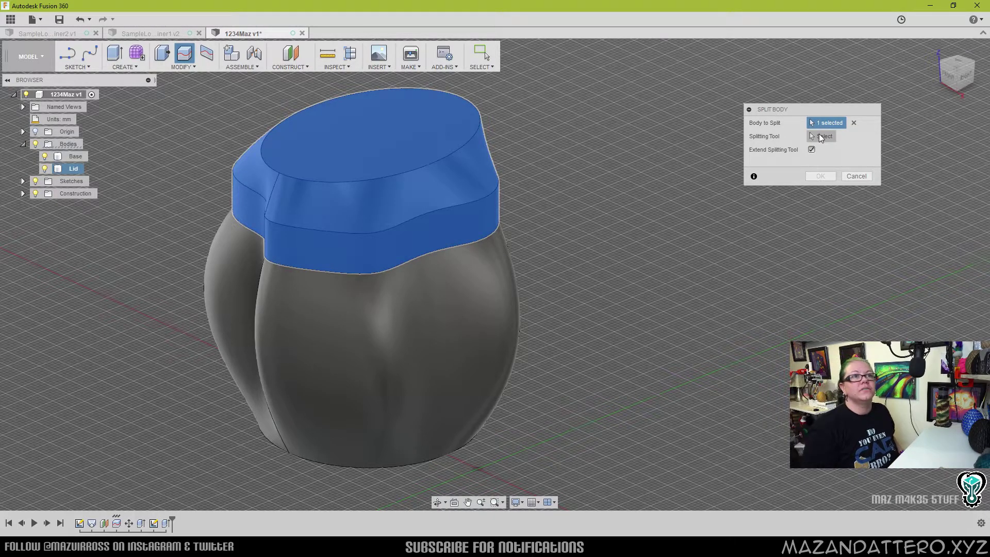
pyautogui.click(820, 137)
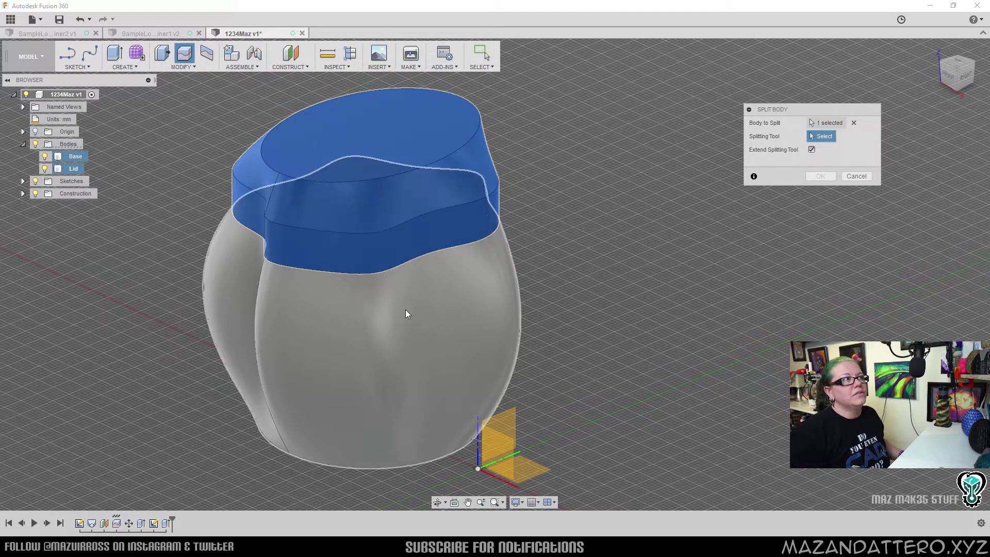
pyautogui.click(260, 284)
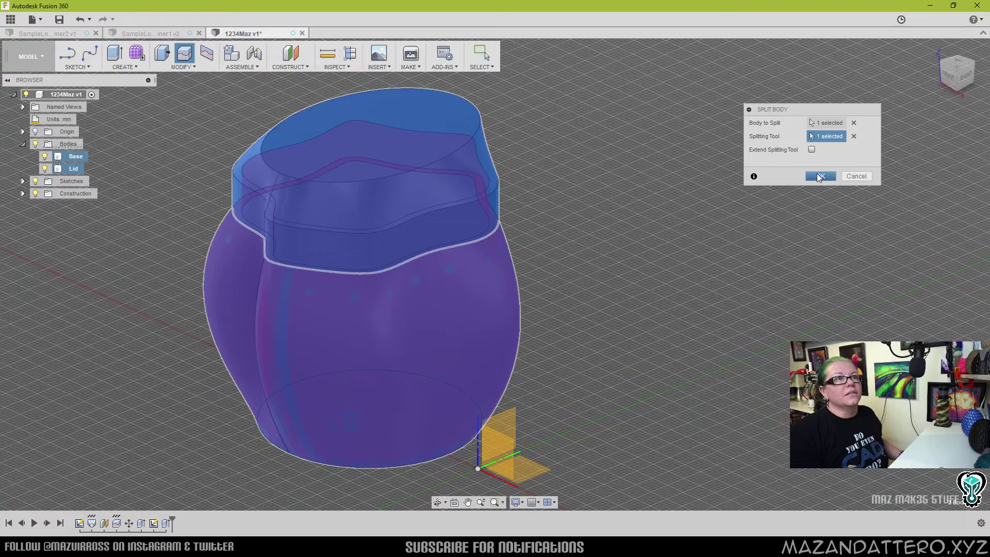
pyautogui.click(819, 177)
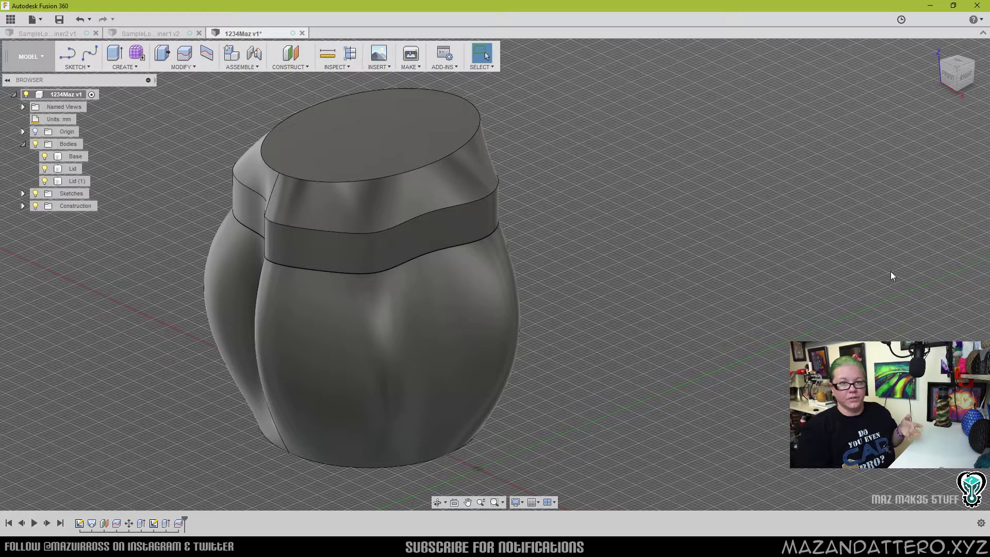
pyautogui.click(381, 155)
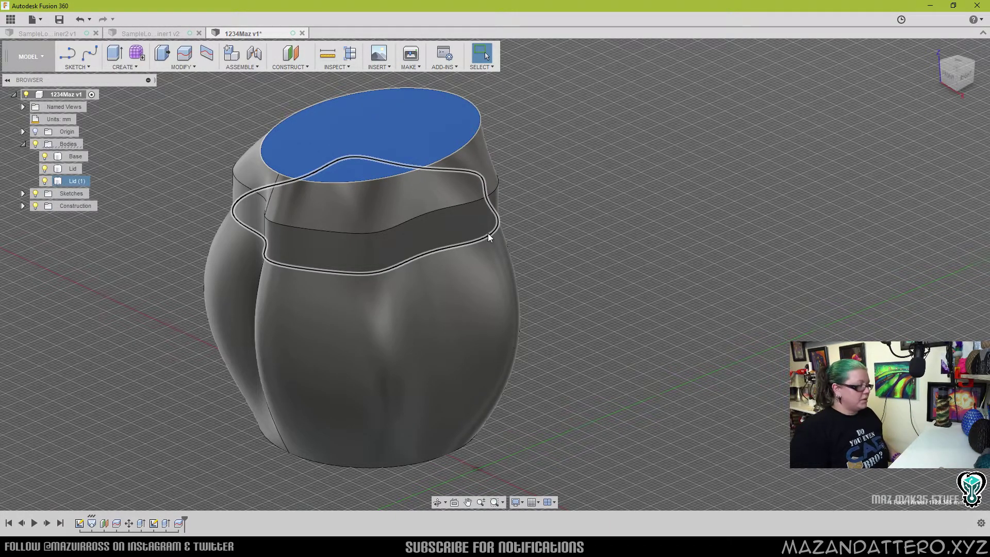
# Inspect the leftover inner Lid body by hiding Lid (1) and Base, and restore the visibility of both bodies
pyautogui.press('v')
pyautogui.click(470, 336)
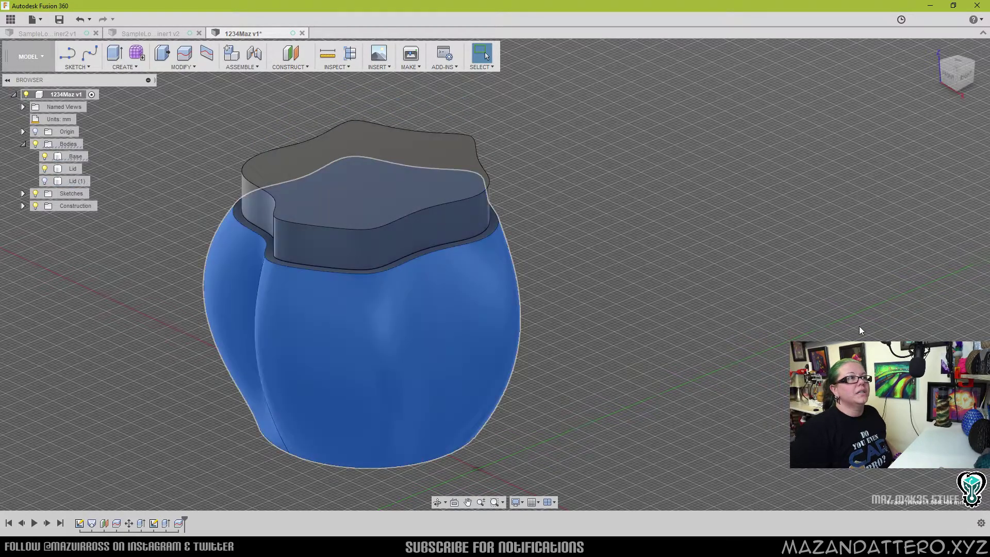
pyautogui.press('v')
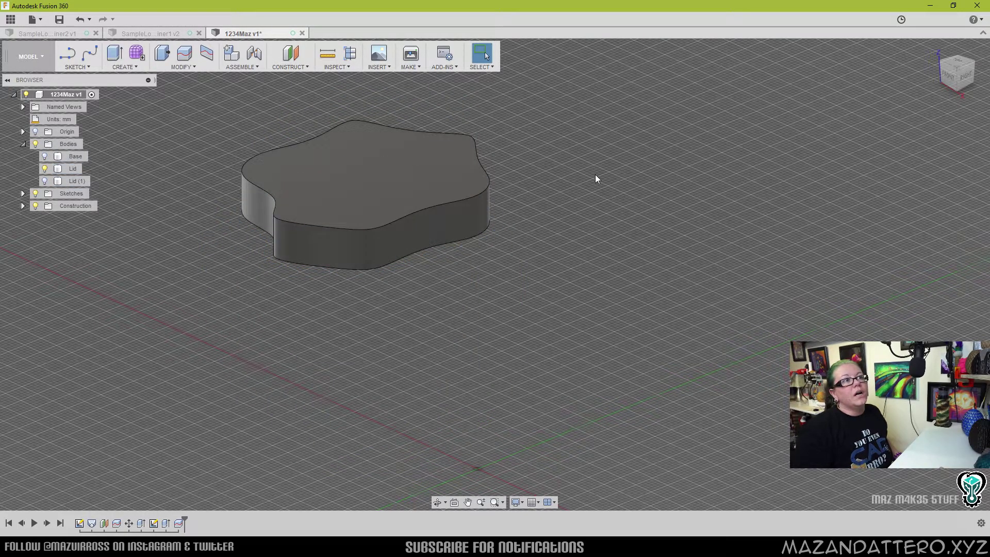
pyautogui.hotkey('ctrl', 'z')
pyautogui.hotkey('ctrl', 'z')
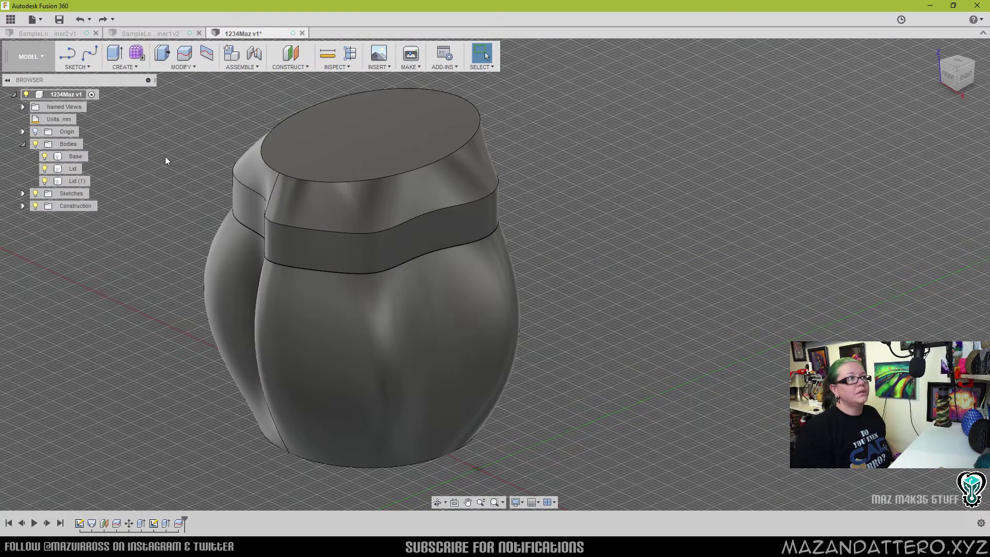
# Remove the inner Lid body that duplicates the Base's rim, keeping the outer Lid (1) body
pyautogui.click(199, 153)
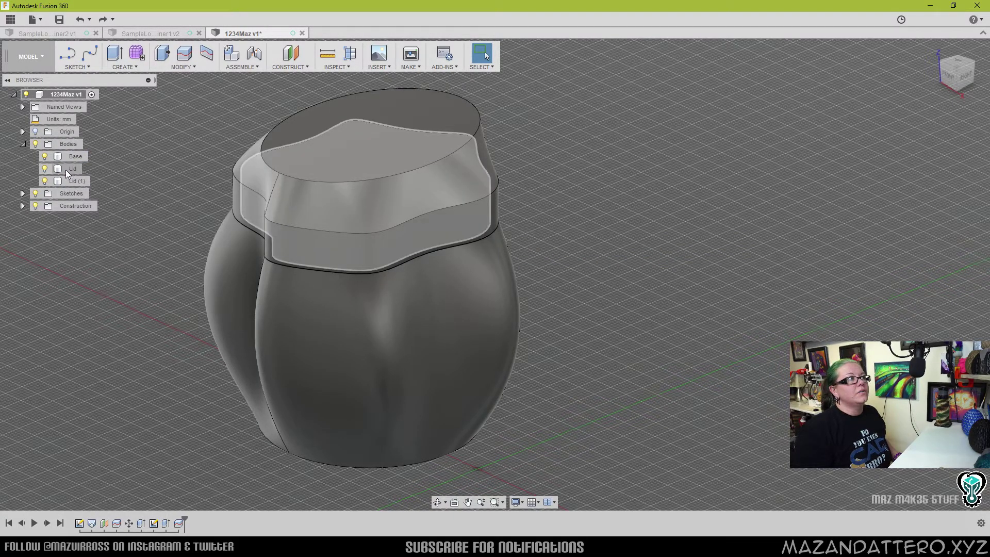
pyautogui.click(66, 168)
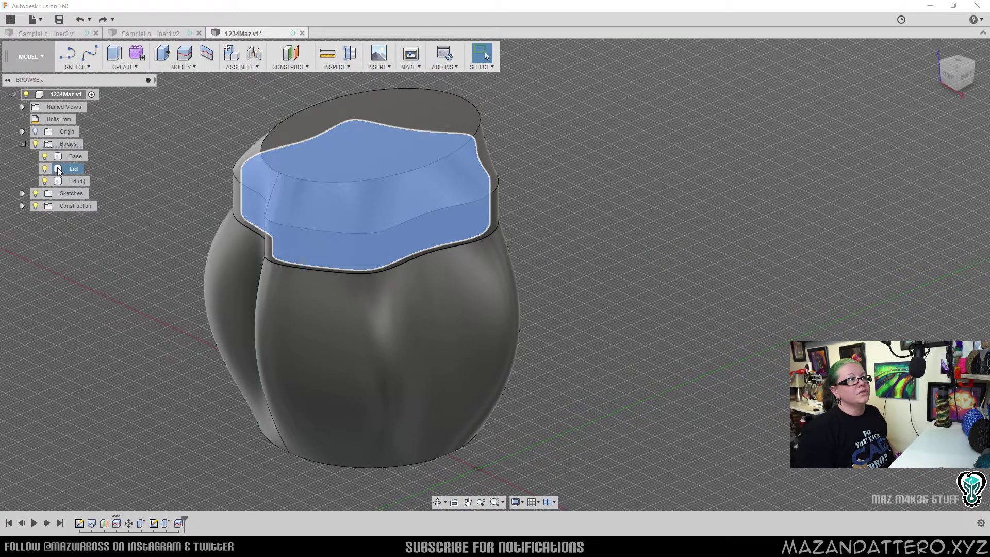
pyautogui.keyDown('ctrl'); pyautogui.click(72, 181); pyautogui.keyUp('ctrl')
pyautogui.keyDown('shift'); pyautogui.moveTo(475, 252); pyautogui.dragTo(515, 261, button='middle'); pyautogui.keyUp('shift')
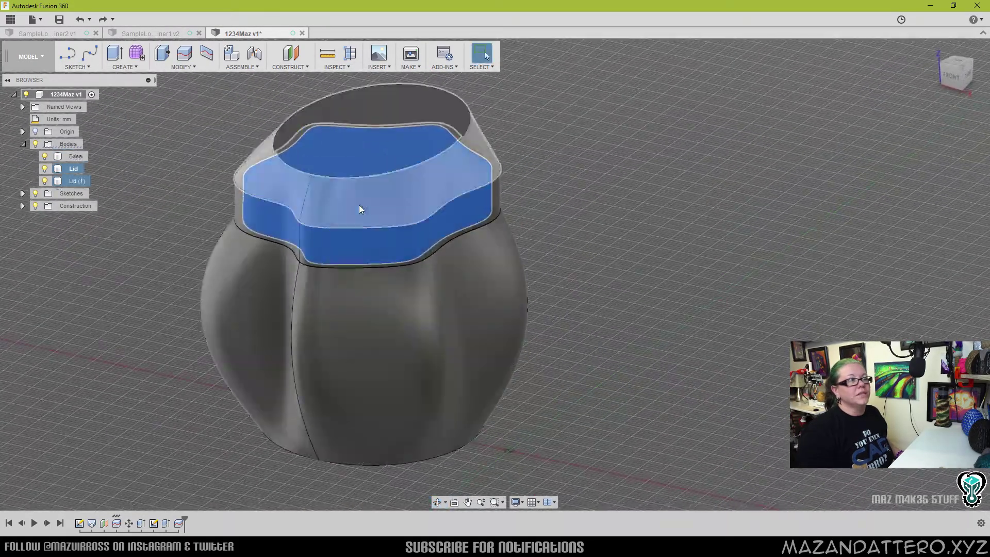
pyautogui.rightClick(71, 171)
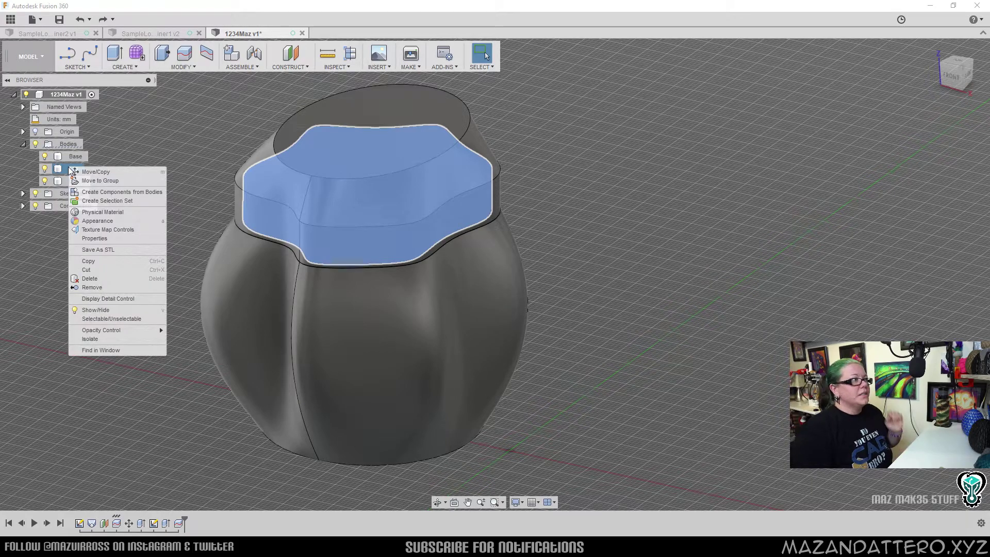
pyautogui.click(100, 287)
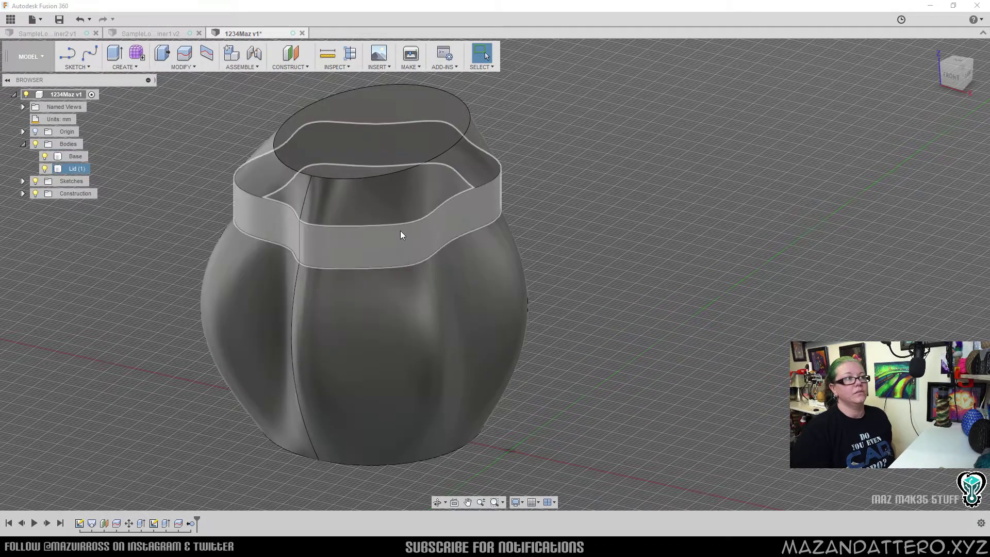
# Hide the Lid (1) body so that only the Base is shown
pyautogui.click(410, 210)
pyautogui.press('v')
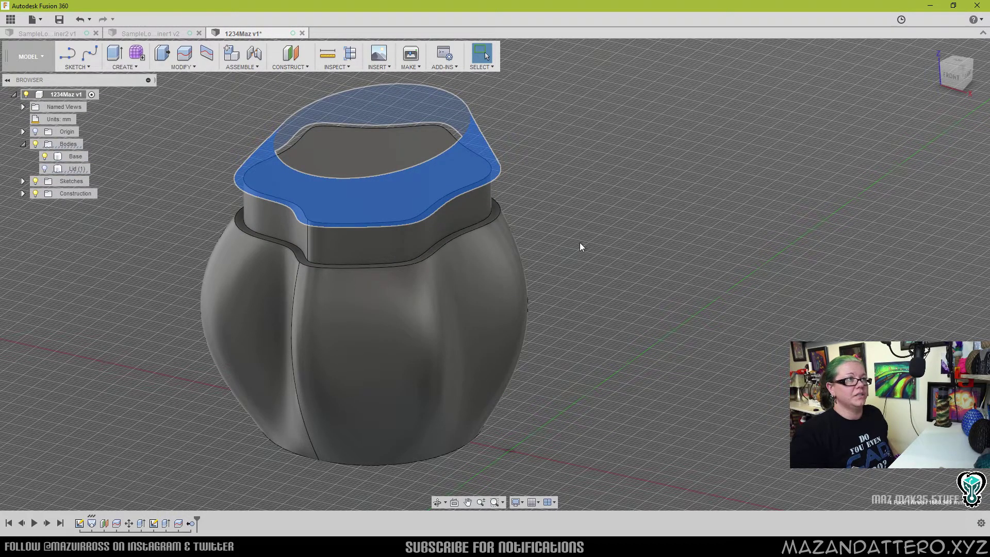
pyautogui.hotkey('ctrl', 'z')
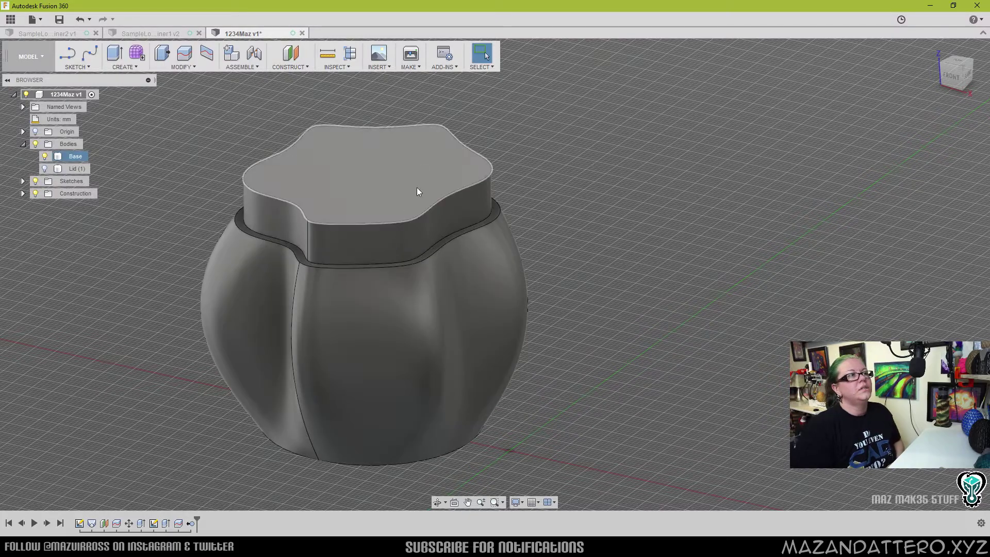
# Shell the Base body with a 2 mm inside thickness, removing the top face of its rim
pyautogui.click(369, 150)
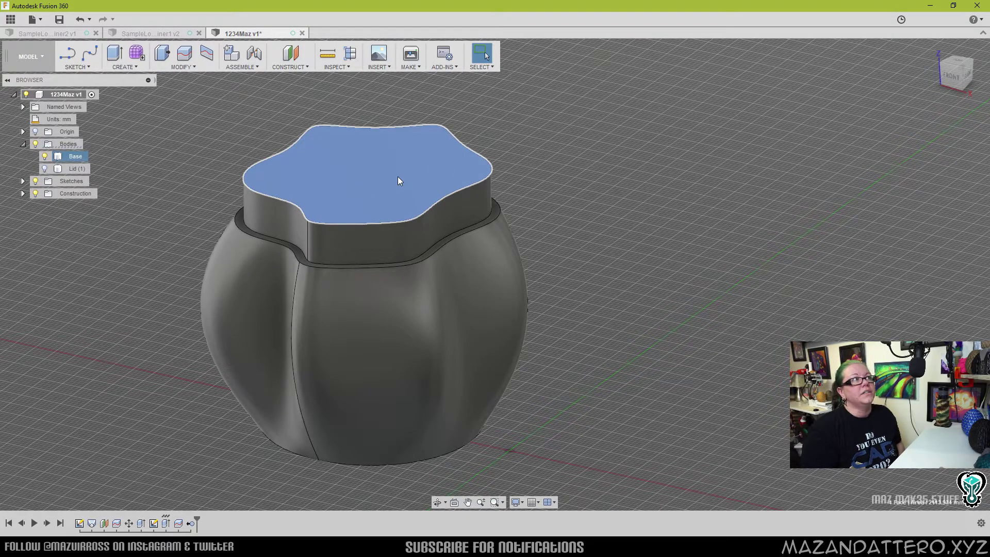
pyautogui.click(182, 67)
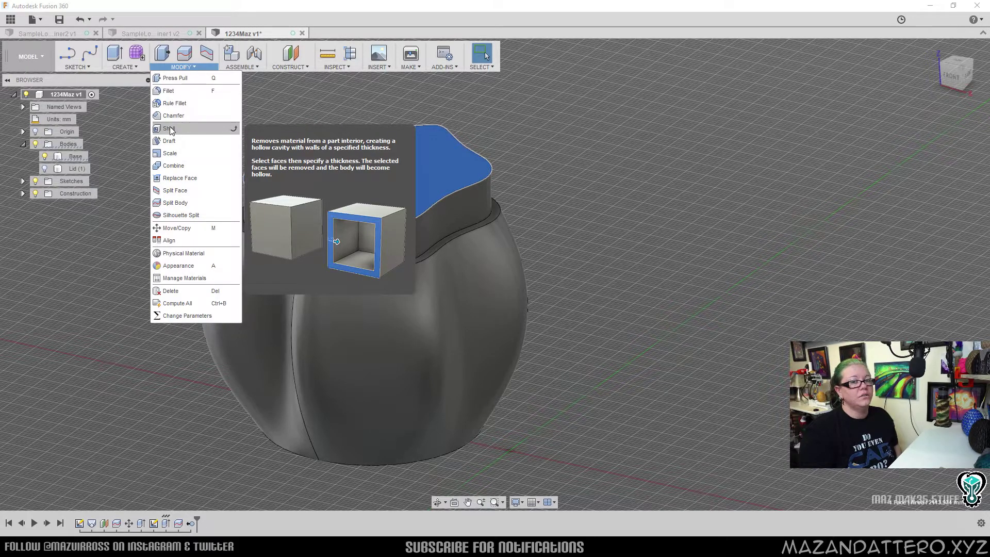
pyautogui.rightClick(371, 175)
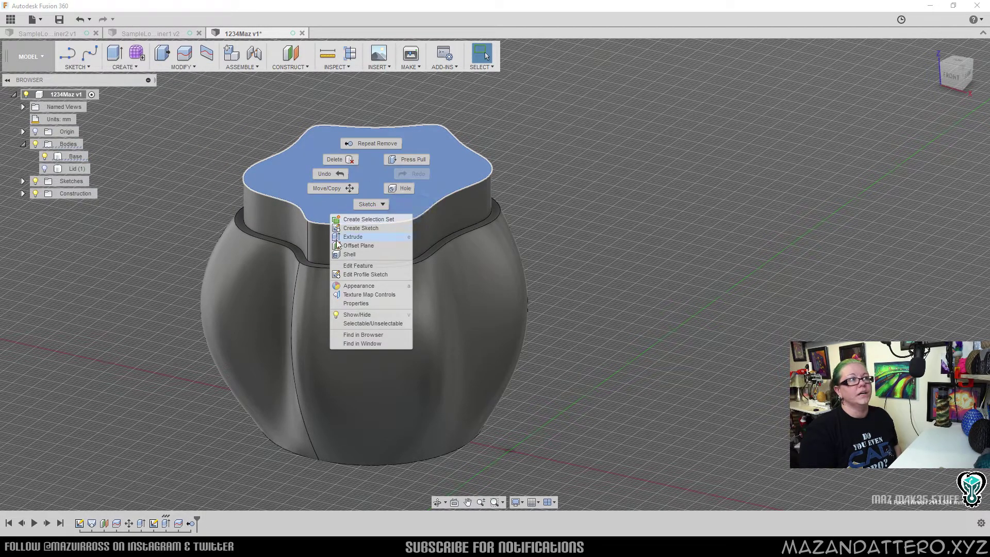
pyautogui.click(349, 254)
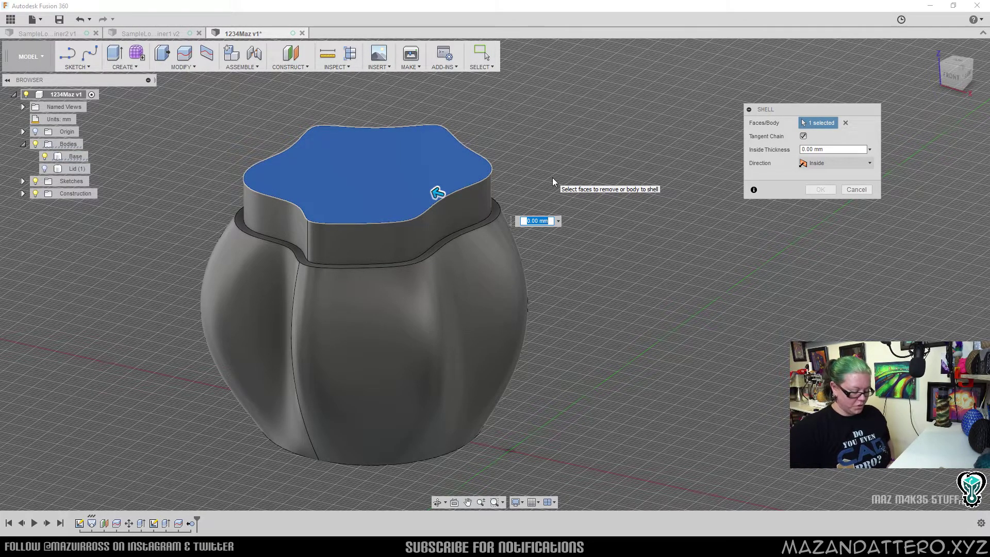
pyautogui.write('2')
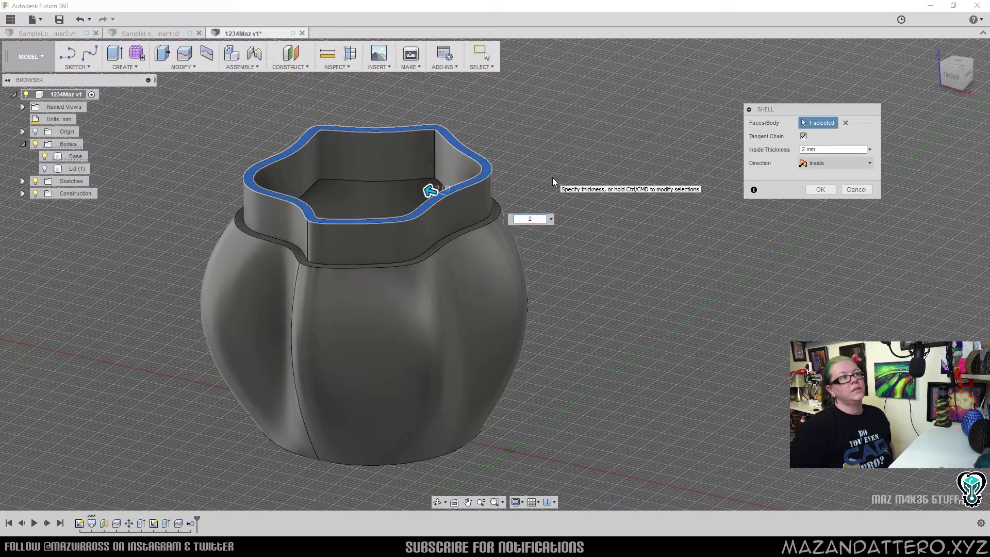
pyautogui.click(826, 189)
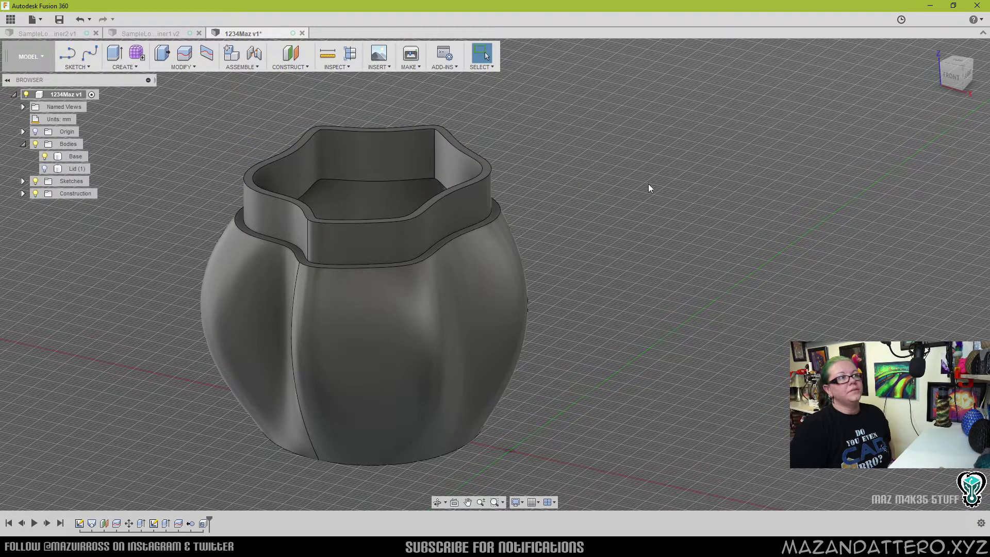
pyautogui.keyDown('shift'); pyautogui.moveTo(496, 172); pyautogui.dragTo(468, 180, button='middle'); pyautogui.keyUp('shift')
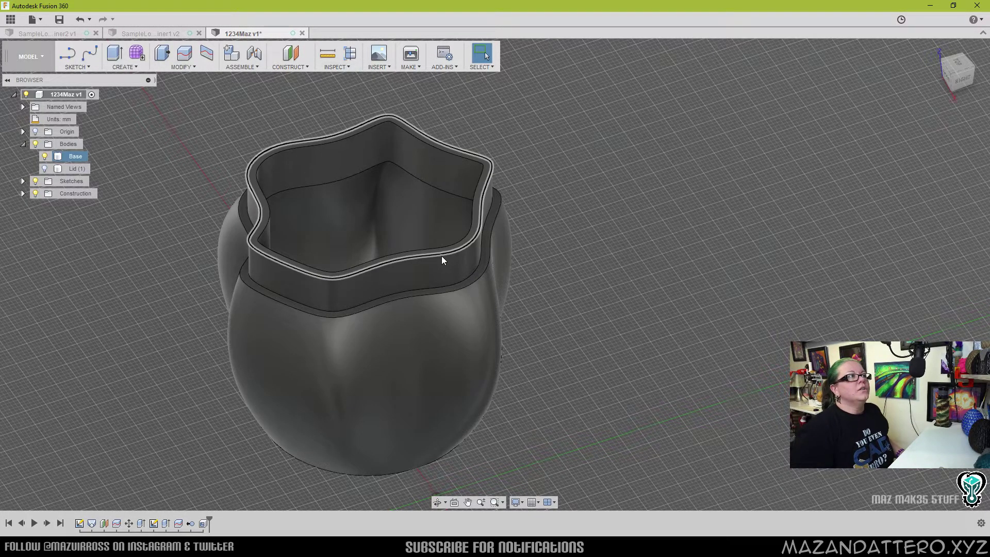
pyautogui.keyDown('shift'); pyautogui.moveTo(524, 212); pyautogui.dragTo(556, 215, button='middle'); pyautogui.keyUp('shift')
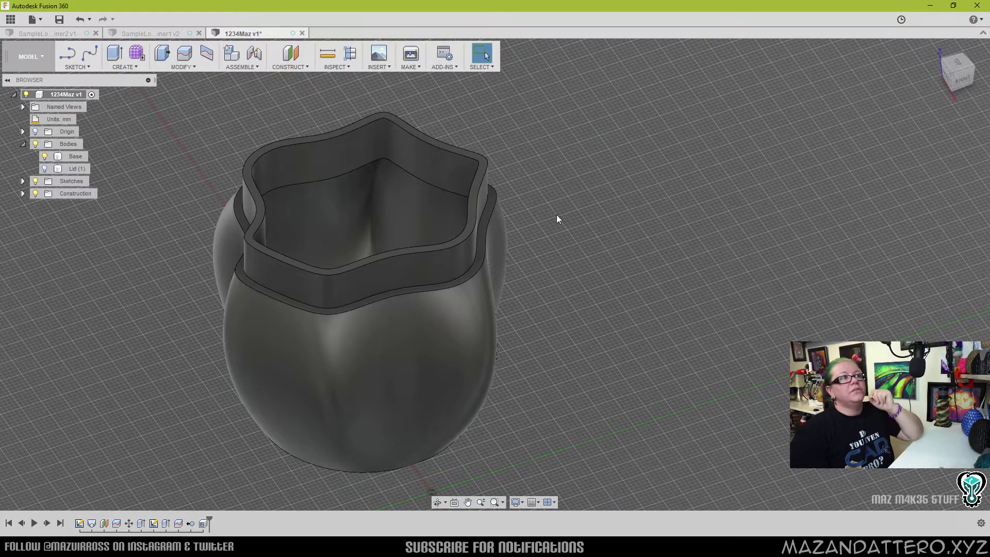
# Show the Lid (1) body, hide the Base, and view the lid from underneath
pyautogui.click(59, 169)
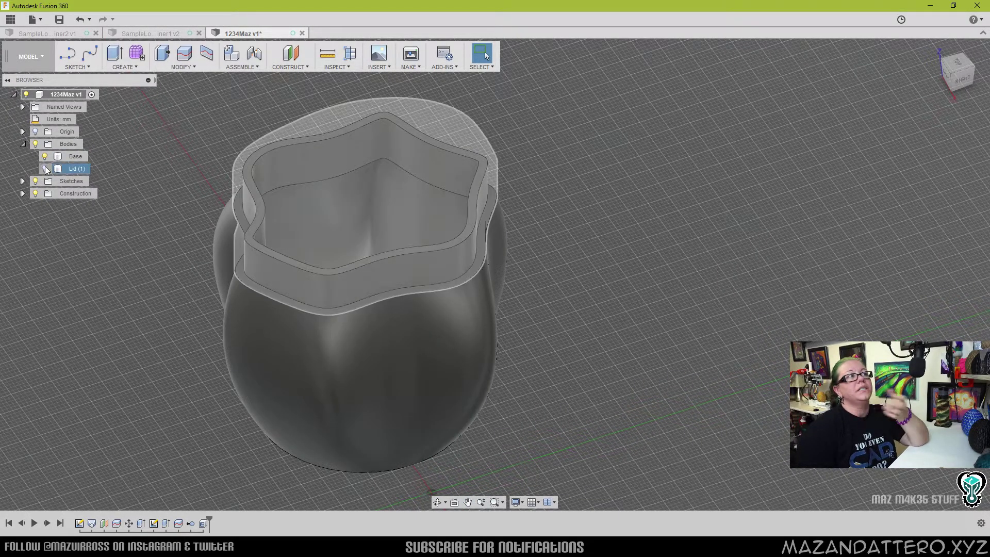
pyautogui.click(45, 169)
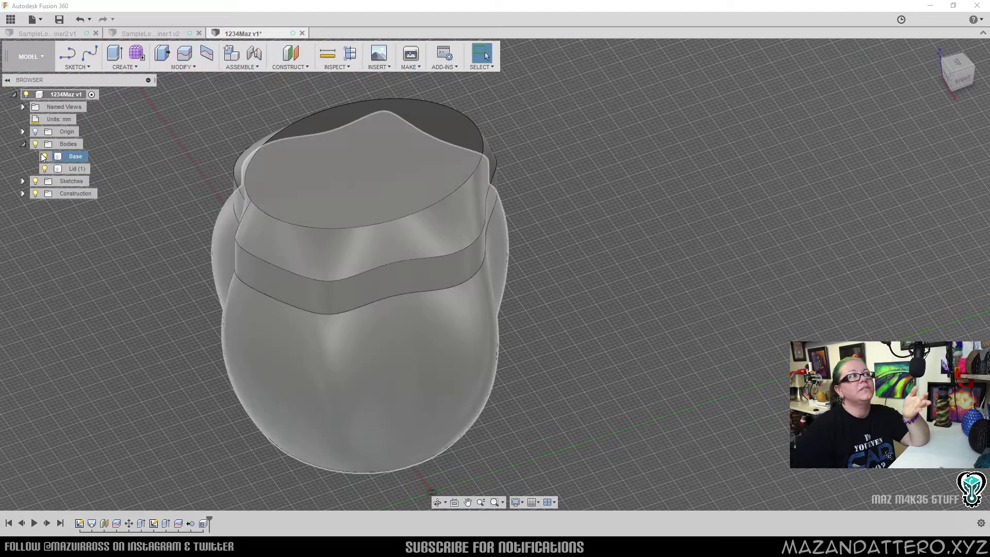
pyautogui.click(44, 156)
pyautogui.moveTo(958, 72)
pyautogui.mouseDown()
pyautogui.moveTo(961, 39)
pyautogui.moveTo(954, 90)
pyautogui.mouseUp()
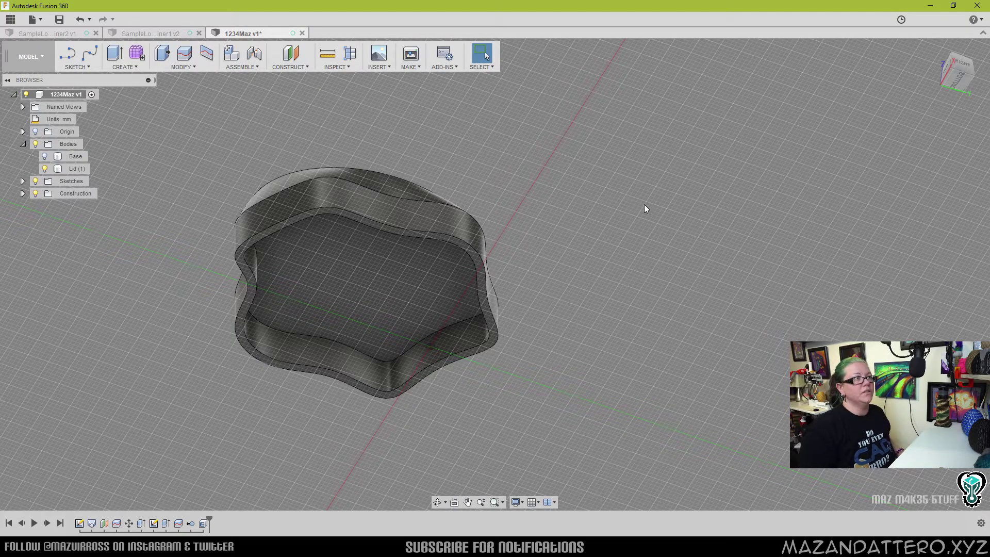
# Measure the distance between the lid's recessed underside face and its flat top face
pyautogui.click(330, 57)
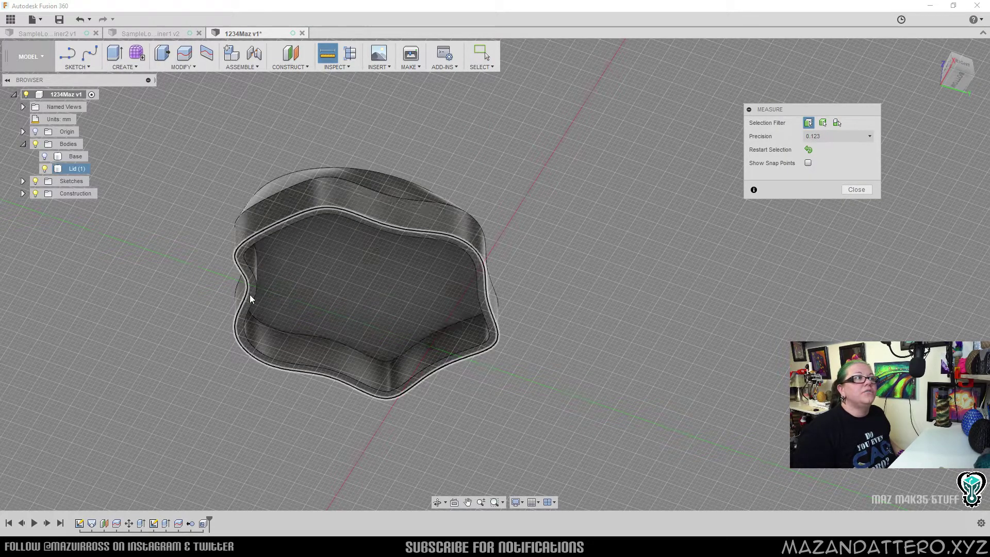
pyautogui.click(400, 277)
pyautogui.moveTo(526, 180)
pyautogui.keyDown('shift'); pyautogui.mouseDown(button='middle')
pyautogui.moveTo(527, 155)
pyautogui.moveTo(529, 194)
pyautogui.mouseUp(button='middle'); pyautogui.keyUp('shift')
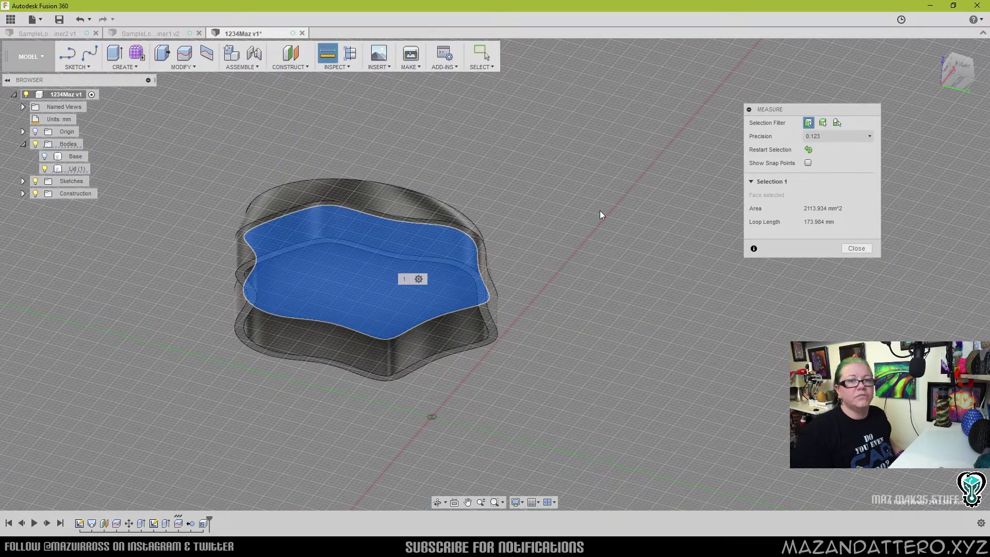
pyautogui.keyDown('shift'); pyautogui.moveTo(559, 183); pyautogui.dragTo(531, 226, button='middle'); pyautogui.keyUp('shift')
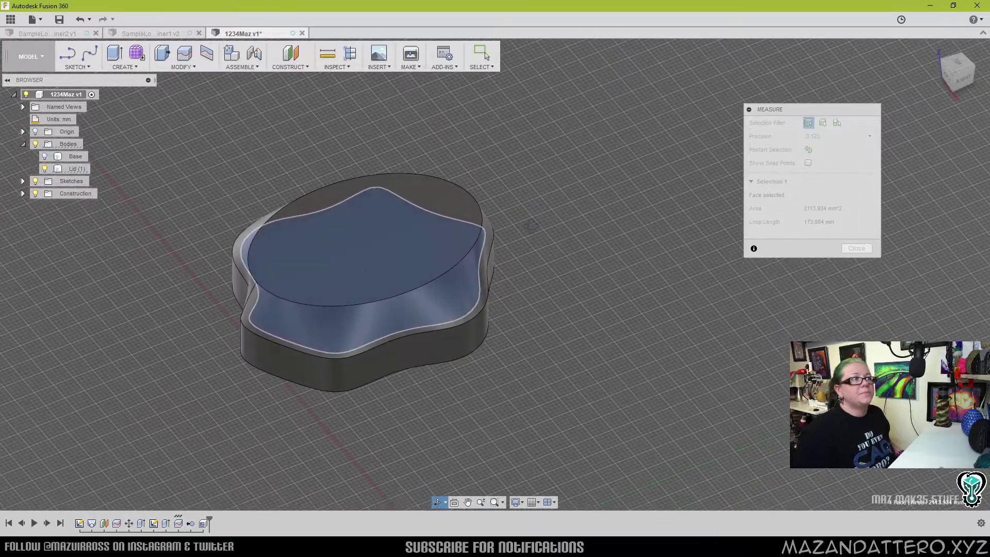
pyautogui.click(377, 215)
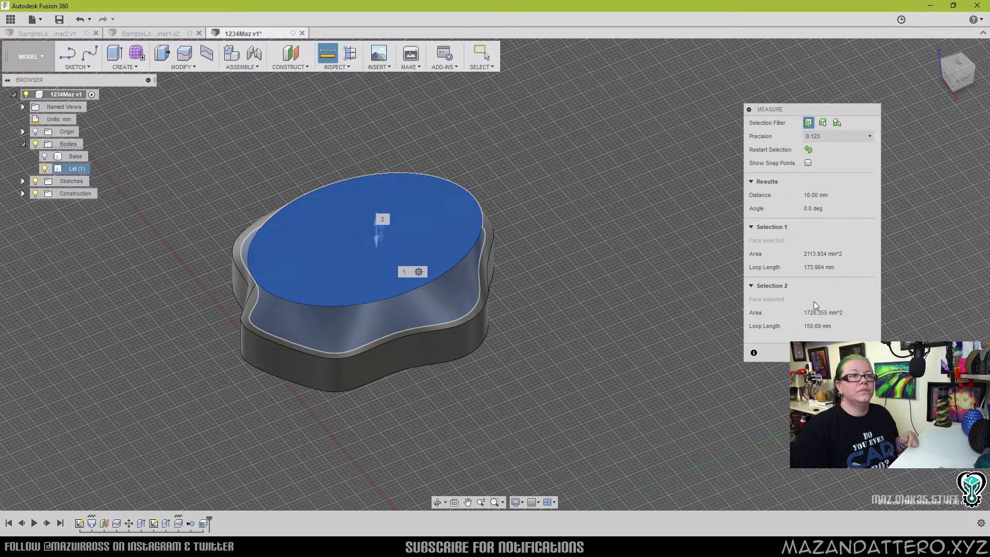
pyautogui.press('Escape')
# Try to shell the Lid (1) body from its recessed underside face with a 2 mm inside thickness
pyautogui.keyDown('shift'); pyautogui.moveTo(843, 113); pyautogui.dragTo(531, 304, button='middle'); pyautogui.keyUp('shift')
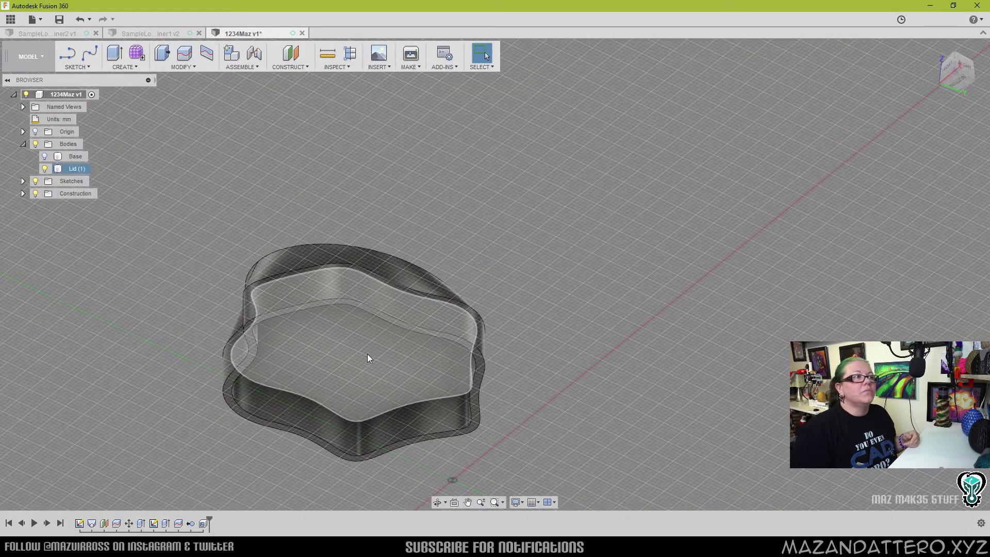
pyautogui.rightClick(365, 339)
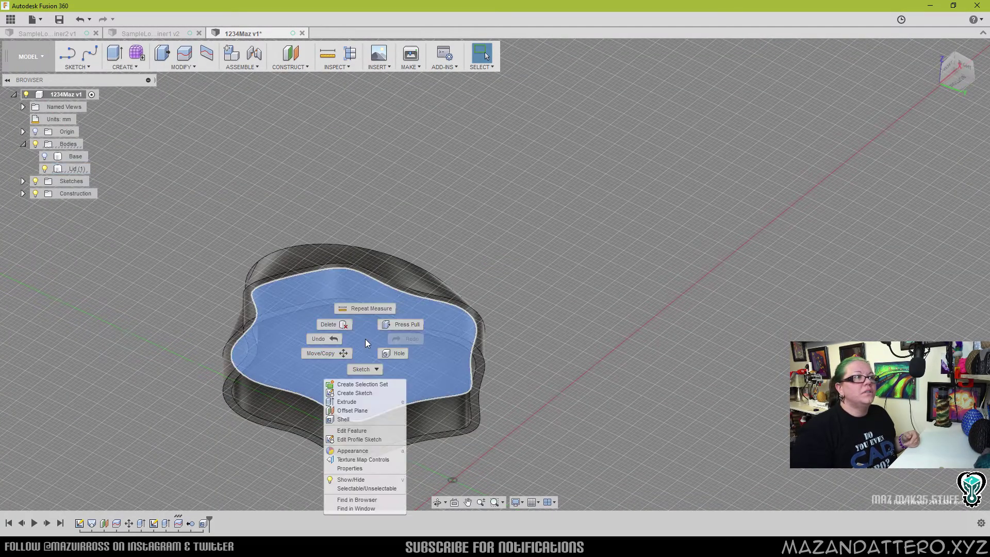
pyautogui.click(353, 419)
pyautogui.write('2')
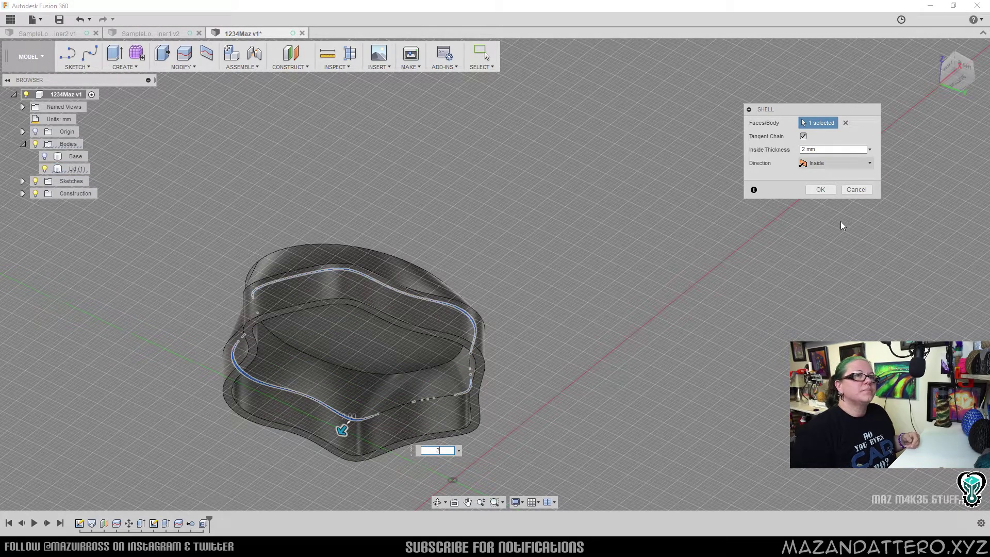
pyautogui.click(820, 190)
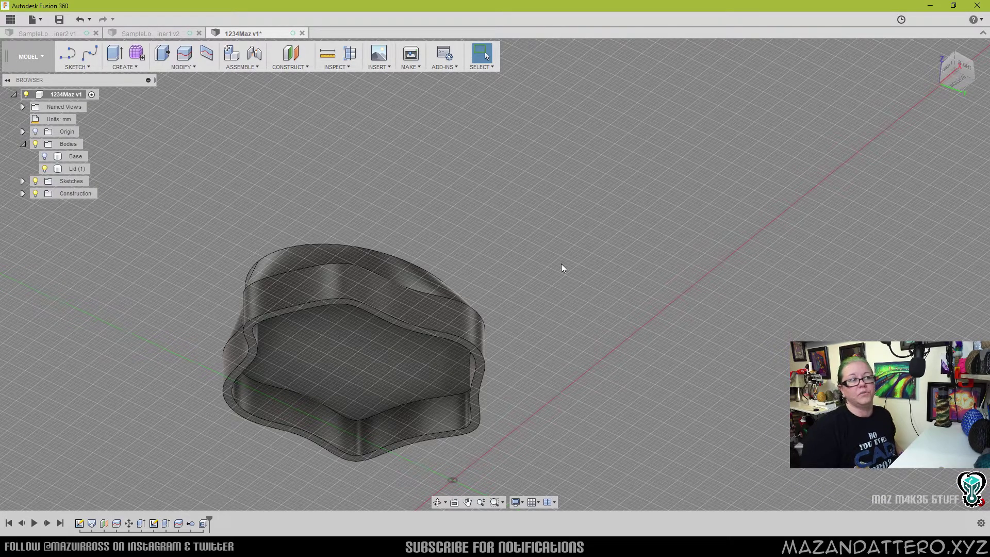
# Shell the Lid (1) body with a 1.6 mm inside thickness, removing its recessed underside face
pyautogui.rightClick(384, 357)
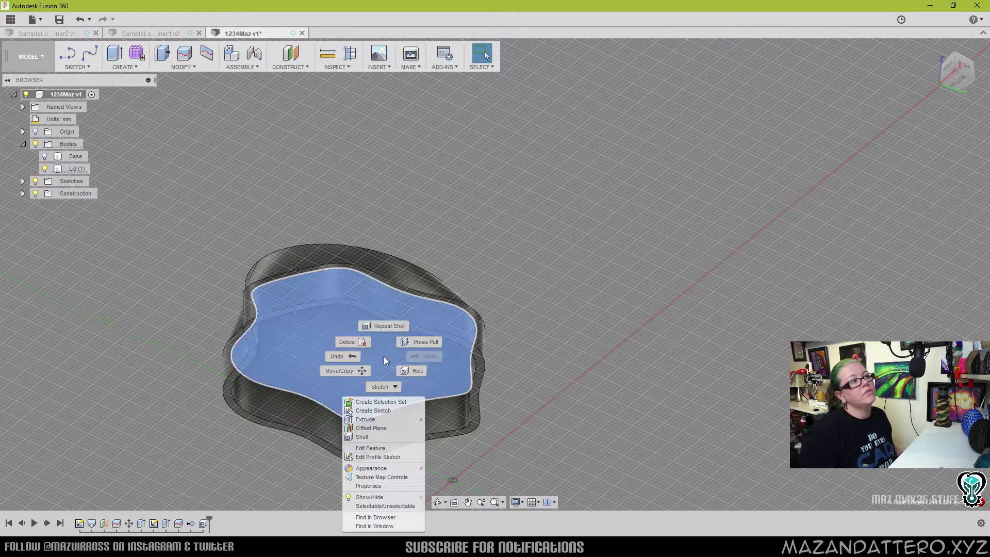
pyautogui.click(363, 436)
pyautogui.keyDown('shift'); pyautogui.moveTo(460, 369); pyautogui.dragTo(513, 313, button='middle'); pyautogui.keyUp('shift')
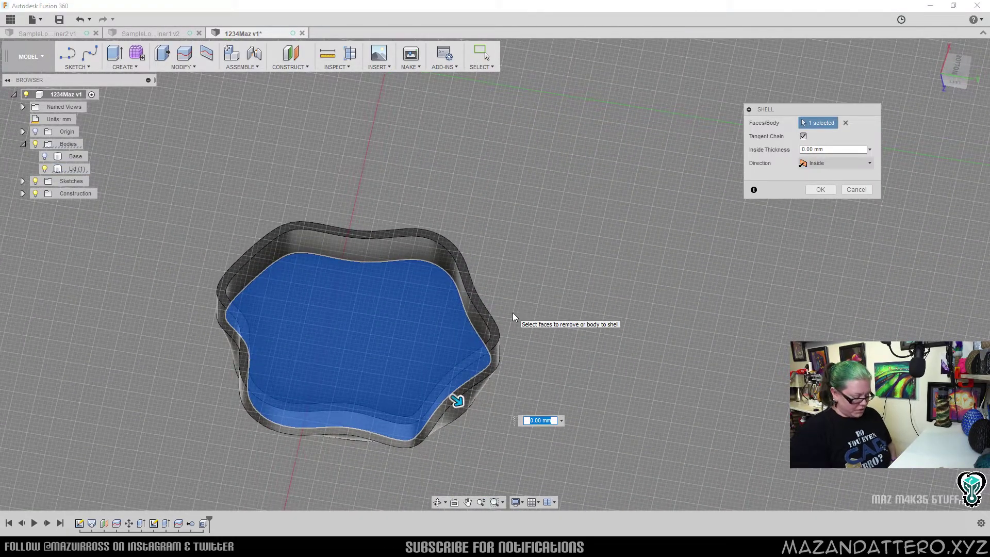
pyautogui.write('1.6')
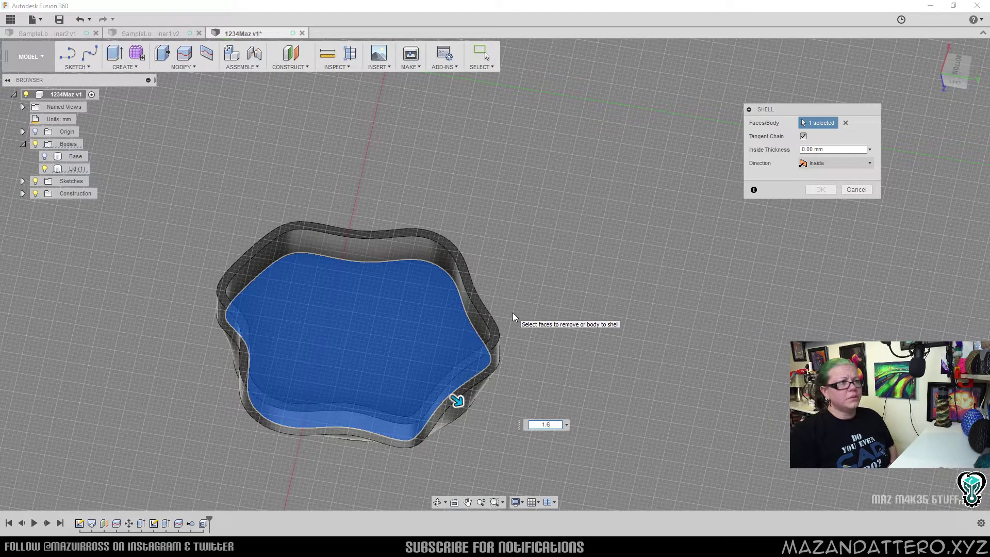
pyautogui.press('Return')
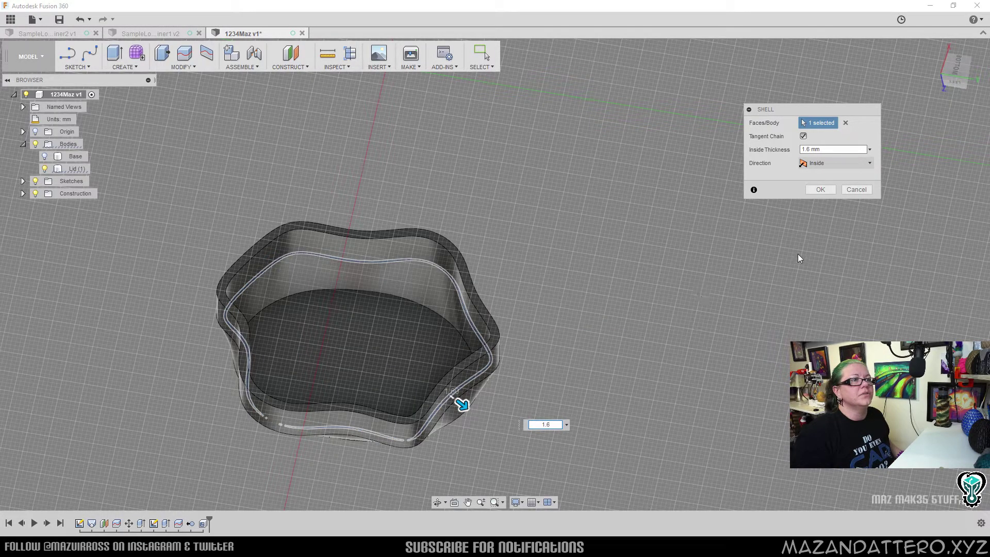
pyautogui.click(825, 191)
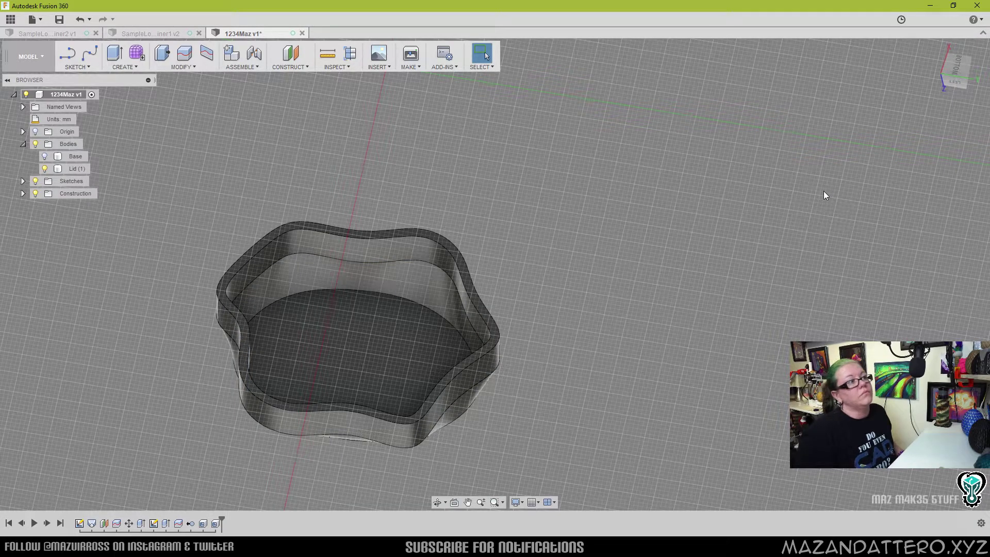
pyautogui.keyDown('shift'); pyautogui.moveTo(373, 373); pyautogui.dragTo(496, 273, button='middle'); pyautogui.keyUp('shift')
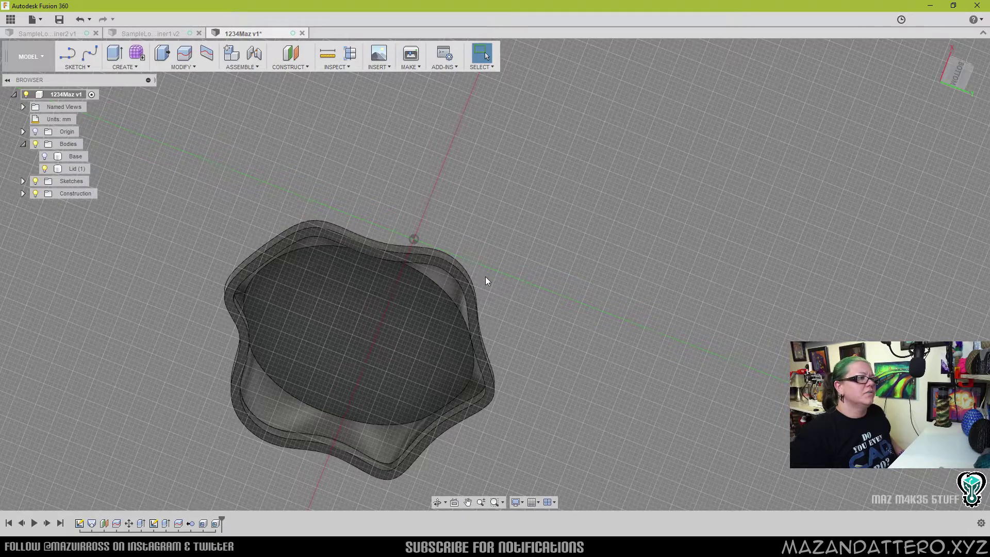
# Check the shelled lid from underneath, and show the Base body again together with the lid
pyautogui.click(482, 320)
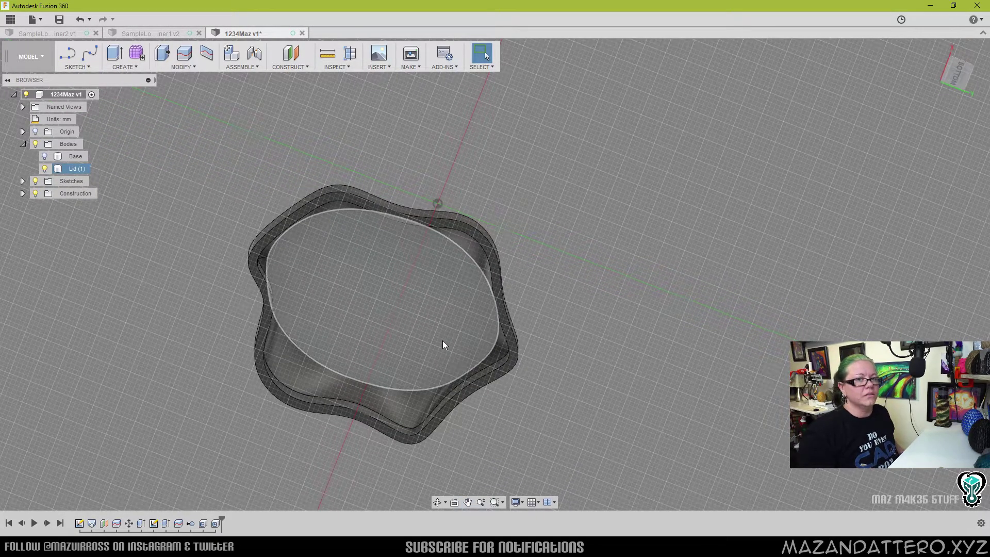
pyautogui.keyDown('shift'); pyautogui.moveTo(447, 374); pyautogui.dragTo(320, 263, button='middle'); pyautogui.keyUp('shift')
pyautogui.scroll(5, 301, 256)
pyautogui.scroll(-6, 565, 343)
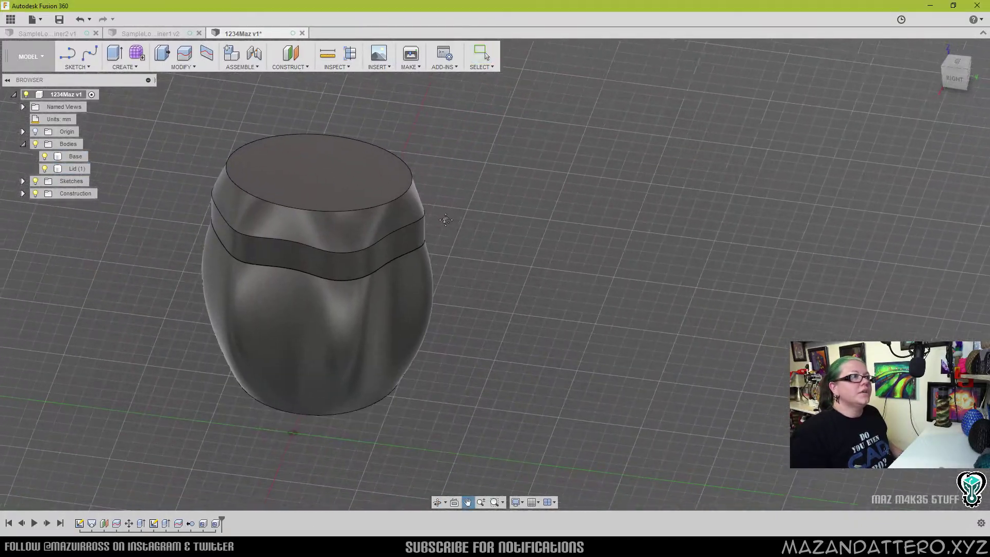
pyautogui.click(438, 309)
pyautogui.click(504, 289)
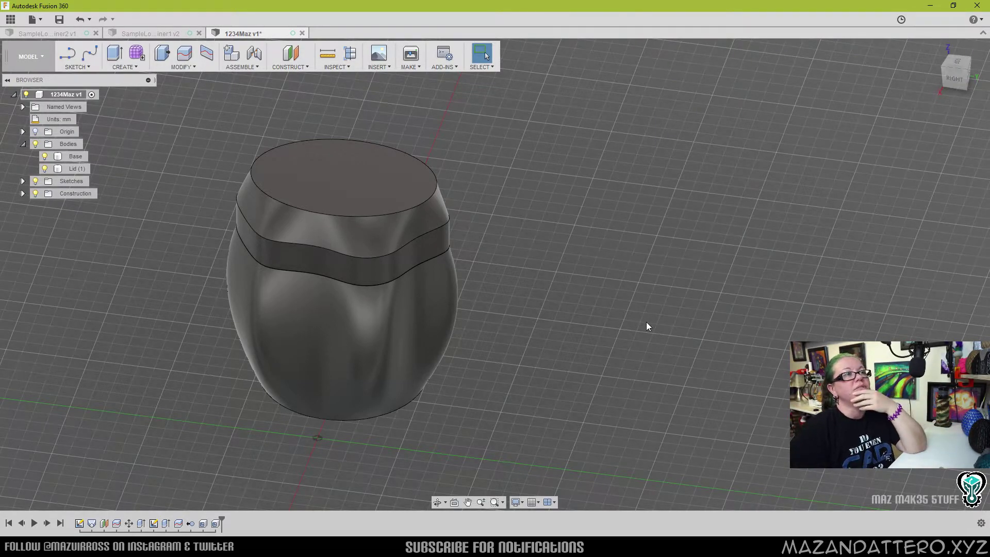
# Inspect the fit between the lid and base walls with a section analysis from the lid's flat top face, offset to -19 mm
pyautogui.click(345, 68)
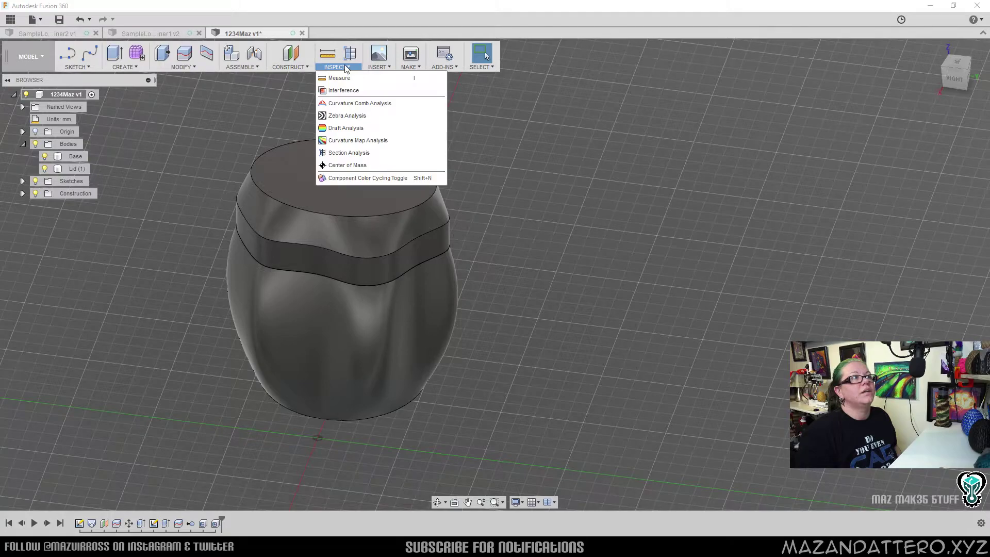
pyautogui.click(344, 154)
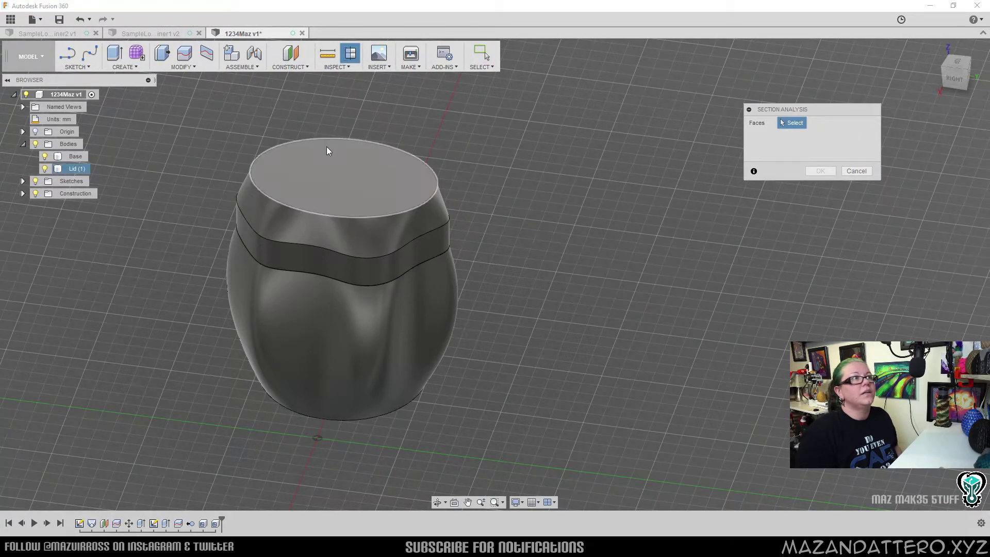
pyautogui.click(331, 174)
pyautogui.moveTo(330, 143)
pyautogui.mouseDown()
pyautogui.moveTo(340, 221)
pyautogui.moveTo(379, 255)
pyautogui.moveTo(388, 285)
pyautogui.moveTo(379, 225)
pyautogui.moveTo(381, 289)
pyautogui.moveTo(380, 237)
pyautogui.mouseUp()
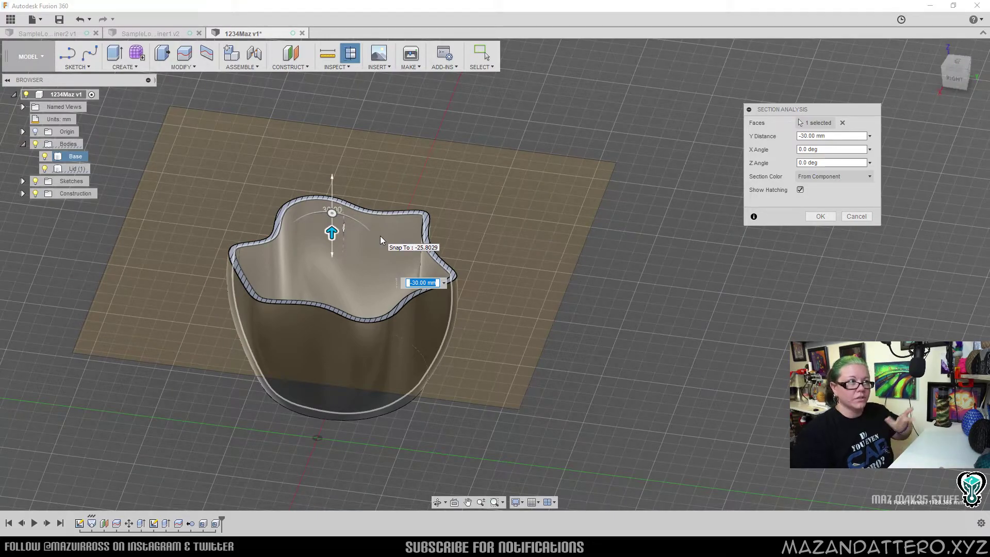
pyautogui.keyDown('shift'); pyautogui.moveTo(376, 202); pyautogui.dragTo(356, 247, button='middle'); pyautogui.keyUp('shift')
pyautogui.scroll(5, 419, 326)
pyautogui.moveTo(419, 325); pyautogui.dragTo(420, 258)
pyautogui.scroll(3, 422, 268)
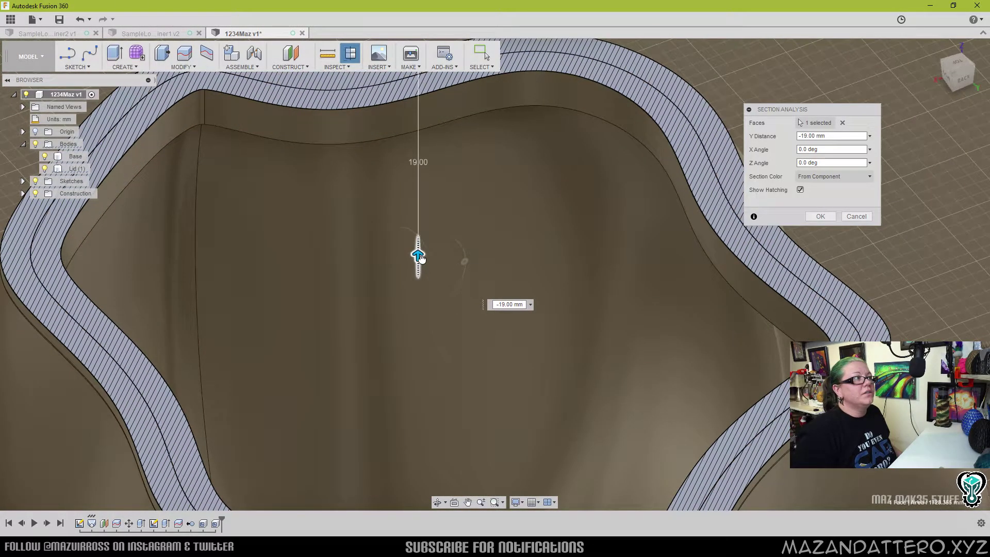
pyautogui.scroll(-2, 420, 258)
pyautogui.keyDown('shift'); pyautogui.moveTo(420, 258); pyautogui.dragTo(126, 287, button='middle'); pyautogui.keyUp('shift')
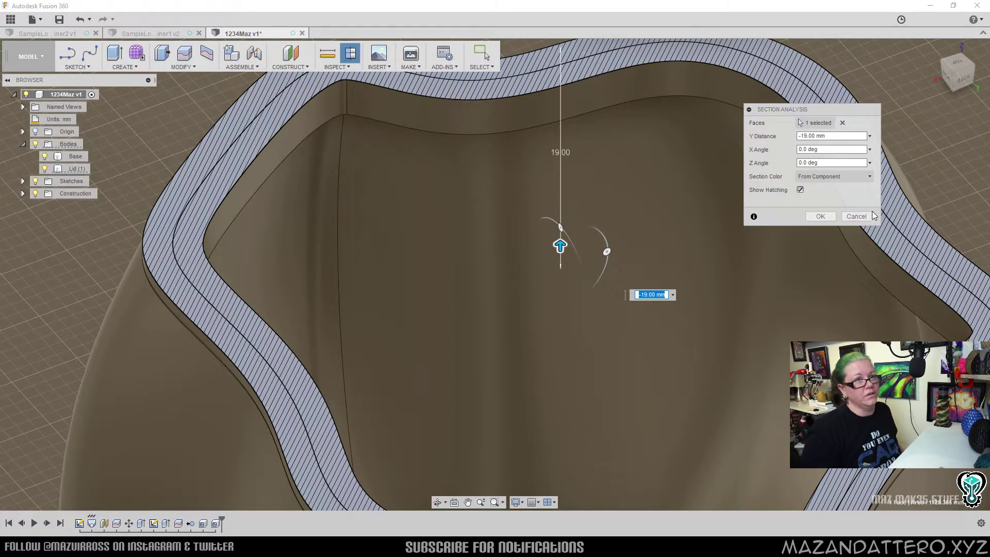
pyautogui.click(854, 216)
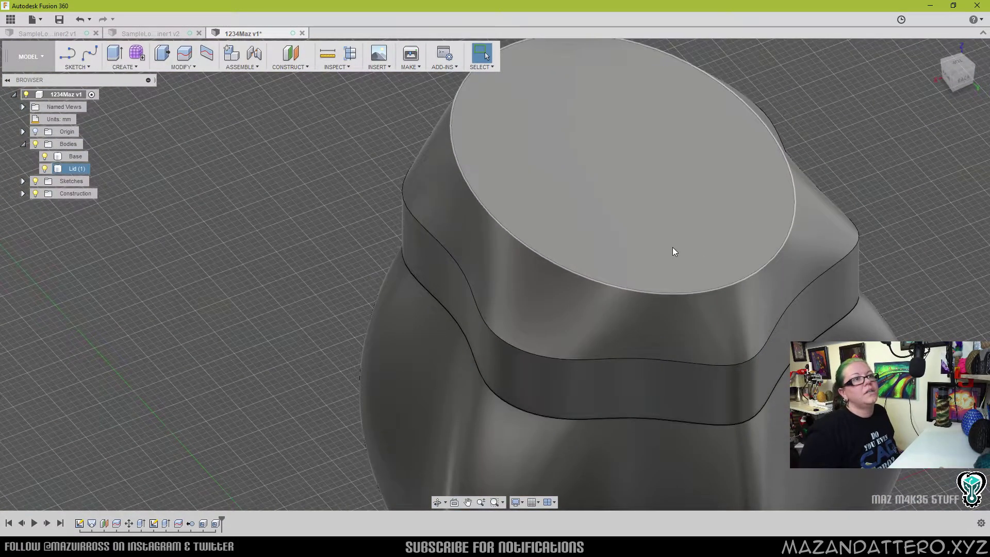
# Hide the Lid (1) body to expose the Base's raised rim
pyautogui.scroll(-3, 672, 252)
pyautogui.keyDown('shift'); pyautogui.moveTo(672, 251); pyautogui.dragTo(589, 246, button='middle'); pyautogui.keyUp('shift')
pyautogui.click(388, 203)
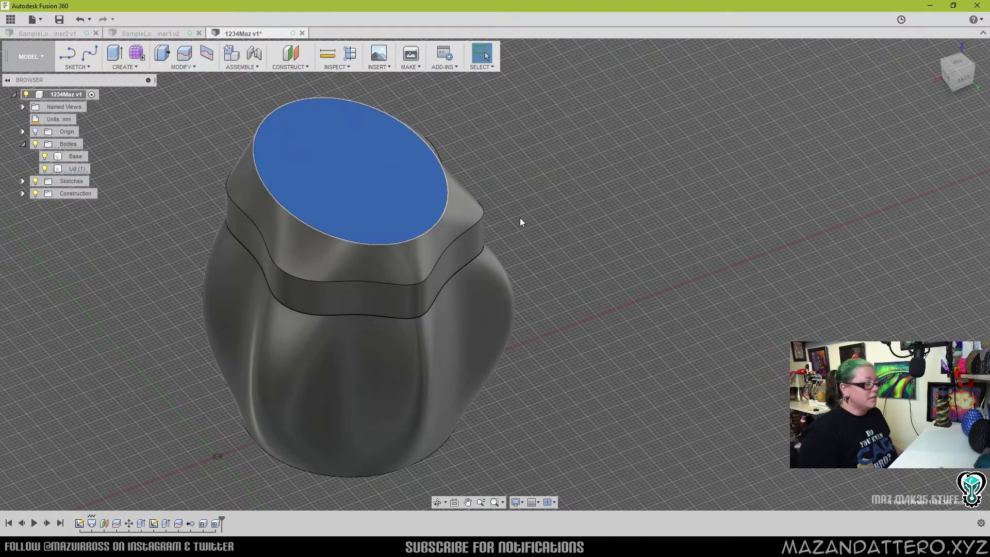
pyautogui.press('v')
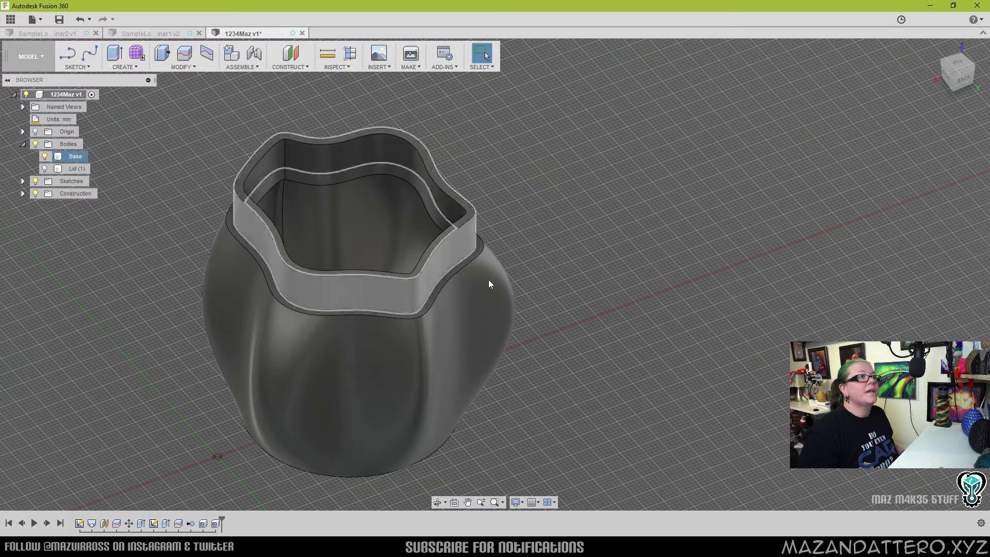
# Create a sketch on the top face of the Base's raised rim
pyautogui.scroll(6, 453, 278)
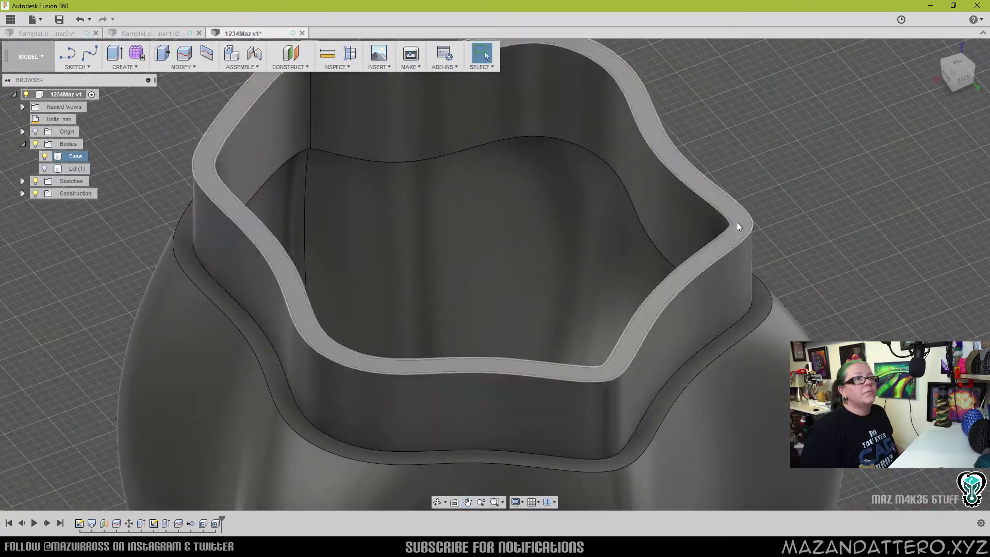
pyautogui.click(742, 226)
pyautogui.rightClick(744, 227)
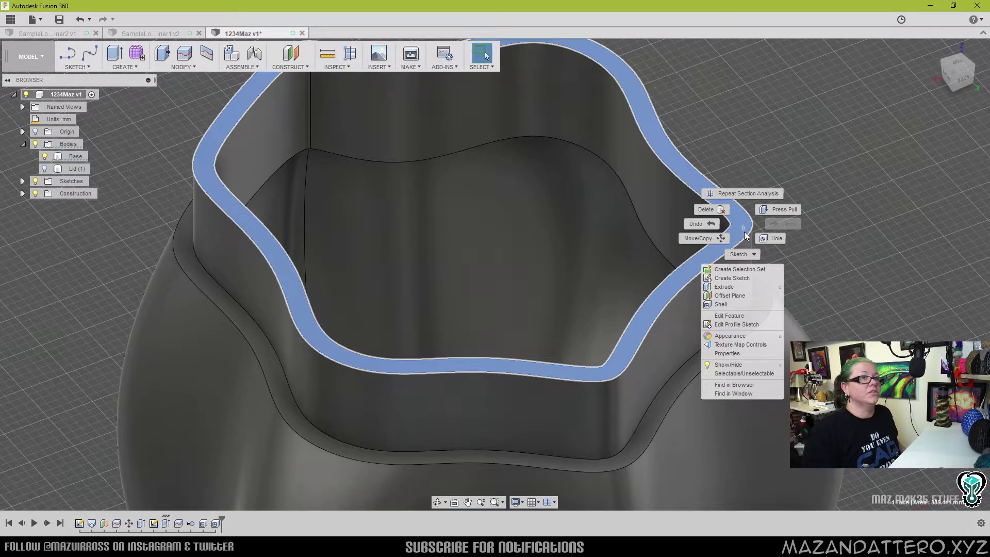
pyautogui.click(723, 278)
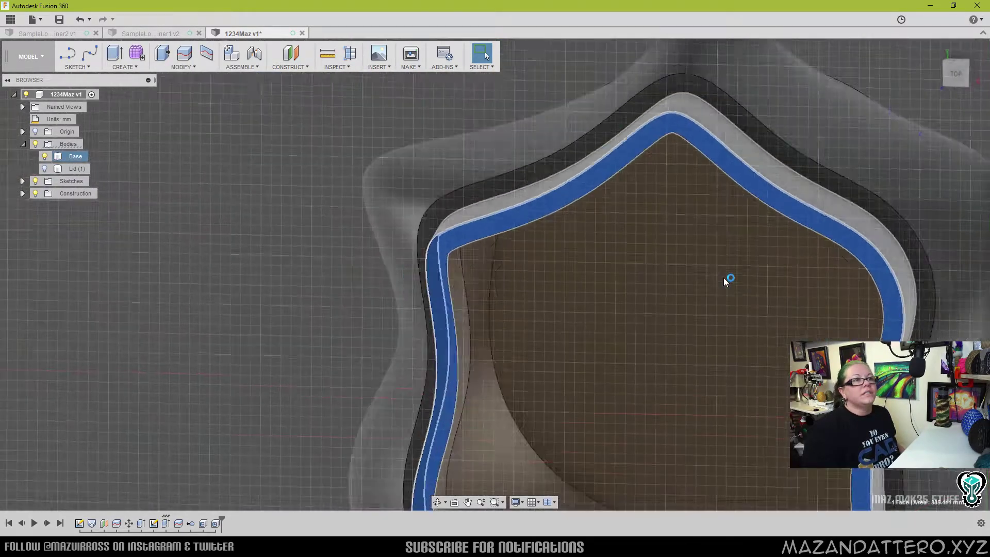
pyautogui.scroll(-5, 718, 289)
pyautogui.moveTo(617, 238); pyautogui.dragTo(406, 212, button='middle')
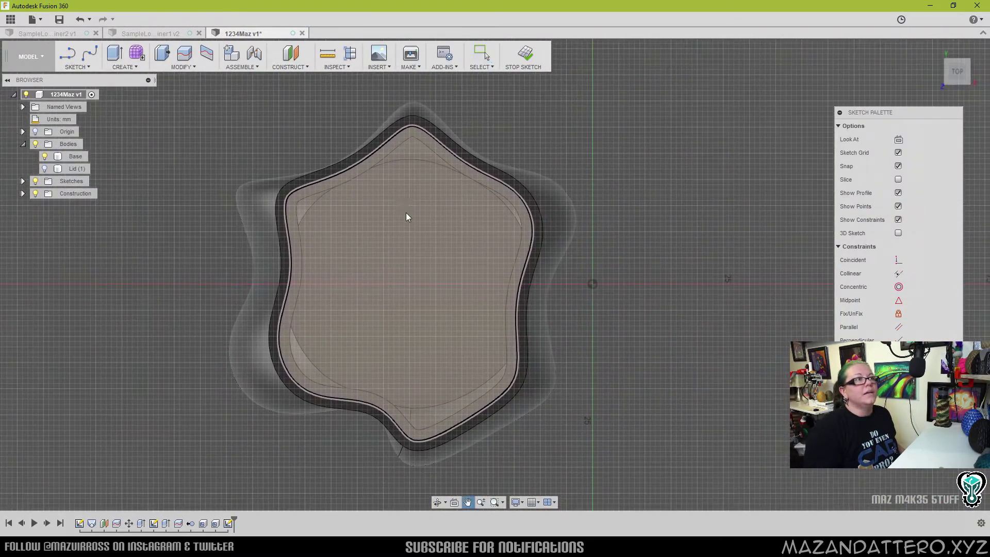
pyautogui.scroll(2, 437, 217)
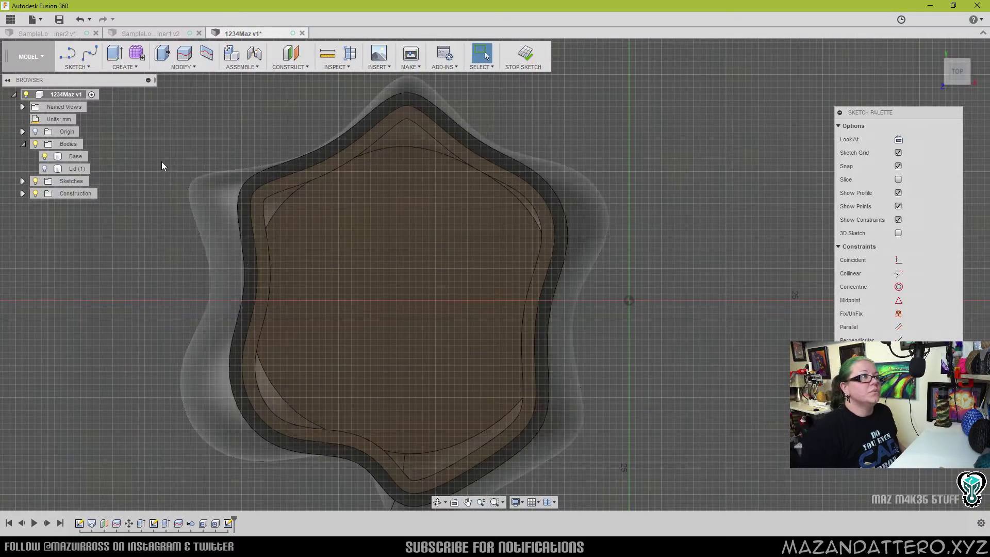
# Offset the rim's outer edge inward by 0.4 mm with an offset position of -0.4 mm
pyautogui.click(75, 67)
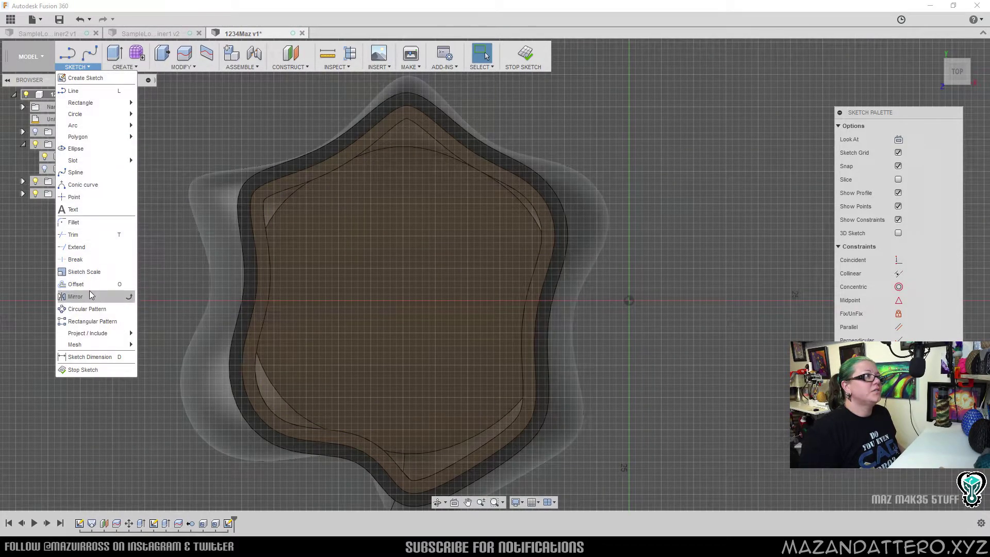
pyautogui.click(76, 284)
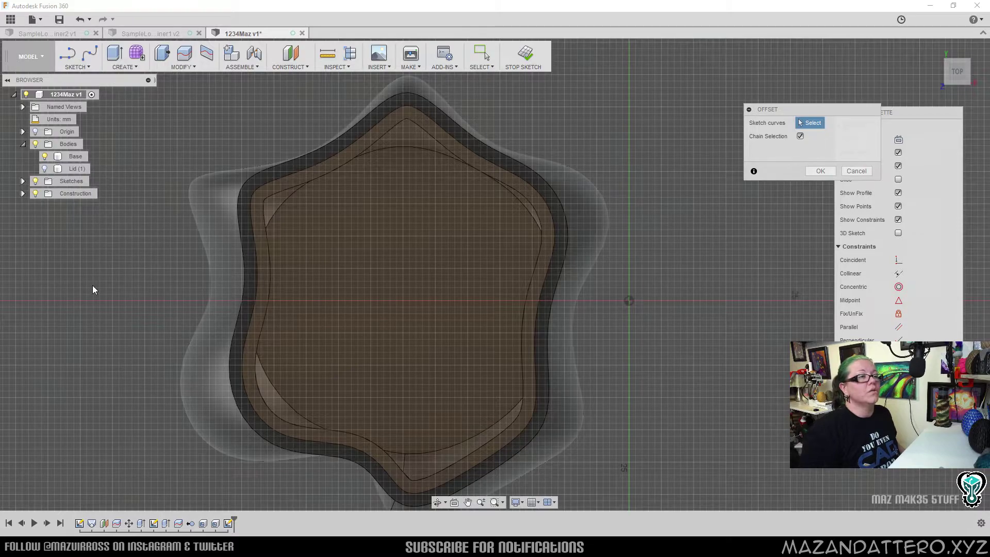
pyautogui.scroll(5, 556, 231)
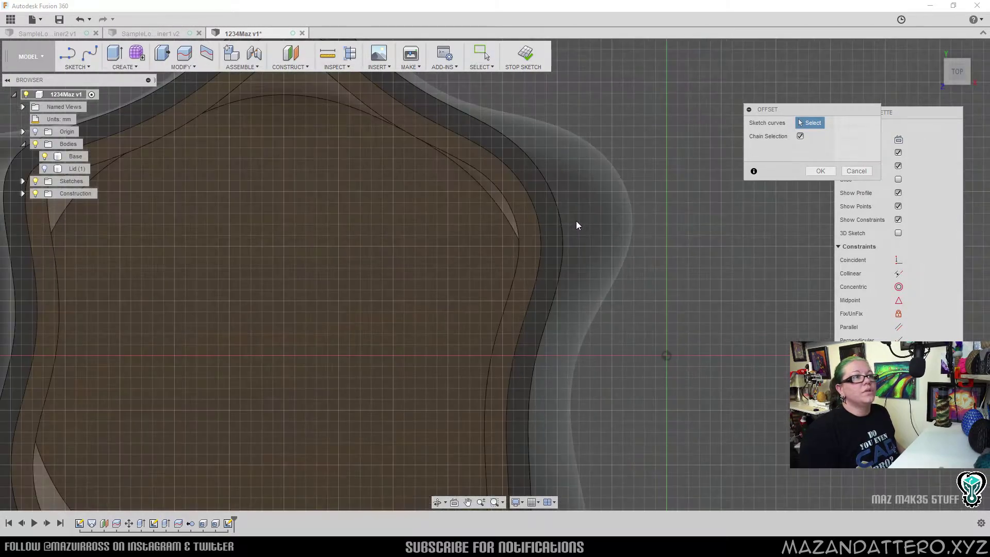
pyautogui.moveTo(540, 220); pyautogui.dragTo(521, 218, button='middle')
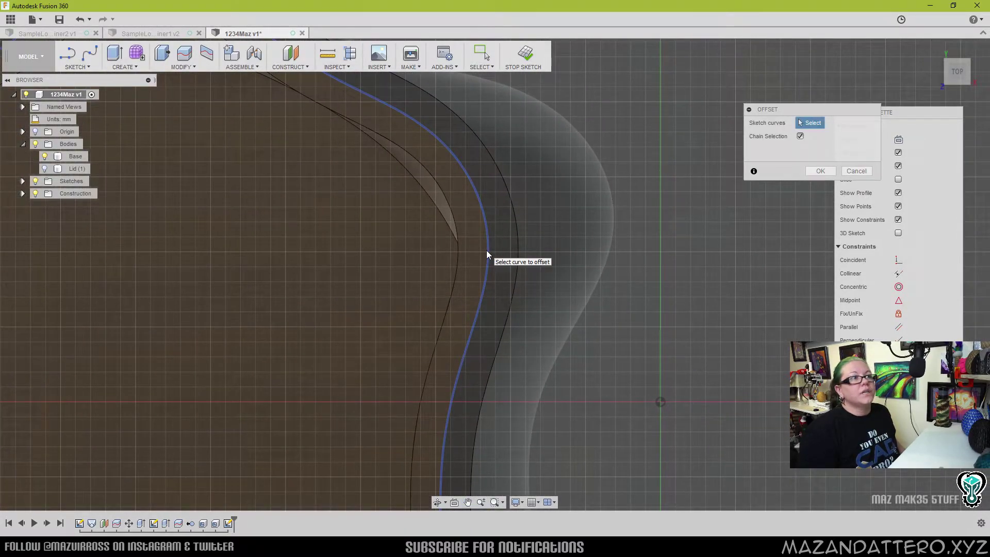
pyautogui.click(487, 250)
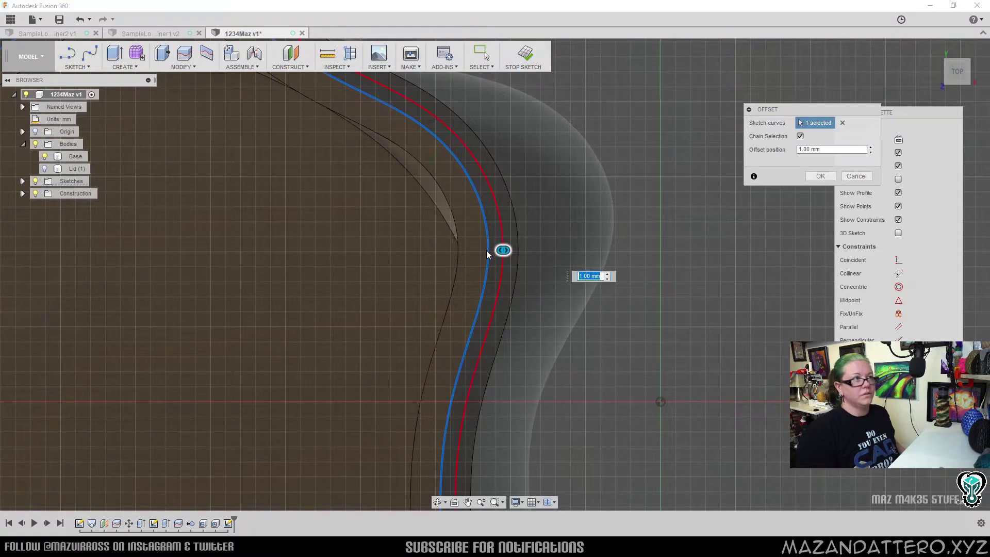
pyautogui.write('-.4')
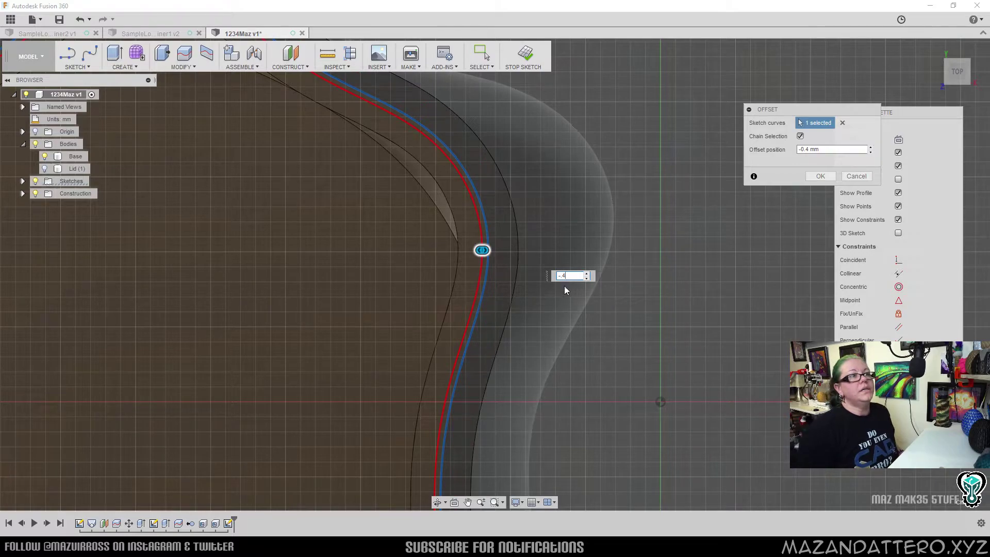
pyautogui.click(819, 177)
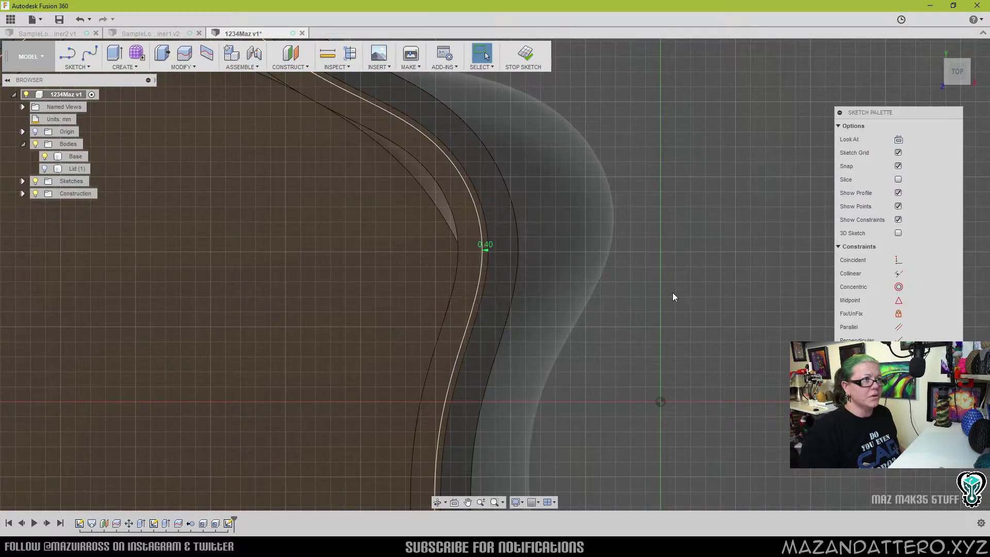
# Try to select the narrow profile between the offset curve and the rim's outer edge
pyautogui.scroll(5, 501, 247)
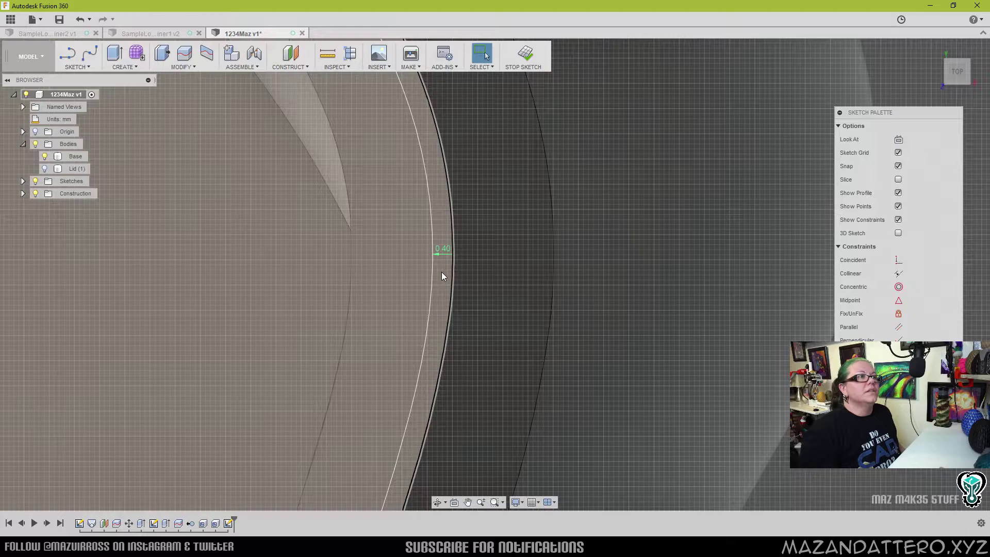
pyautogui.click(443, 268)
pyautogui.scroll(-5, 443, 268)
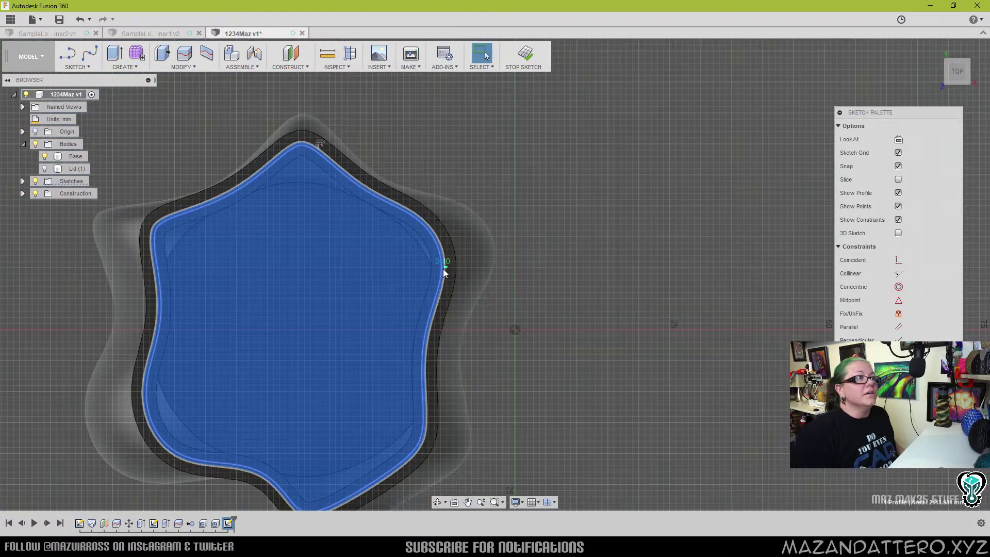
pyautogui.scroll(-2, 444, 272)
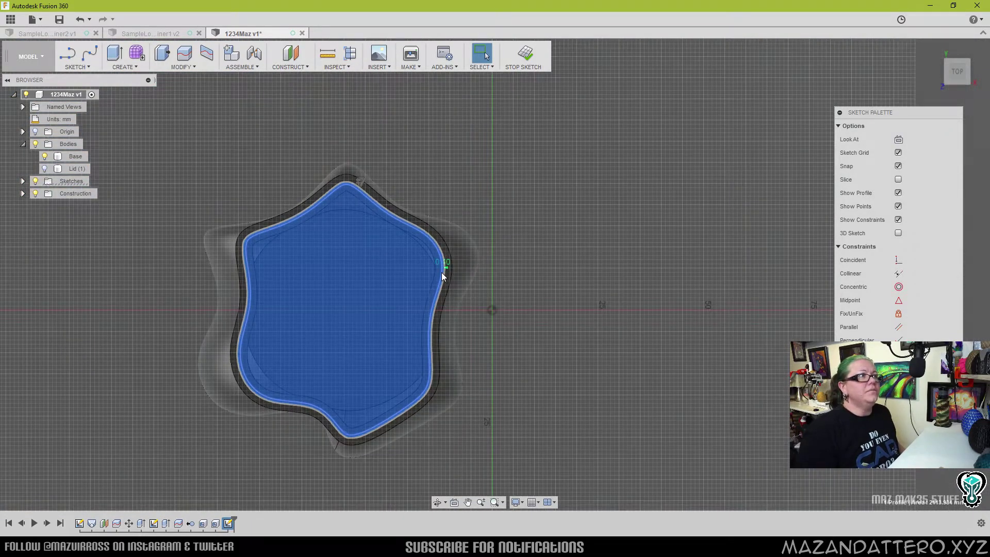
# Close the tiny gap in the offset curve by drawing a short line between its open ends
pyautogui.click(341, 386)
pyautogui.scroll(5, 338, 430)
pyautogui.scroll(10, 361, 441)
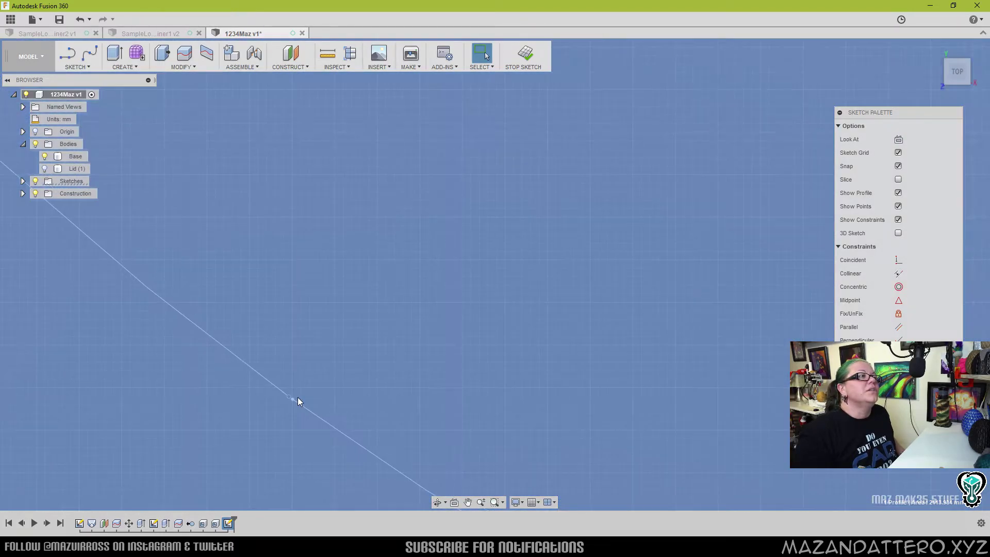
pyautogui.moveTo(297, 398); pyautogui.dragTo(236, 369)
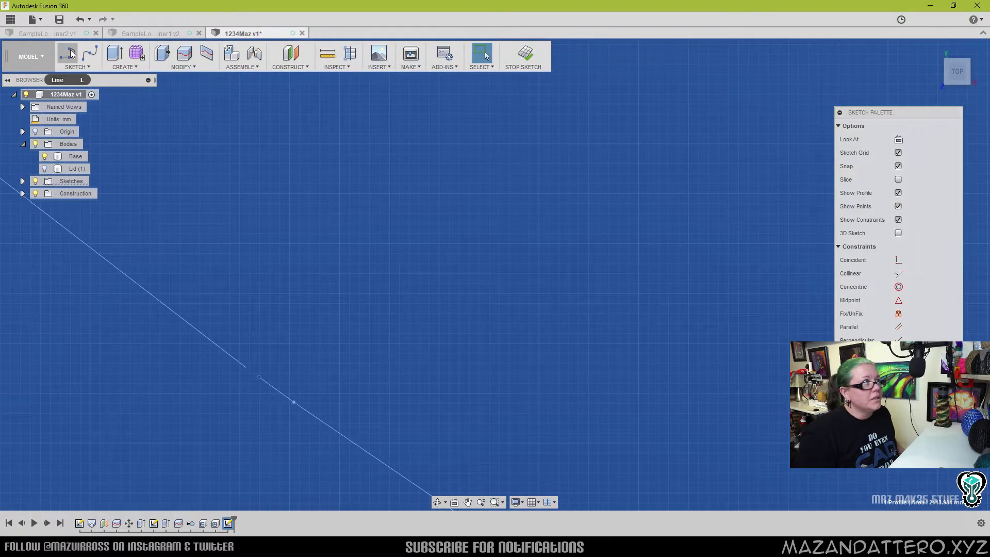
pyautogui.click(69, 54)
pyautogui.click(258, 377)
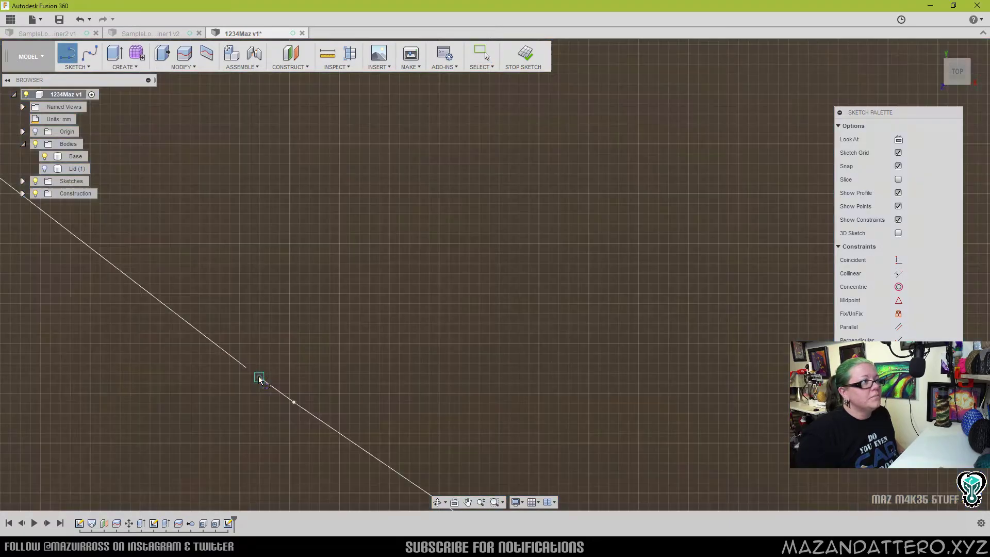
pyautogui.click(232, 355)
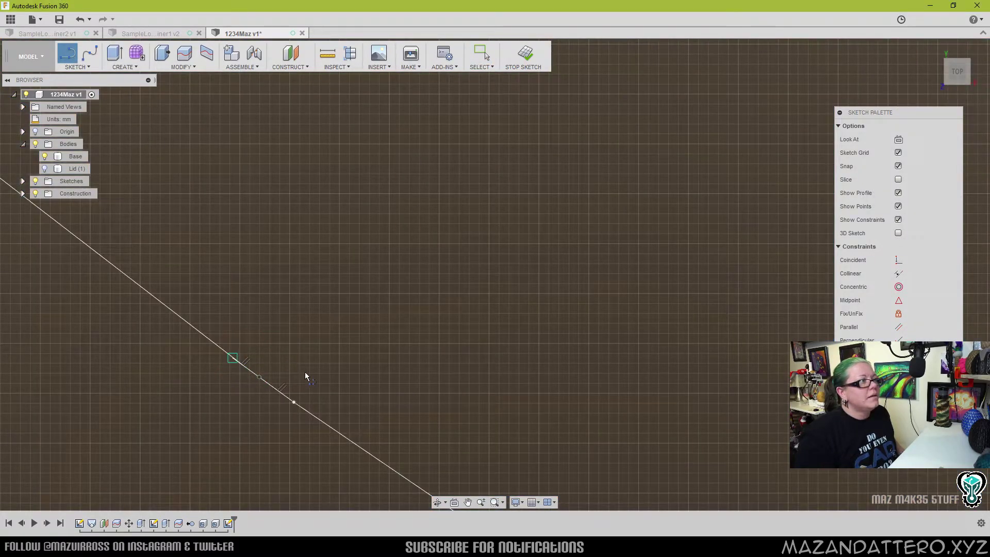
pyautogui.rightClick(344, 372)
pyautogui.press('Escape')
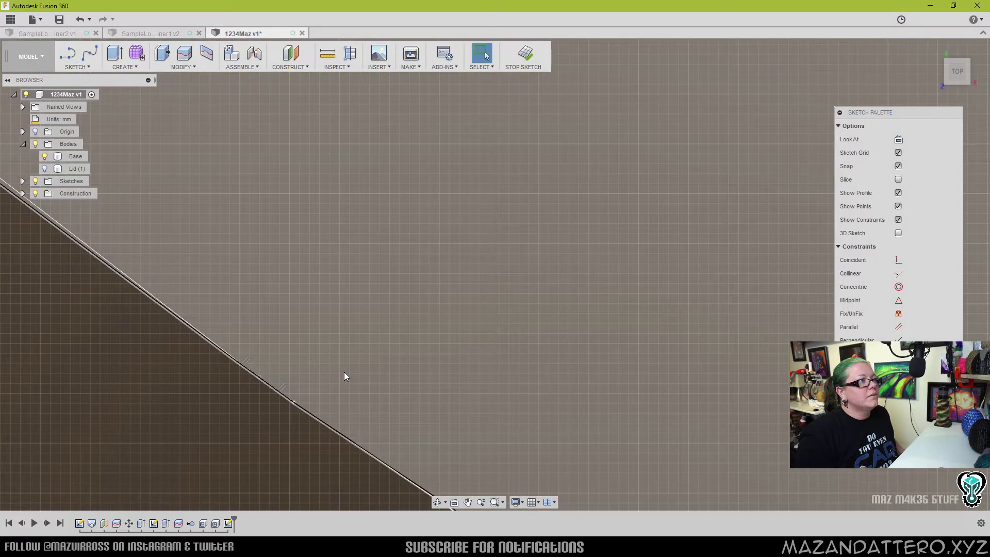
# Select the thin closed ring profile between the offset curve and the rim's outer edge
pyautogui.scroll(-8, 528, 343)
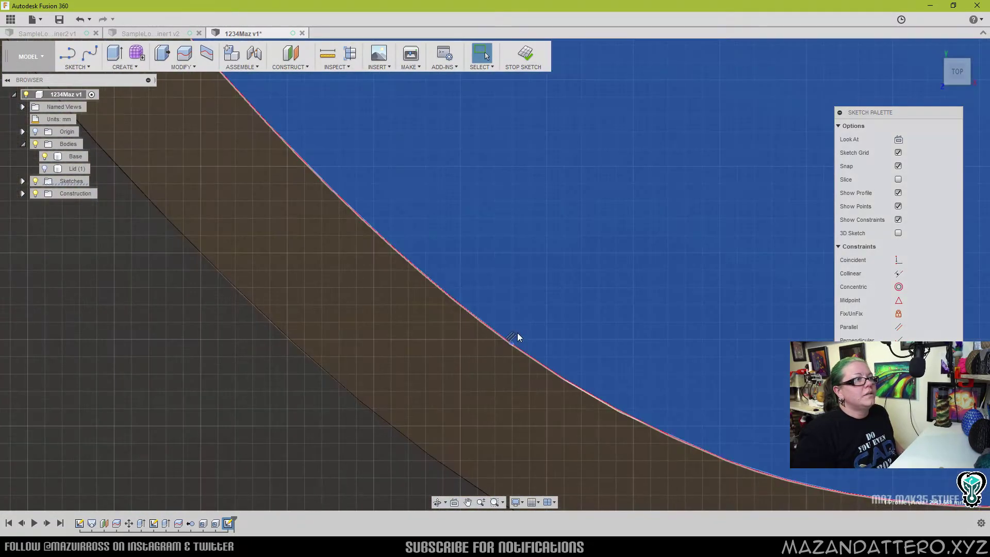
pyautogui.scroll(-2, 526, 332)
pyautogui.scroll(8, 540, 334)
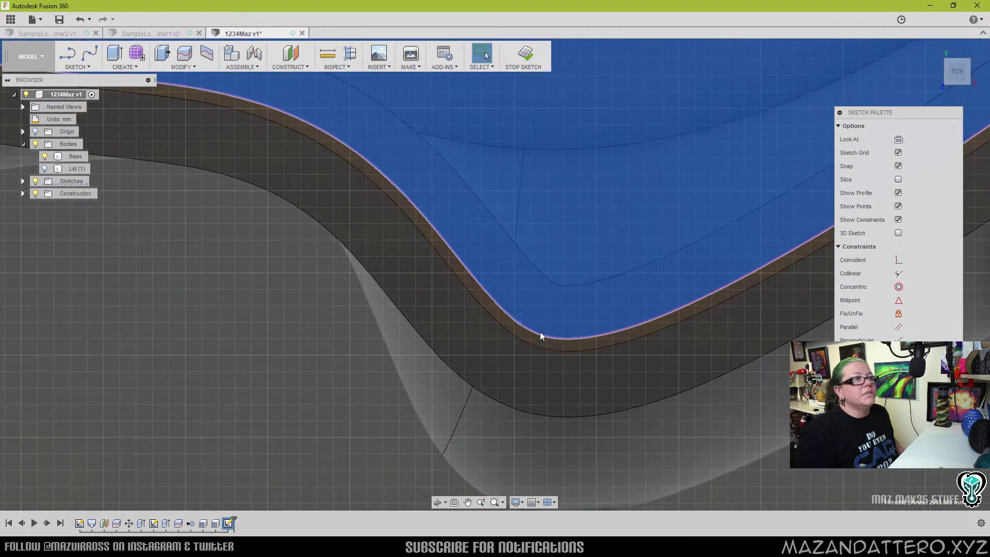
pyautogui.scroll(-3, 556, 351)
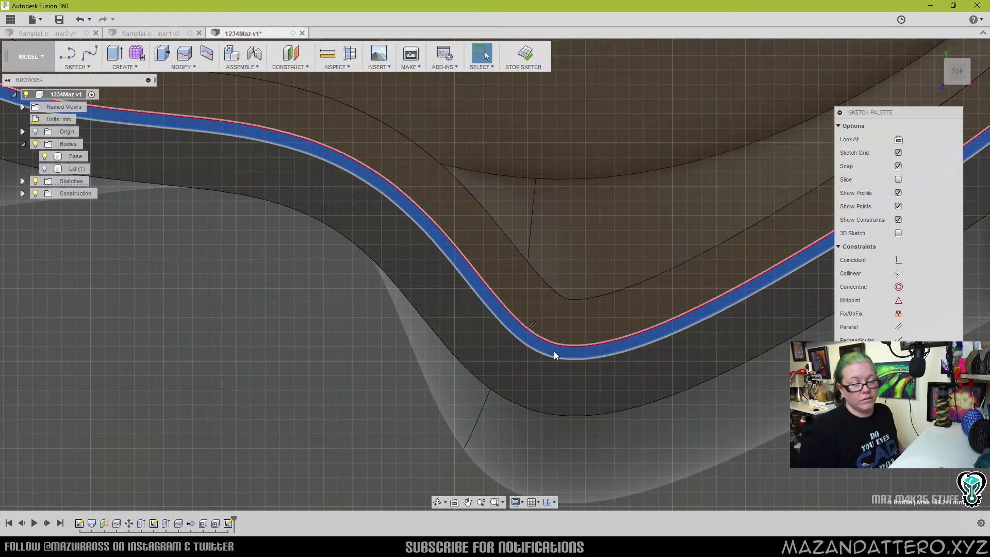
pyautogui.scroll(-8, 554, 356)
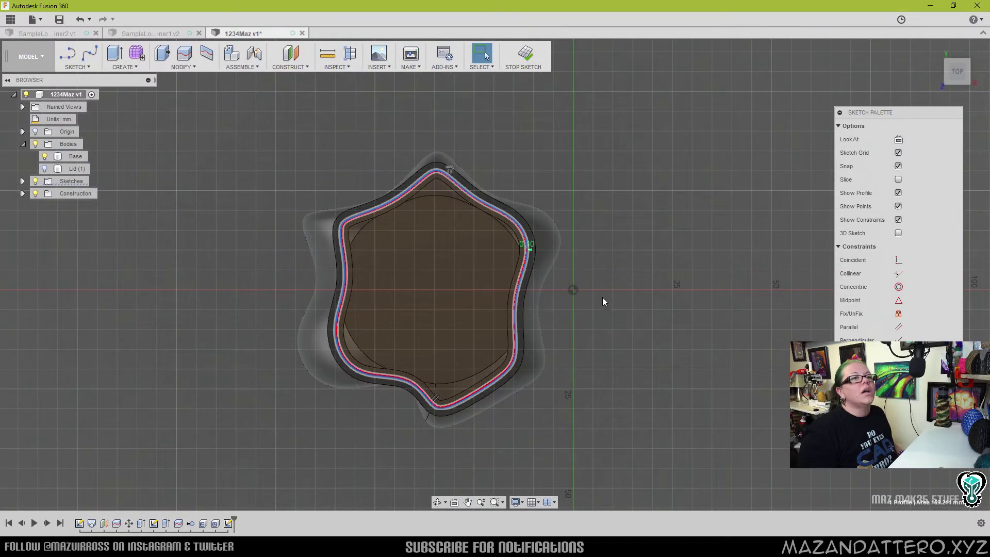
# Extrude the thin 0.4 mm ring profile by -10 mm as a cut to trim the outside of the base's rim
pyautogui.scroll(10, 588, 300)
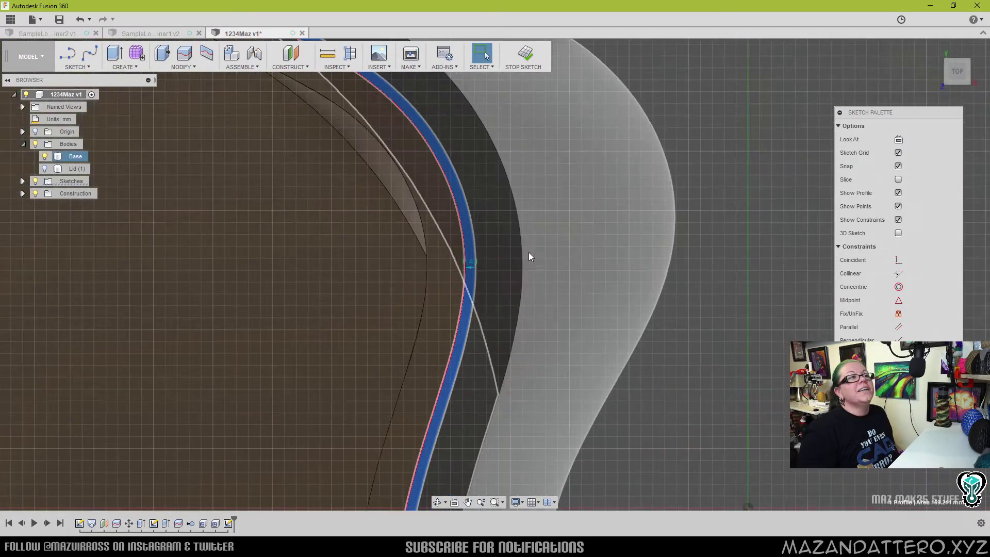
pyautogui.scroll(-1, 489, 320)
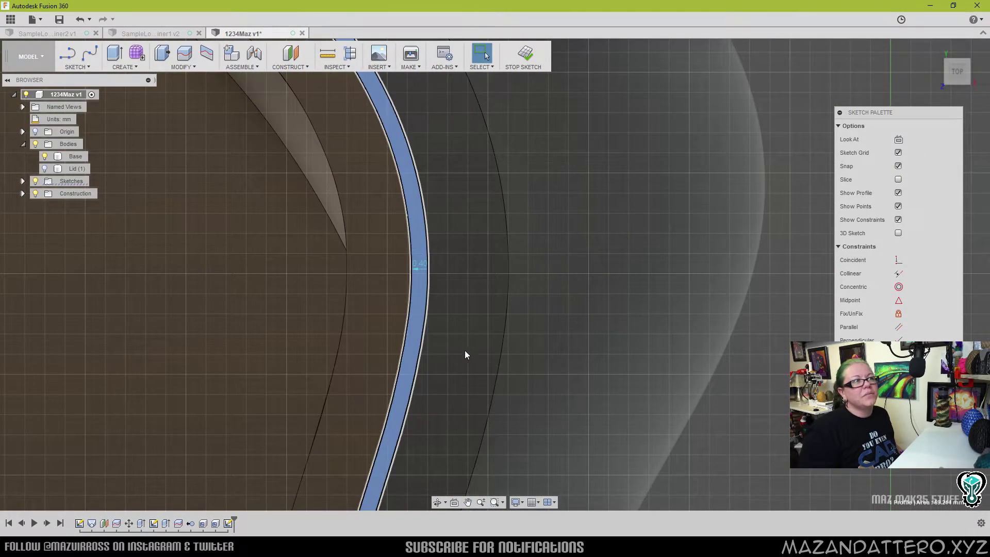
pyautogui.keyDown('shift'); pyautogui.moveTo(480, 338); pyautogui.dragTo(435, 158, button='middle'); pyautogui.keyUp('shift')
pyautogui.click(436, 159)
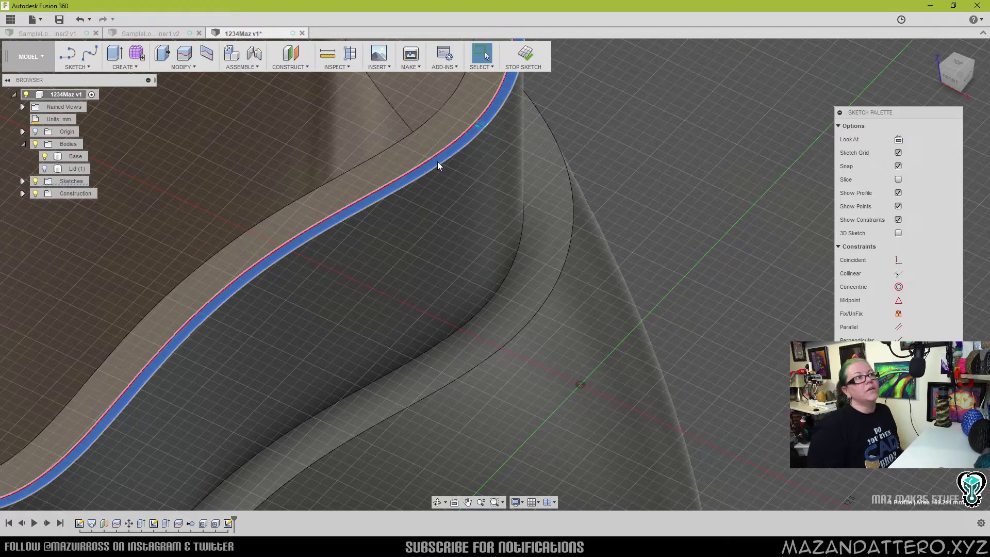
pyautogui.rightClick(621, 119)
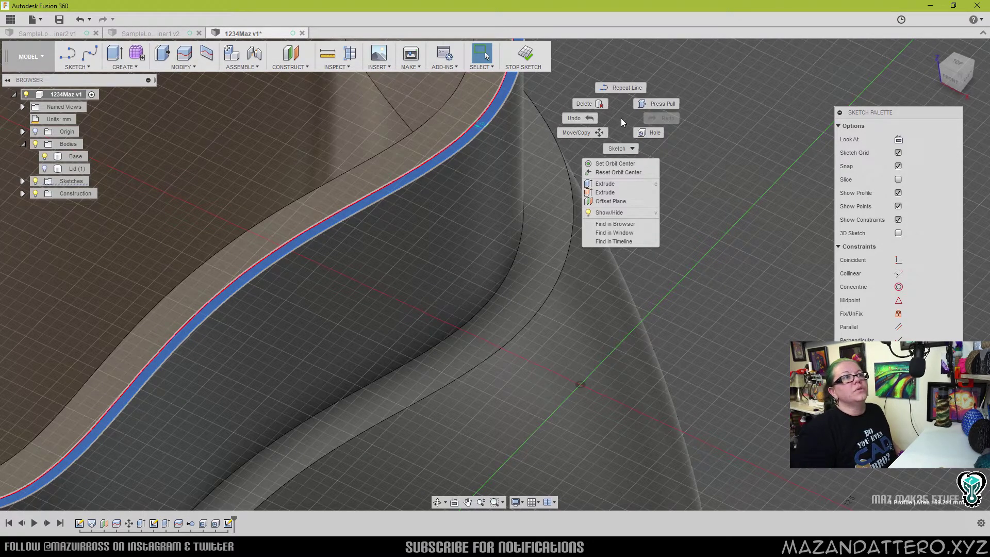
pyautogui.click(621, 184)
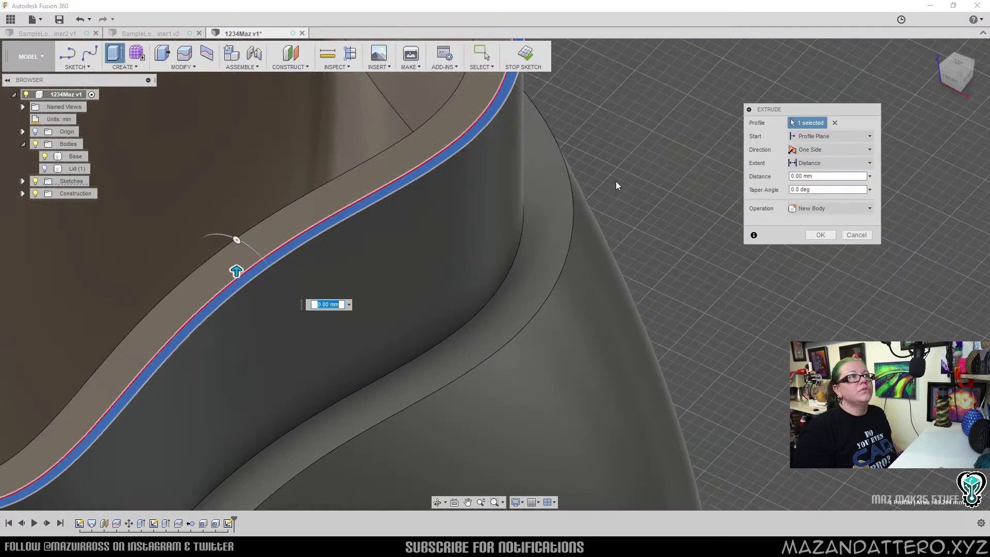
pyautogui.moveTo(236, 268); pyautogui.dragTo(256, 342)
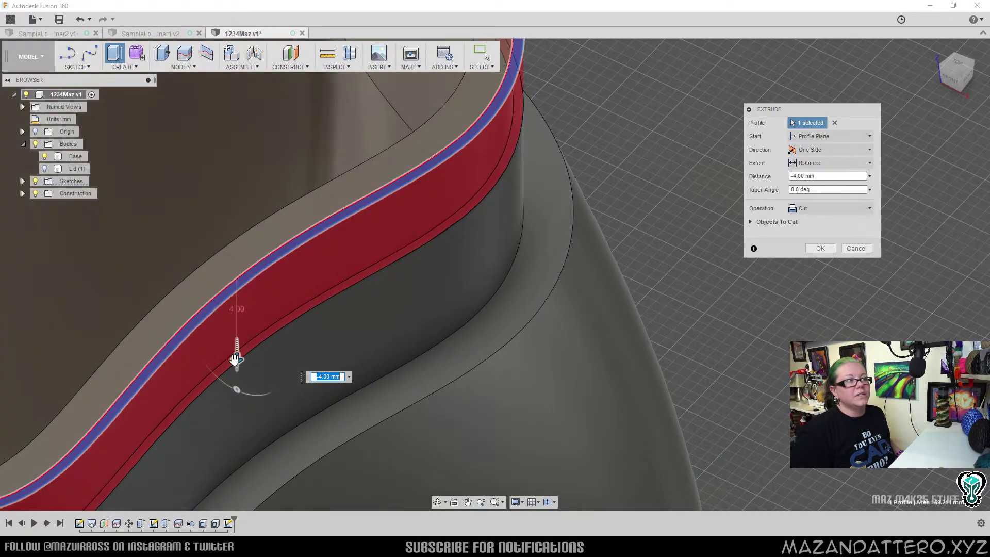
pyautogui.moveTo(238, 361); pyautogui.dragTo(243, 349)
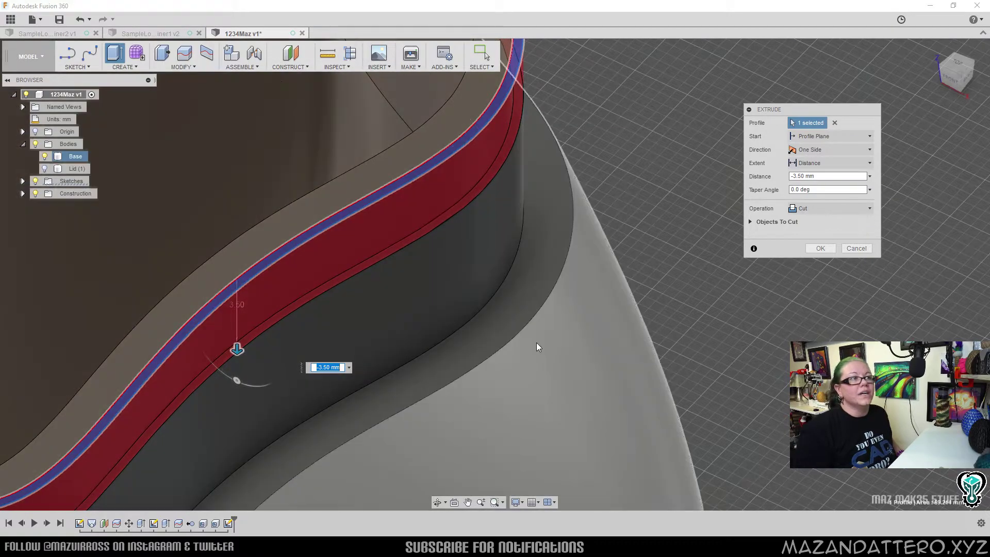
pyautogui.write('-10')
pyautogui.press('Return')
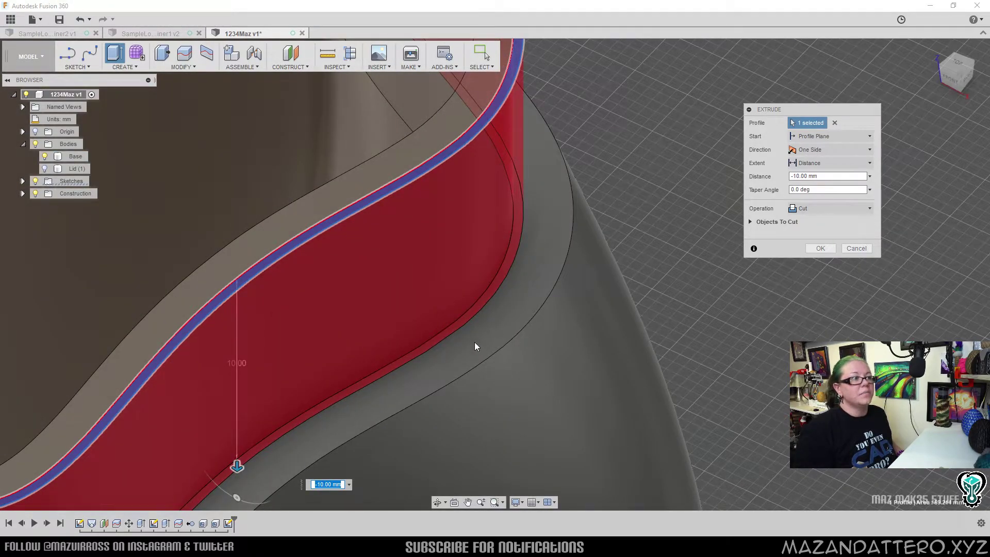
pyautogui.click(820, 250)
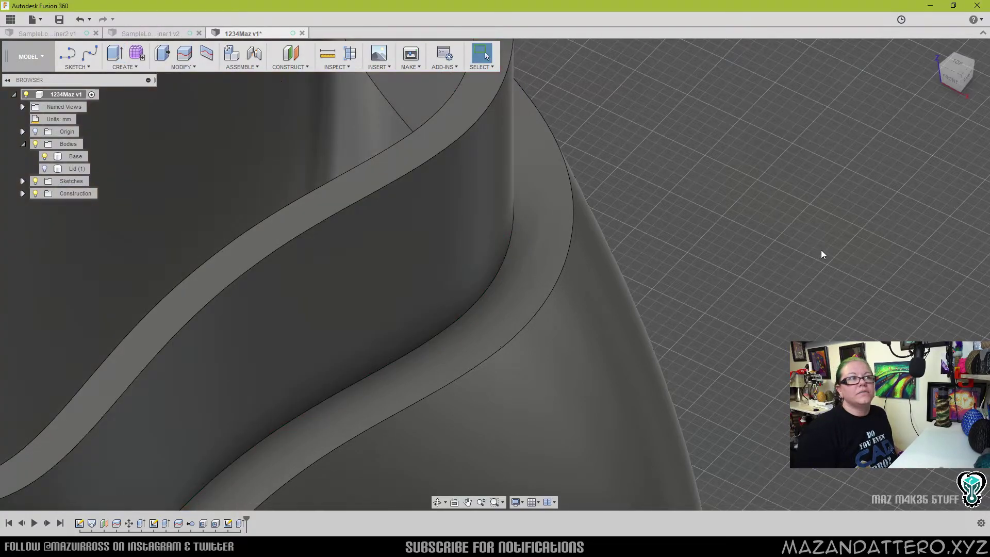
# Show the lid body and start a section analysis from its flat top face at a distance of -10 mm
pyautogui.scroll(-10, 371, 296)
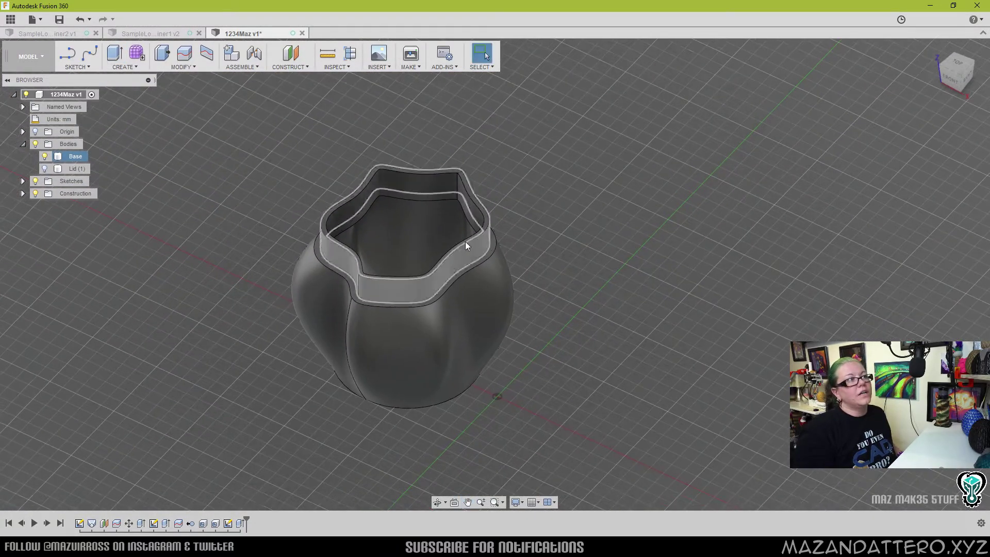
pyautogui.click(44, 169)
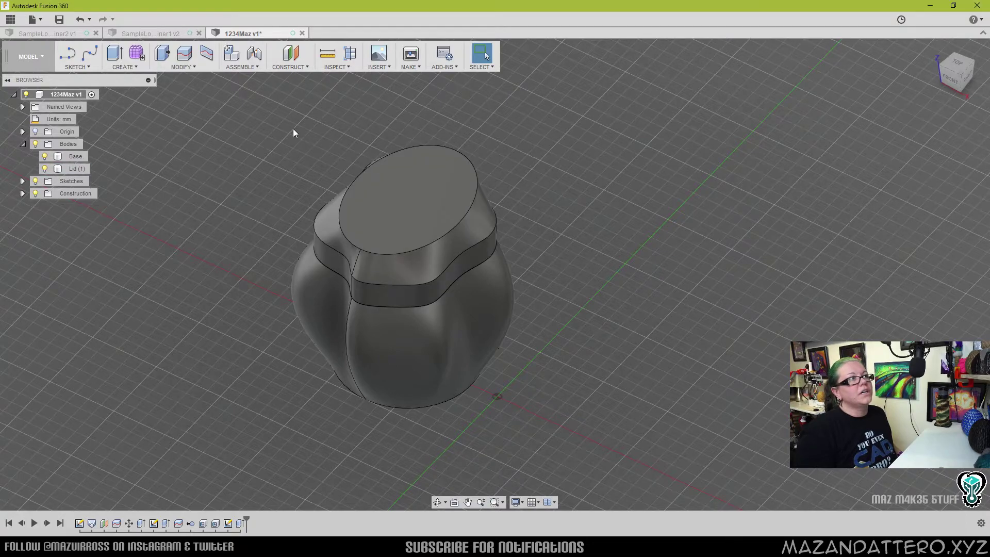
pyautogui.click(350, 53)
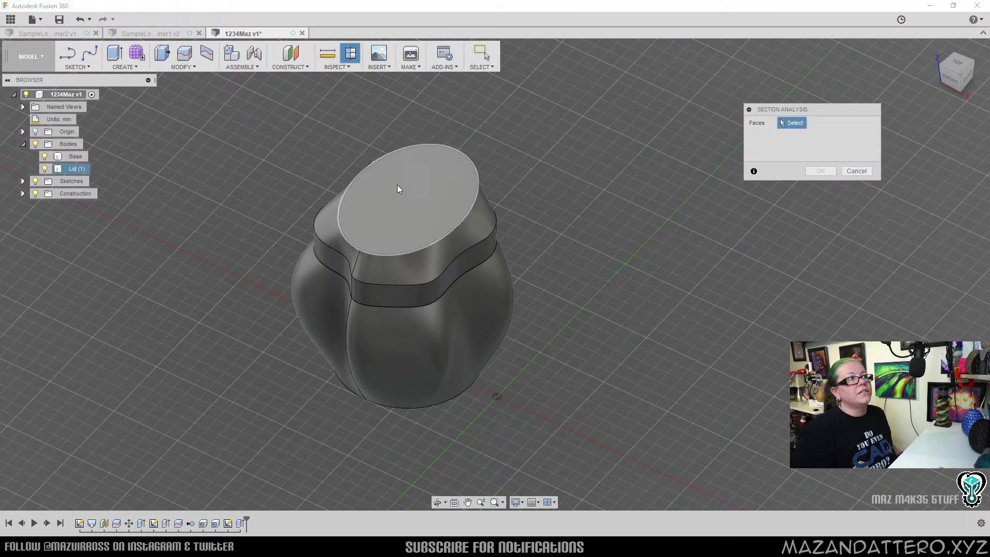
pyautogui.click(434, 158)
pyautogui.moveTo(440, 141); pyautogui.dragTo(441, 164)
pyautogui.scroll(10, 306, 254)
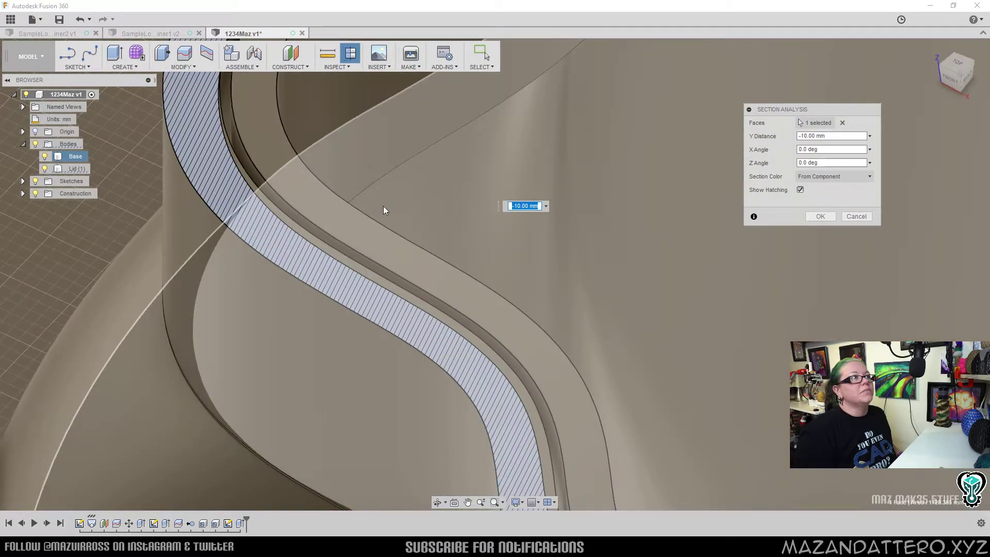
# Move the section plane to -12 mm, examine the clearance between the rim and the lid, and discard the section analysis
pyautogui.scroll(-5, 408, 270)
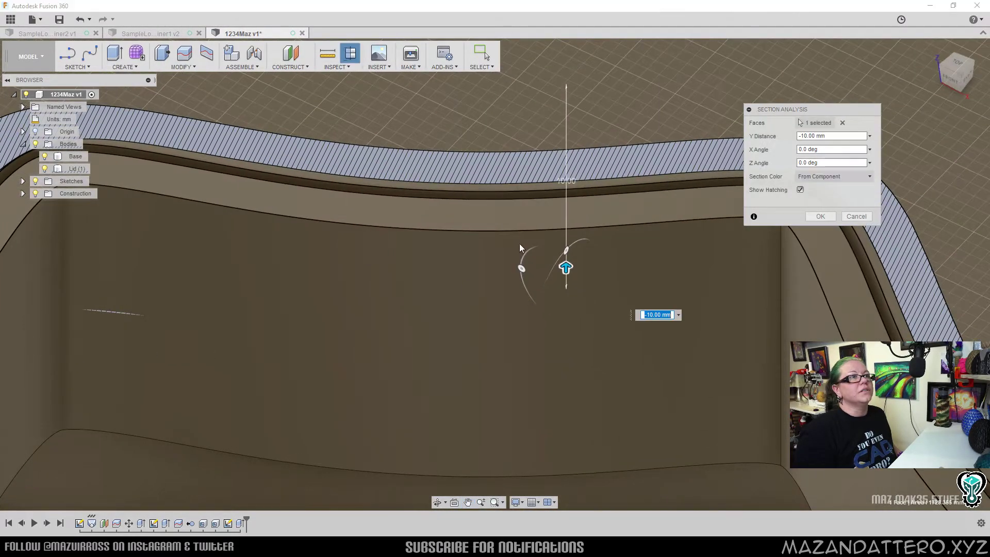
pyautogui.moveTo(568, 269); pyautogui.dragTo(565, 308)
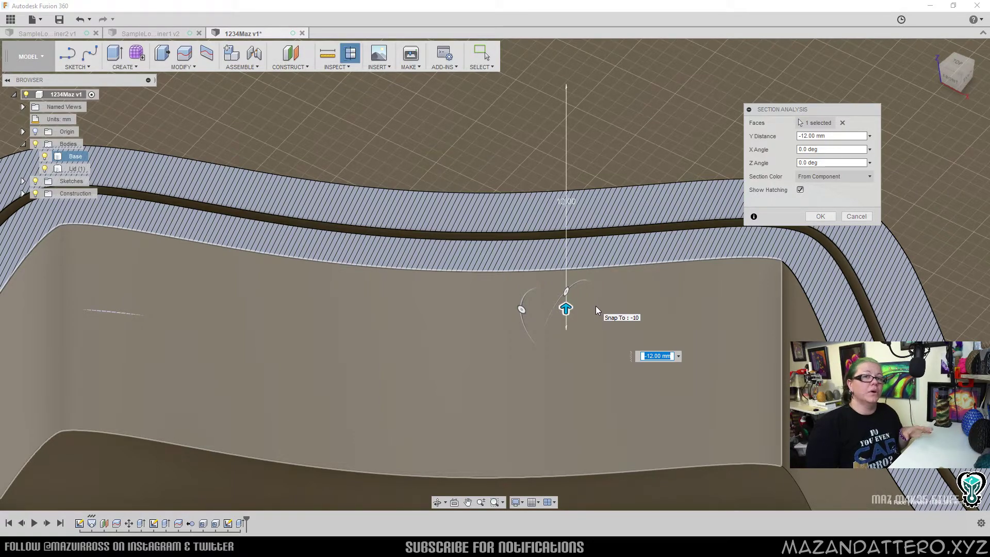
pyautogui.click(577, 261)
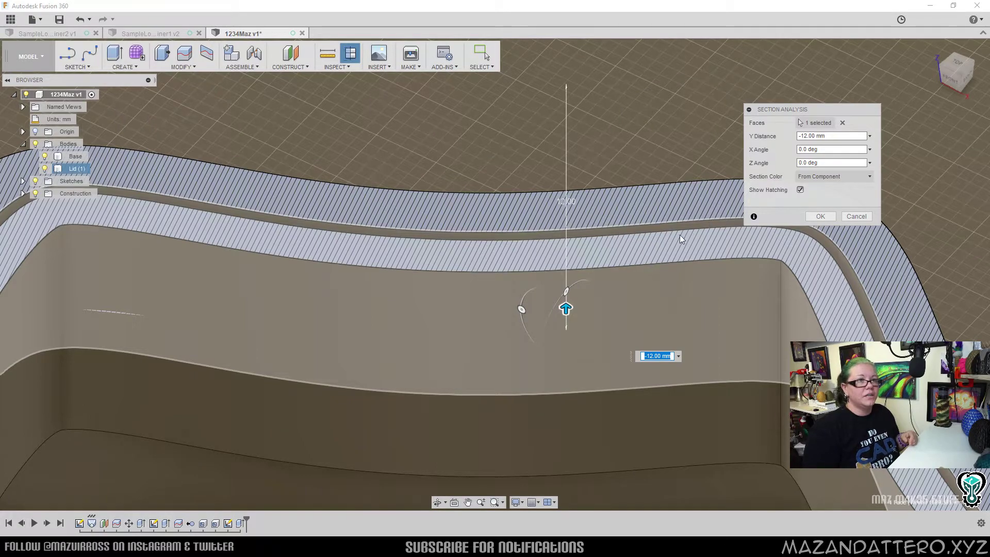
pyautogui.click(637, 257)
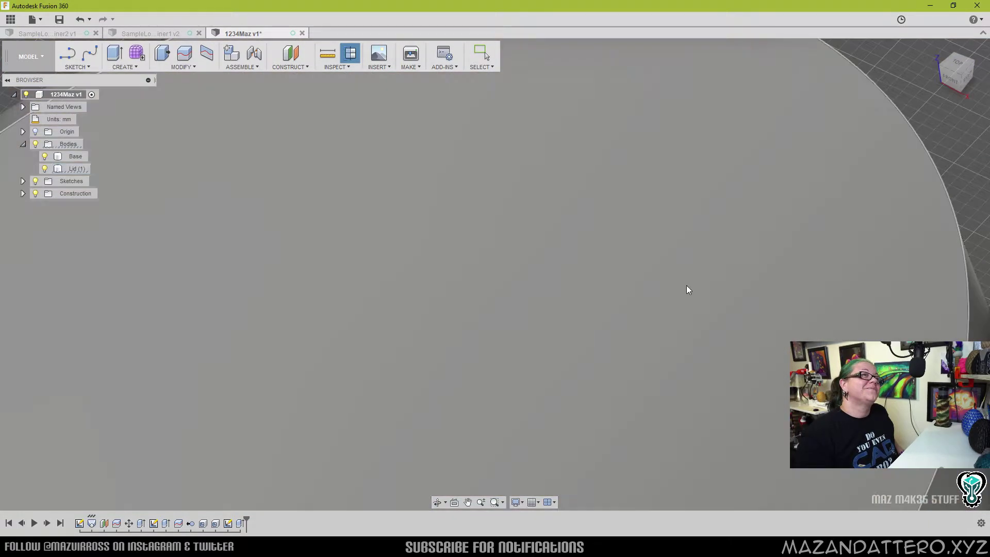
pyautogui.scroll(-5, 465, 293)
pyautogui.scroll(-5, 465, 287)
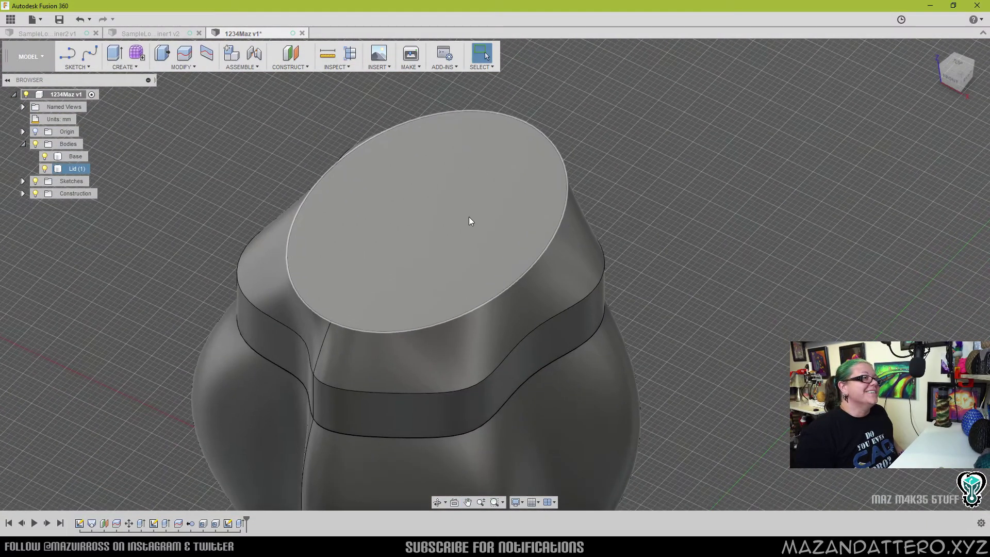
# Create a new sketch on the lid's flat elliptical top face
pyautogui.click(529, 255)
pyautogui.keyDown('shift'); pyautogui.moveTo(529, 255); pyautogui.dragTo(634, 259, button='middle'); pyautogui.keyUp('shift')
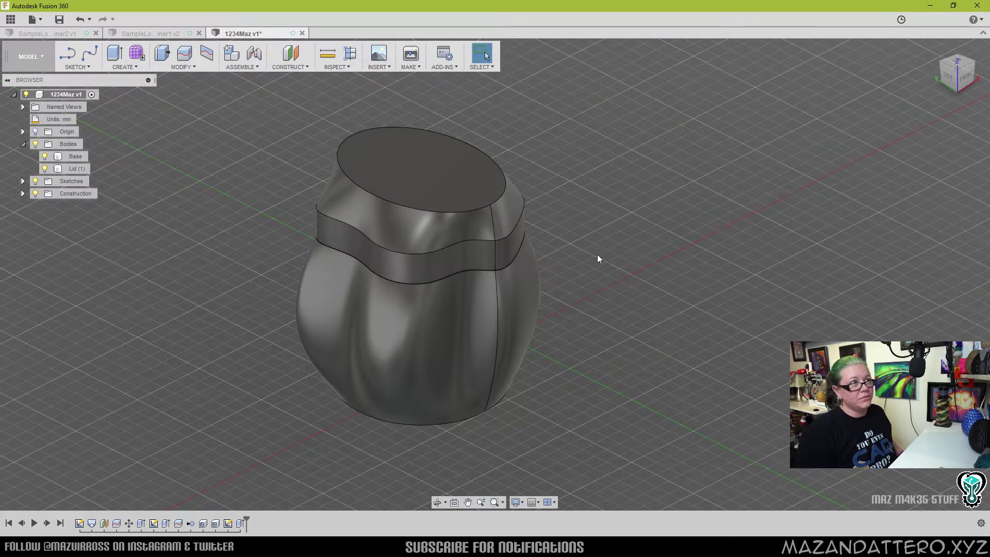
pyautogui.moveTo(580, 218); pyautogui.dragTo(546, 228, button='middle')
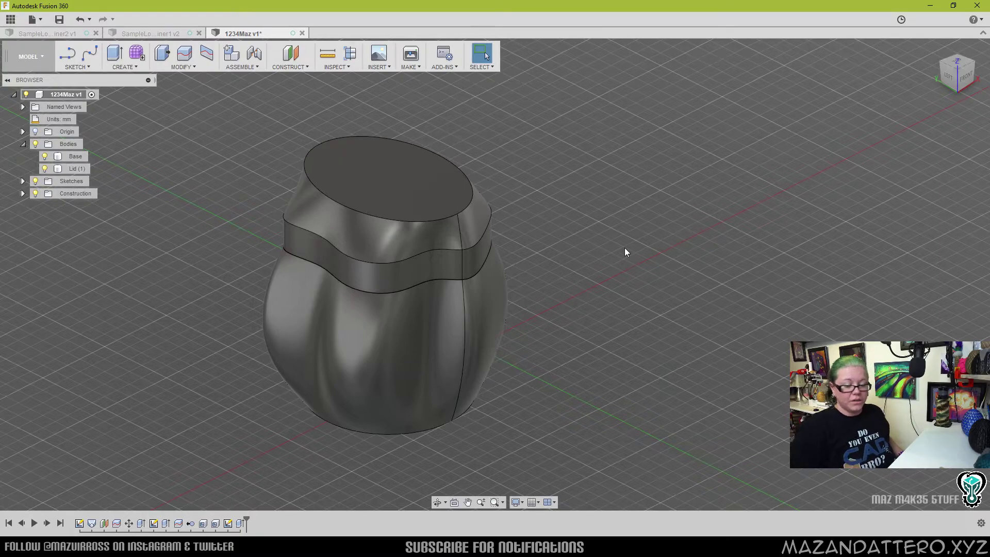
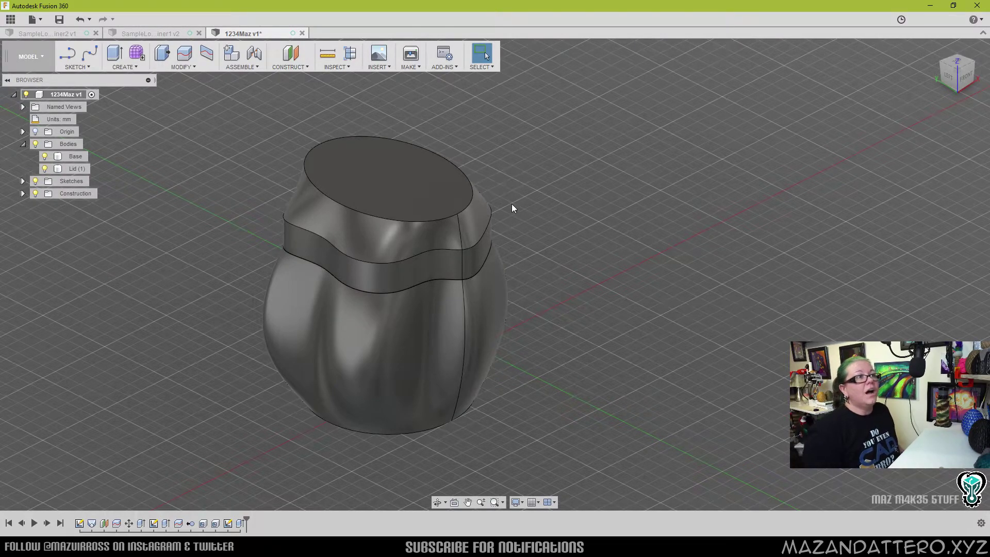
pyautogui.scroll(-2, 510, 204)
pyautogui.scroll(4, 407, 204)
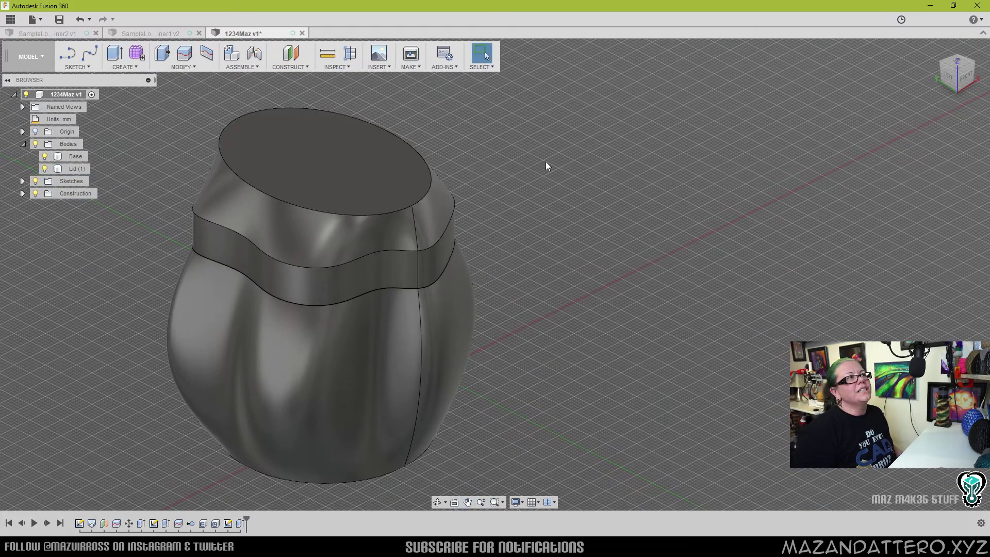
pyautogui.click(313, 163)
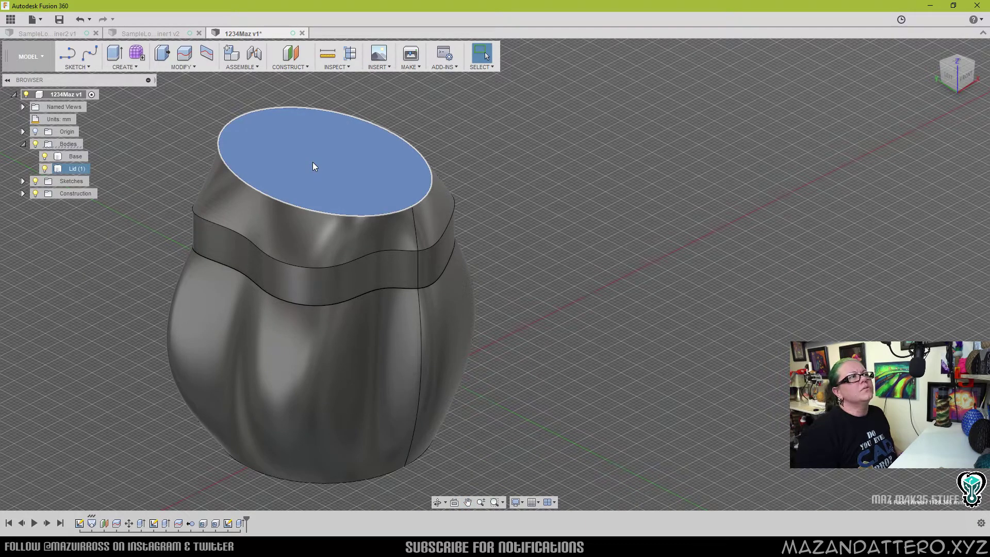
pyautogui.rightClick(344, 161)
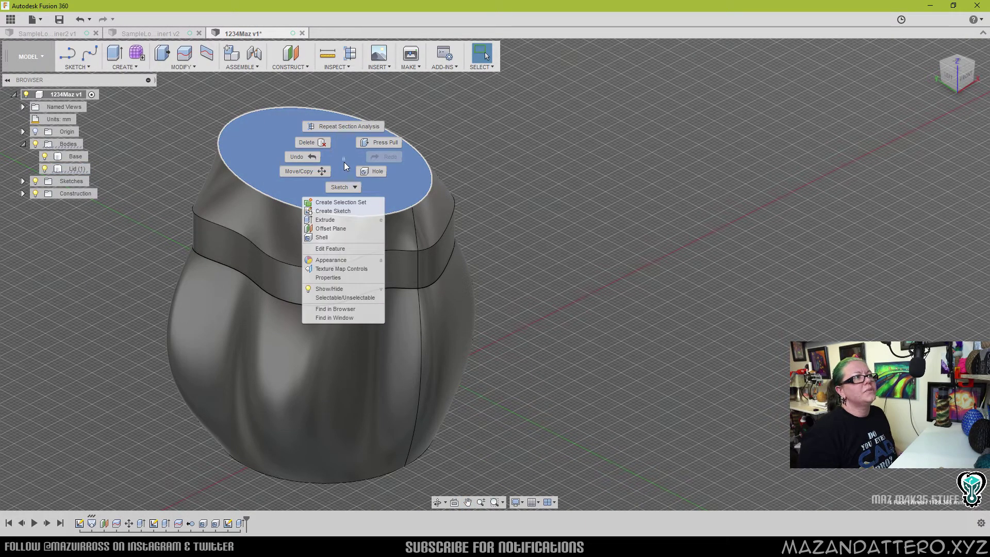
pyautogui.click(348, 213)
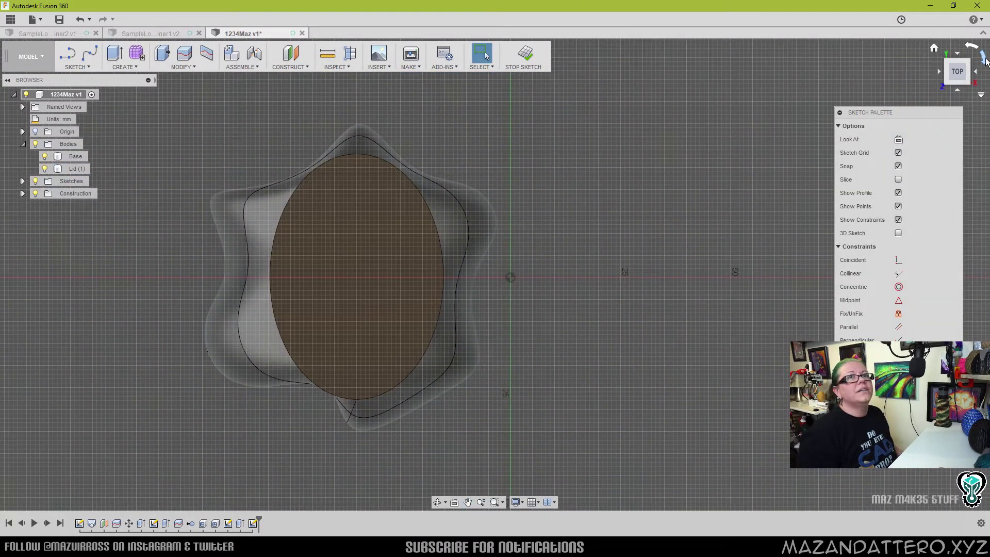
pyautogui.click(972, 50)
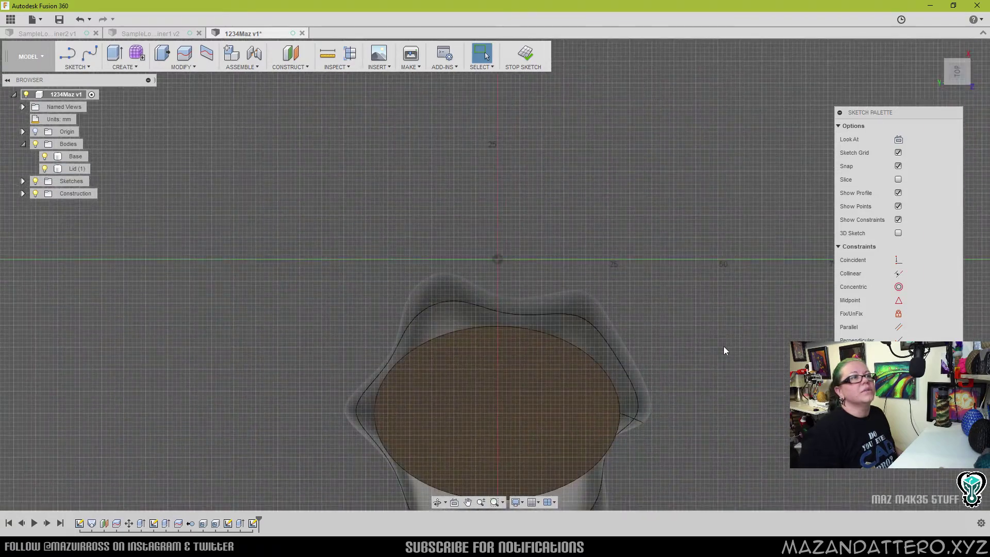
pyautogui.moveTo(720, 346); pyautogui.dragTo(625, 240, button='middle')
pyautogui.scroll(2, 527, 268)
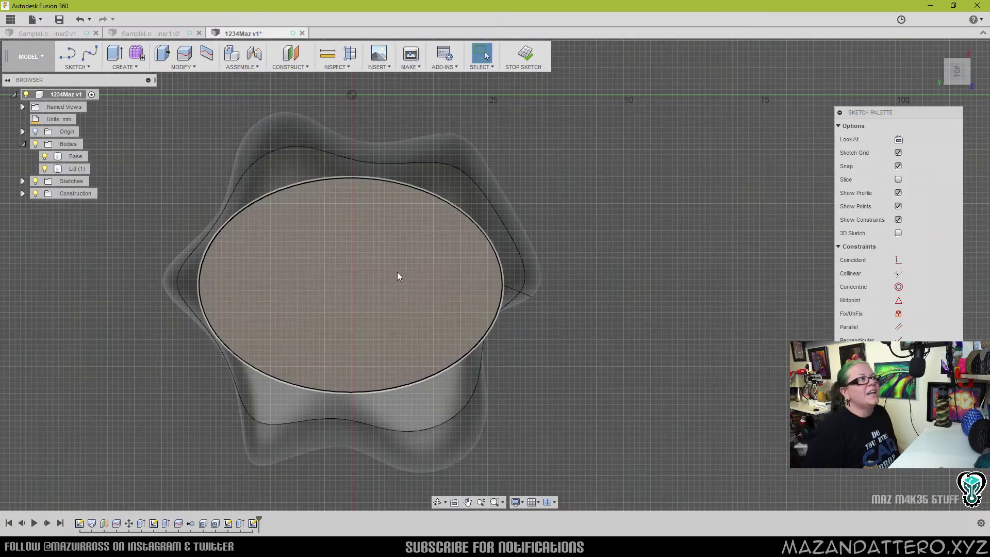
# Add the sketch text "Maz", 10 mm high, beside the container and set its angle to 90 degrees
pyautogui.click(80, 66)
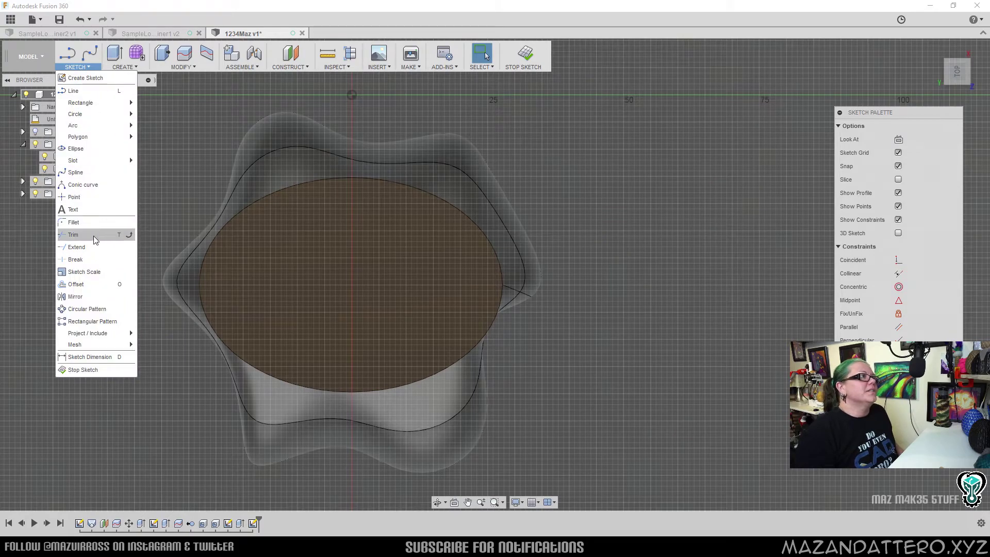
pyautogui.click(90, 210)
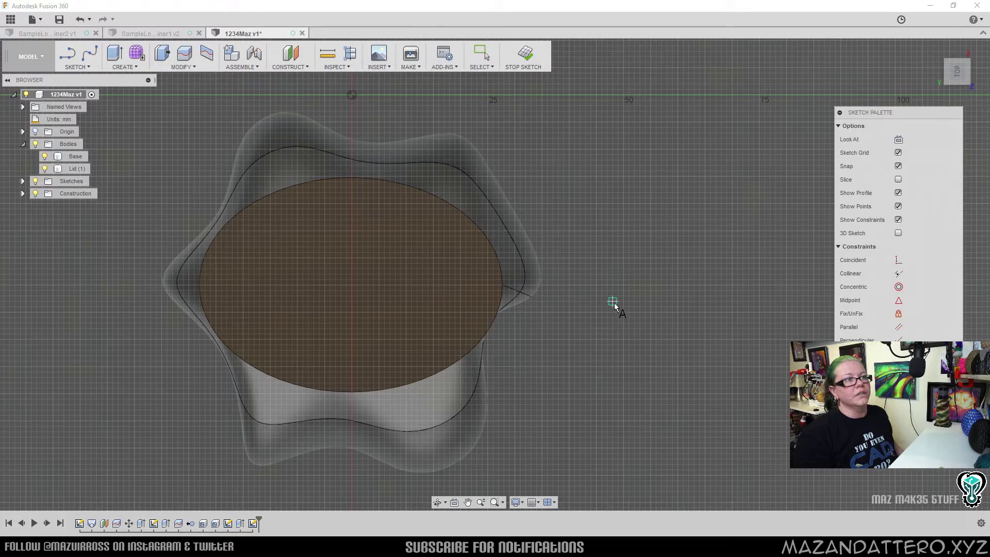
pyautogui.click(627, 310)
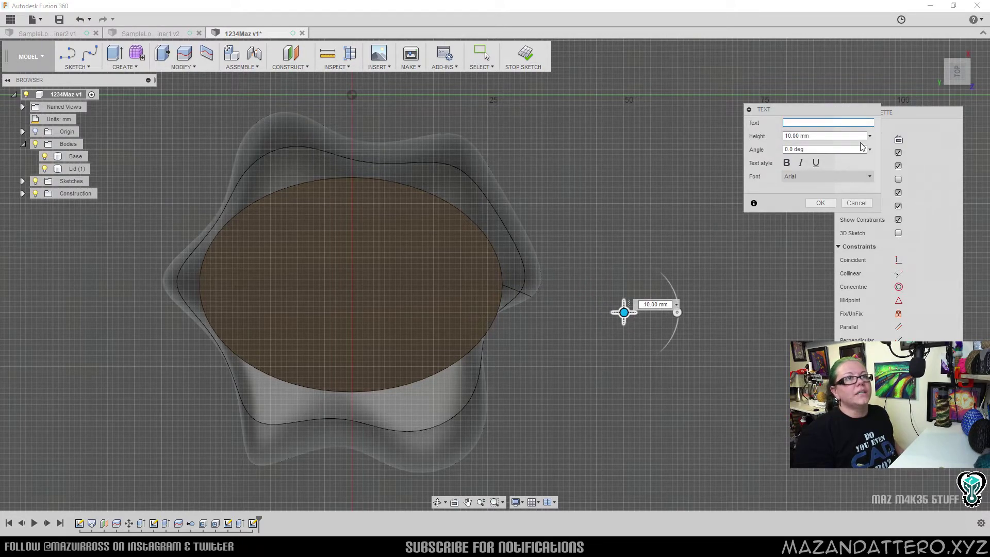
pyautogui.write('Maz')
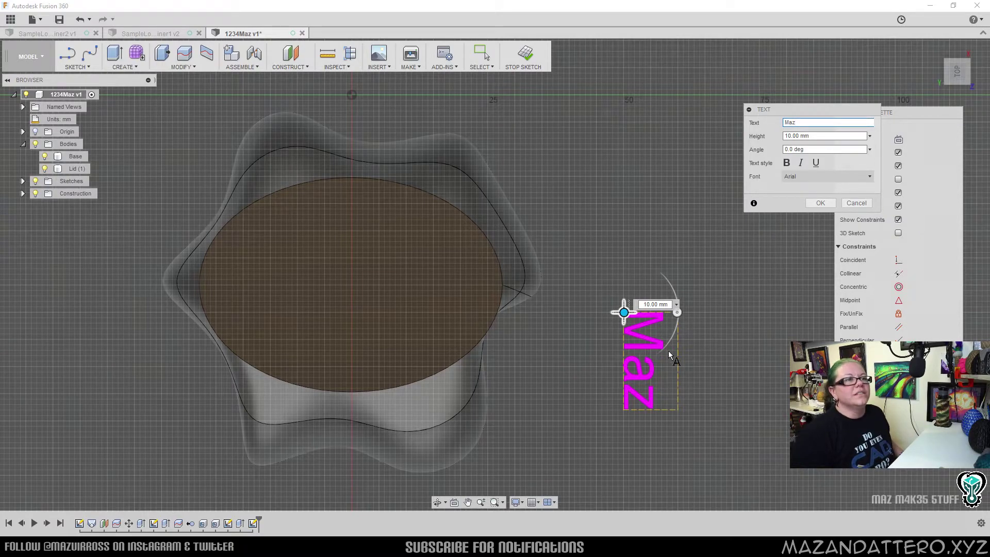
pyautogui.moveTo(677, 312); pyautogui.dragTo(627, 256)
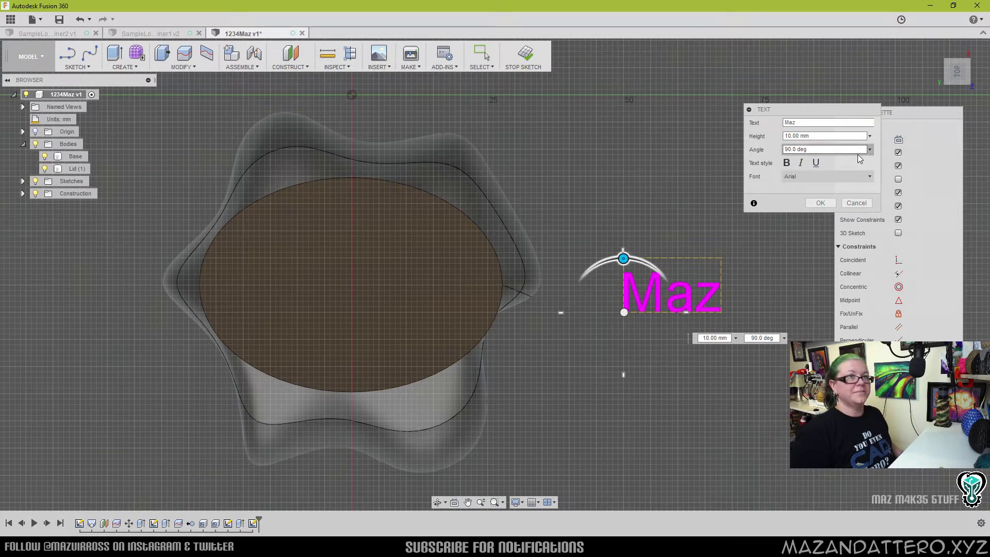
# Try the Comic Book Commando and Deftone Stylus fonts on the "Maz" sketch text
pyautogui.click(842, 176)
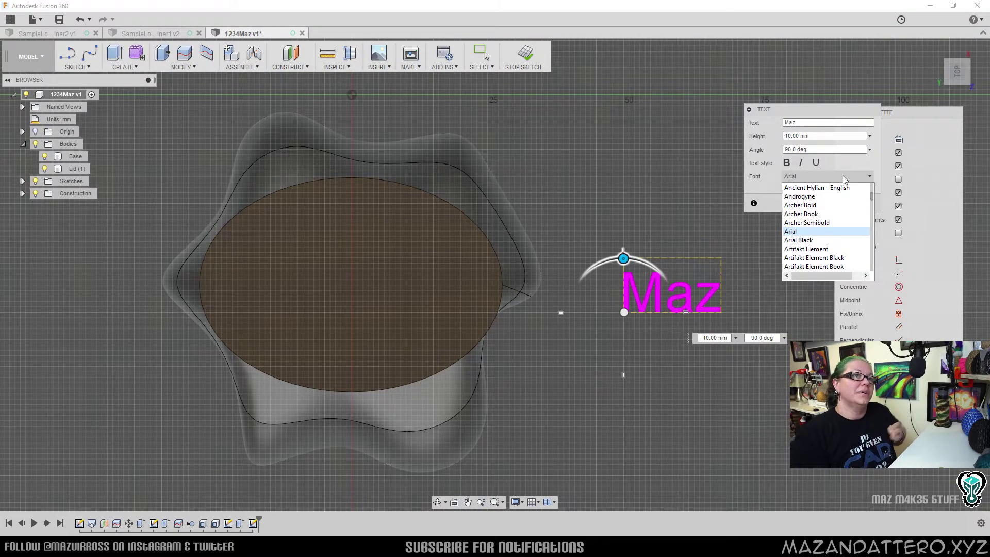
pyautogui.scroll(-8, 842, 235)
pyautogui.scroll(-5, 842, 237)
pyautogui.scroll(1, 842, 236)
pyautogui.click(838, 214)
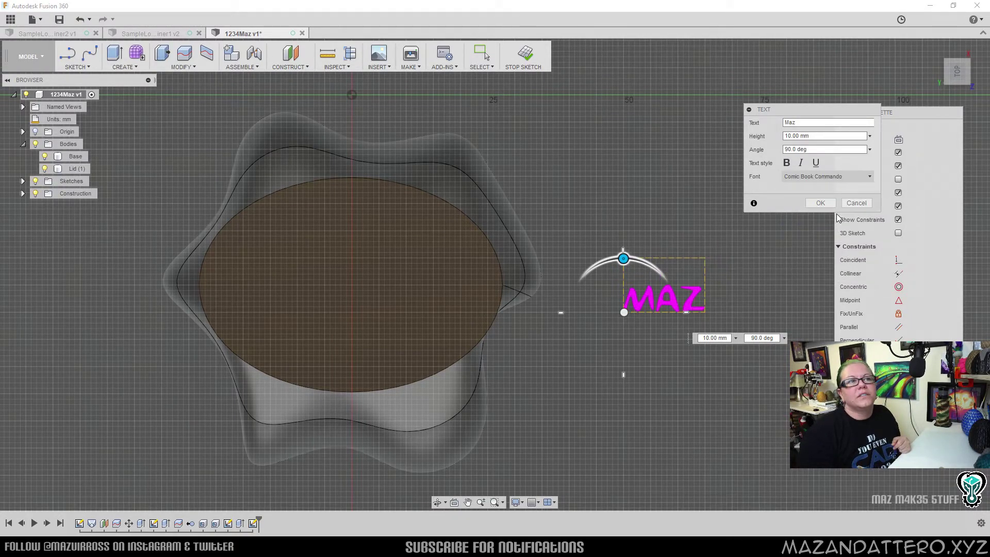
pyautogui.click(840, 176)
pyautogui.scroll(-1, 845, 222)
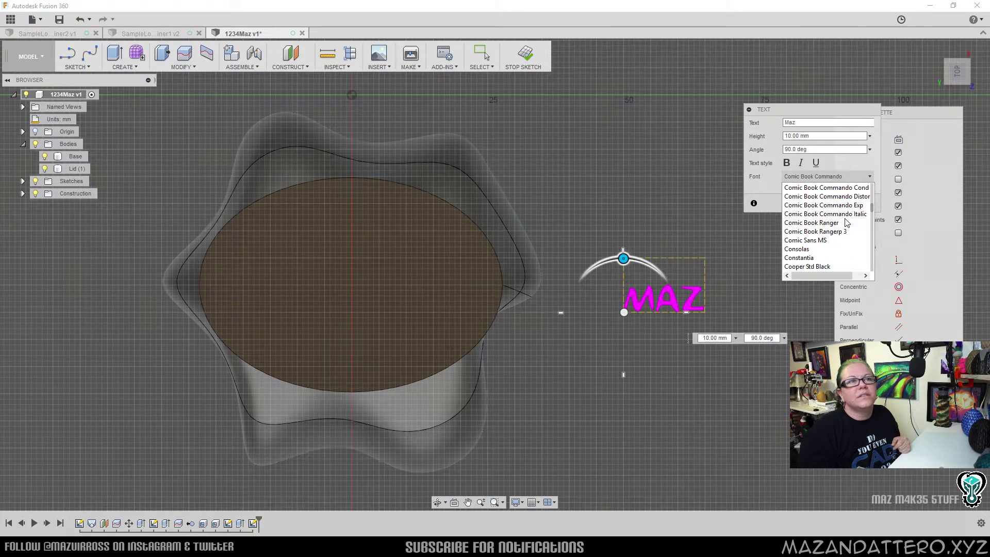
pyautogui.scroll(-2, 846, 223)
pyautogui.click(834, 261)
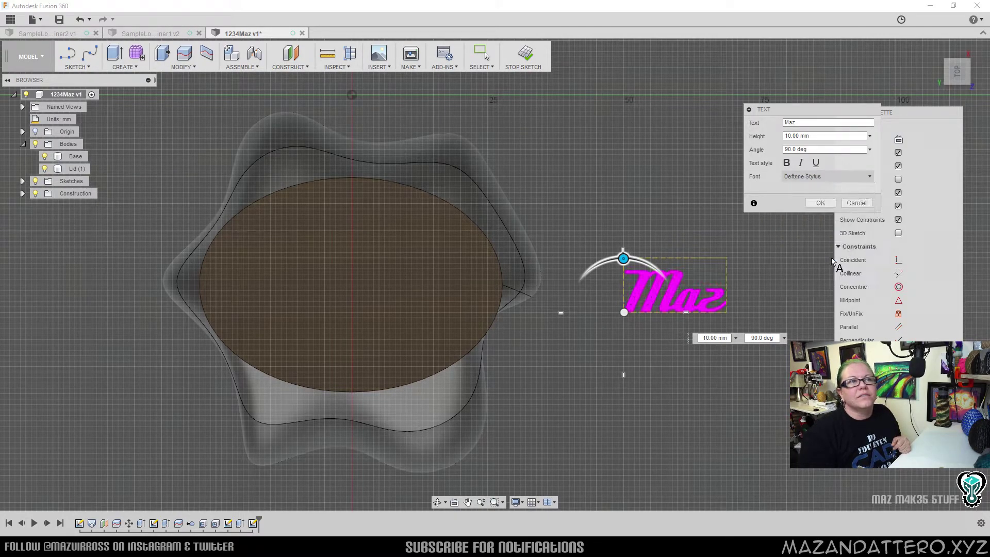
# Try the GAMECUBEN font on the "Maz" sketch text
pyautogui.click(843, 176)
pyautogui.scroll(-1, 827, 232)
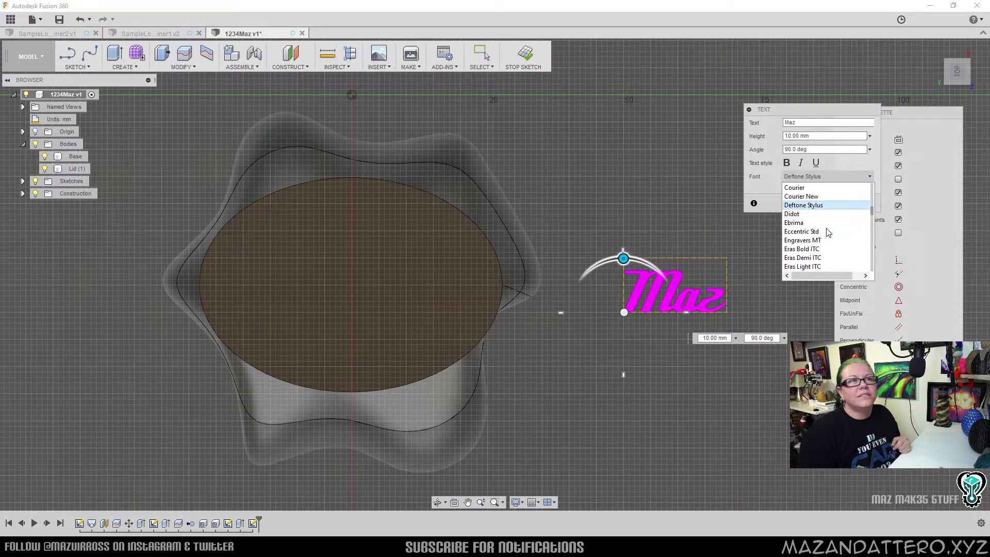
pyautogui.scroll(-3, 827, 232)
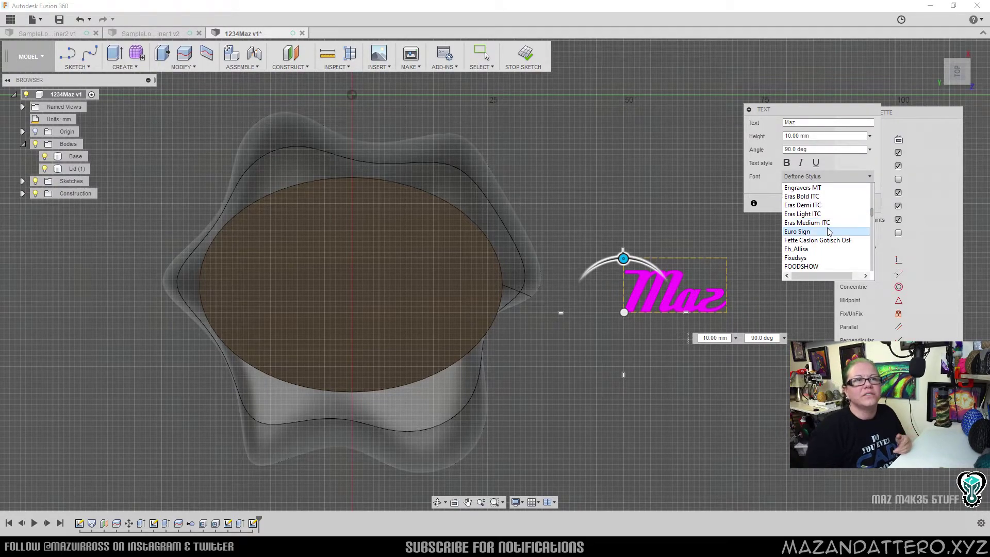
pyautogui.scroll(-4, 828, 235)
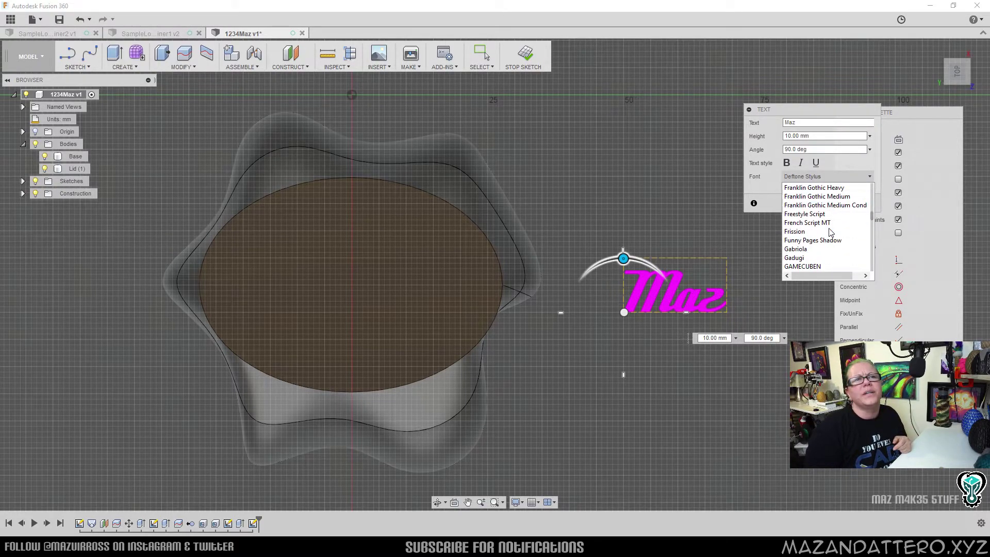
pyautogui.click(825, 266)
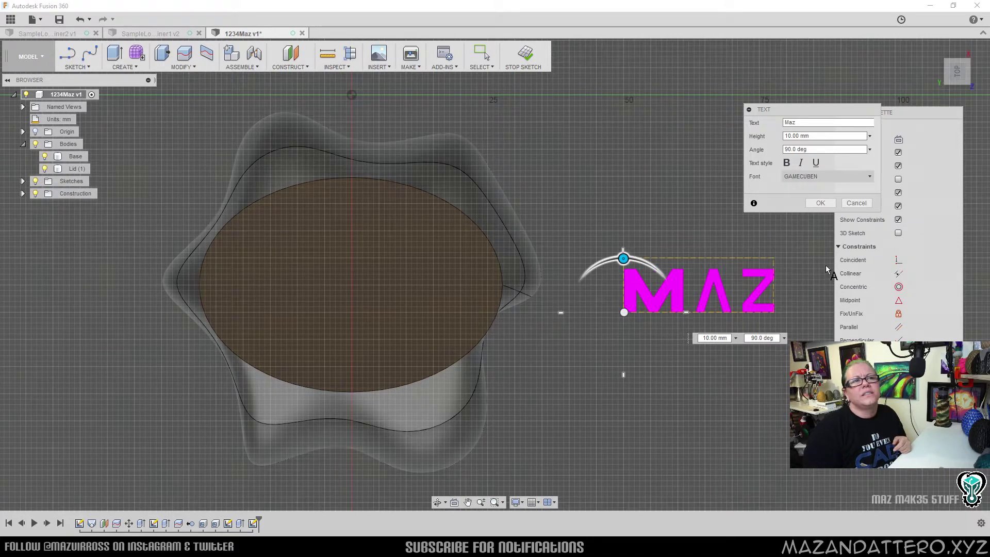
# Set the "Maz" text font to Good Times and move the finished text onto the lid's elliptical top face
pyautogui.click(819, 176)
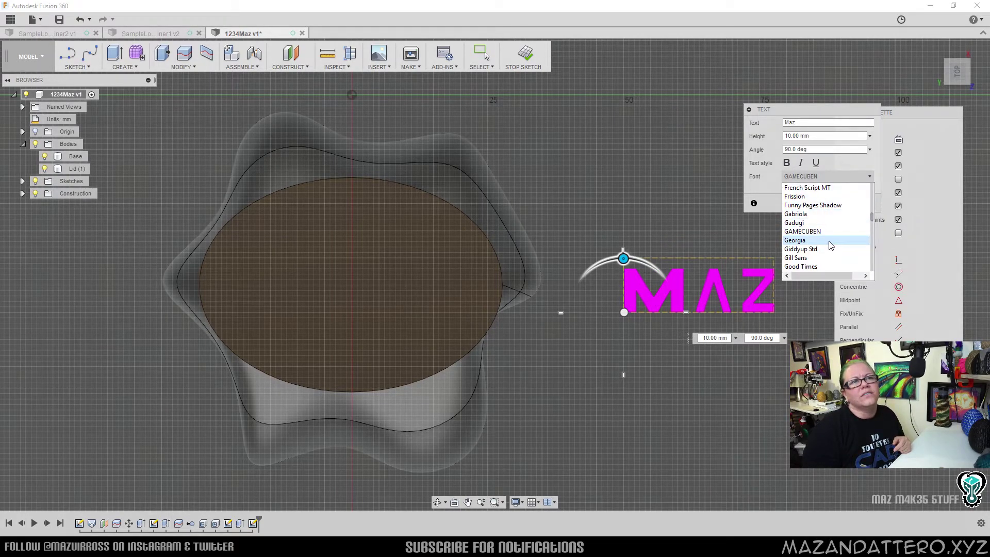
pyautogui.click(818, 266)
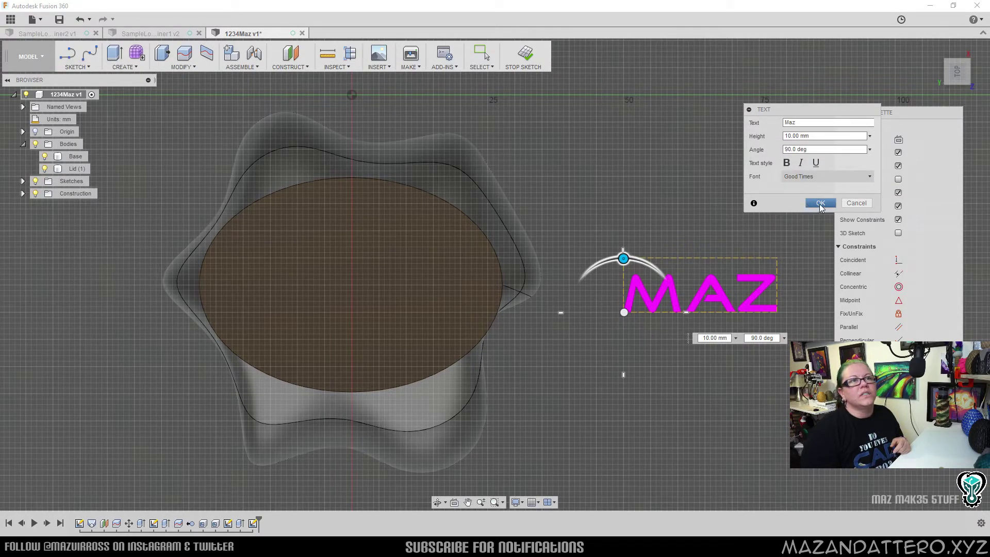
pyautogui.click(820, 203)
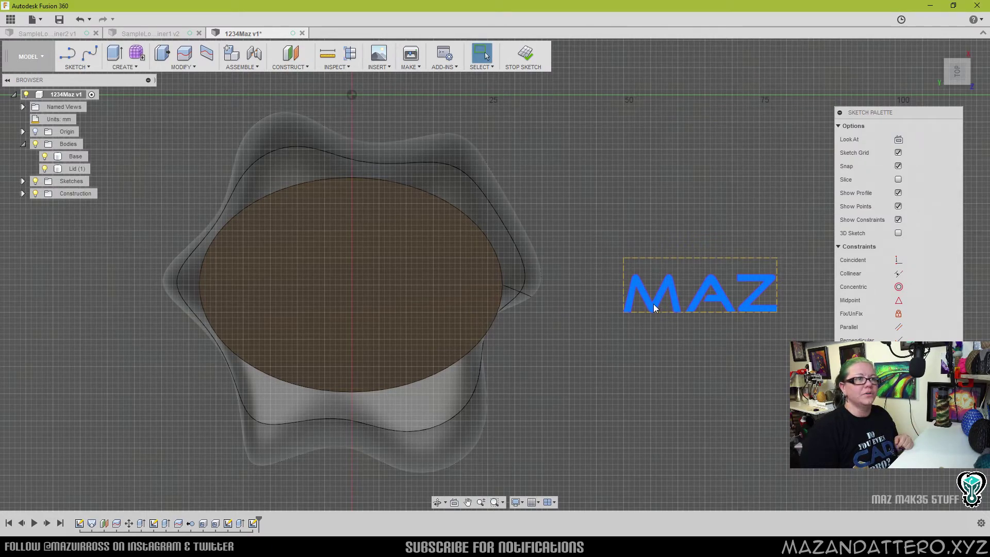
pyautogui.moveTo(654, 304)
pyautogui.mouseDown()
pyautogui.moveTo(367, 263)
pyautogui.moveTo(301, 293)
pyautogui.mouseUp()
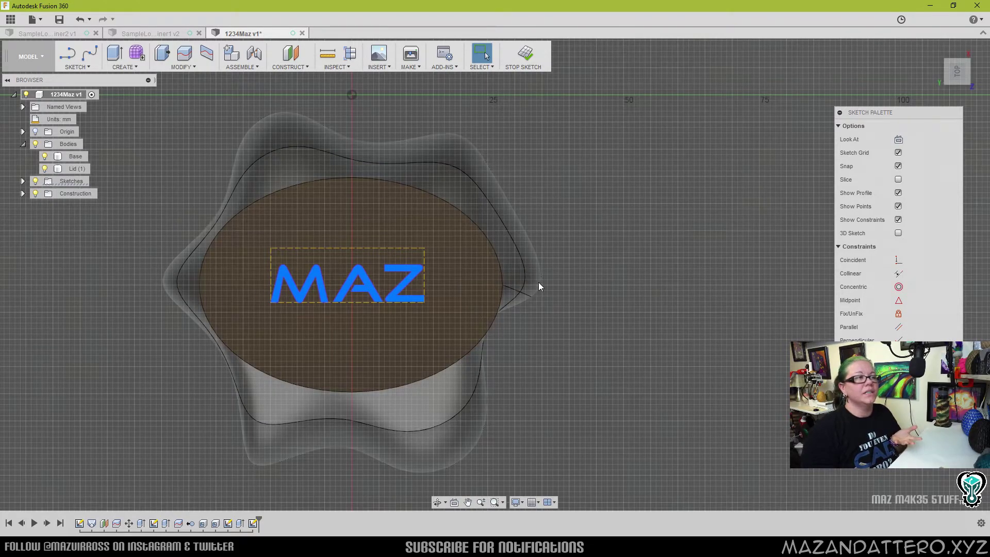
# Set the "Maz" text height to 15 mm and reposition the text so it sits centrally on the lid's elliptical face
pyautogui.doubleClick(363, 289)
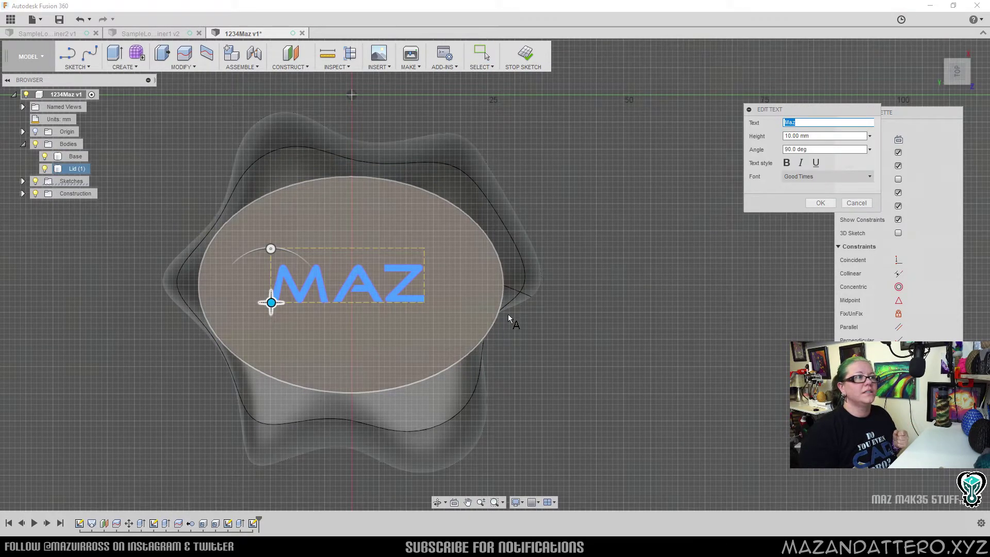
pyautogui.press('Tab')
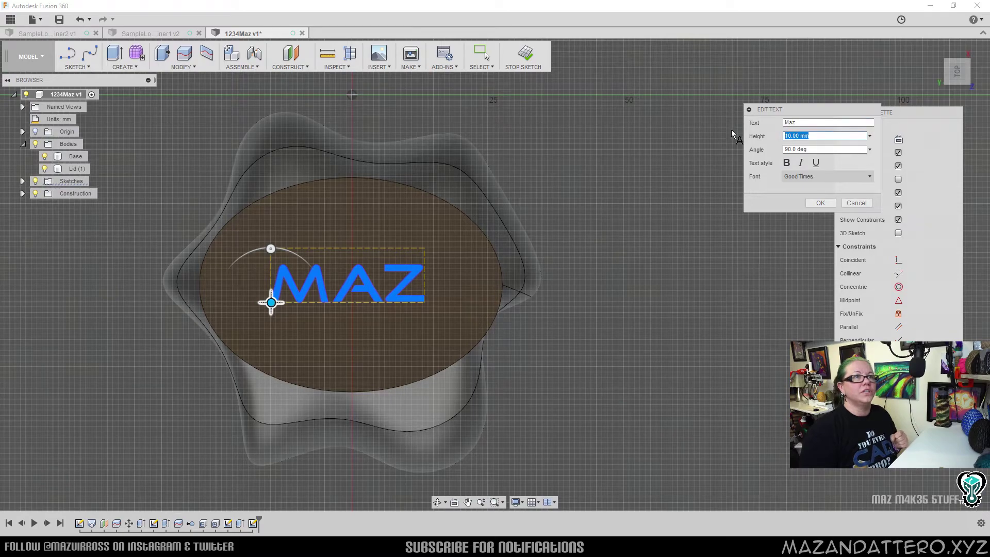
pyautogui.write('20')
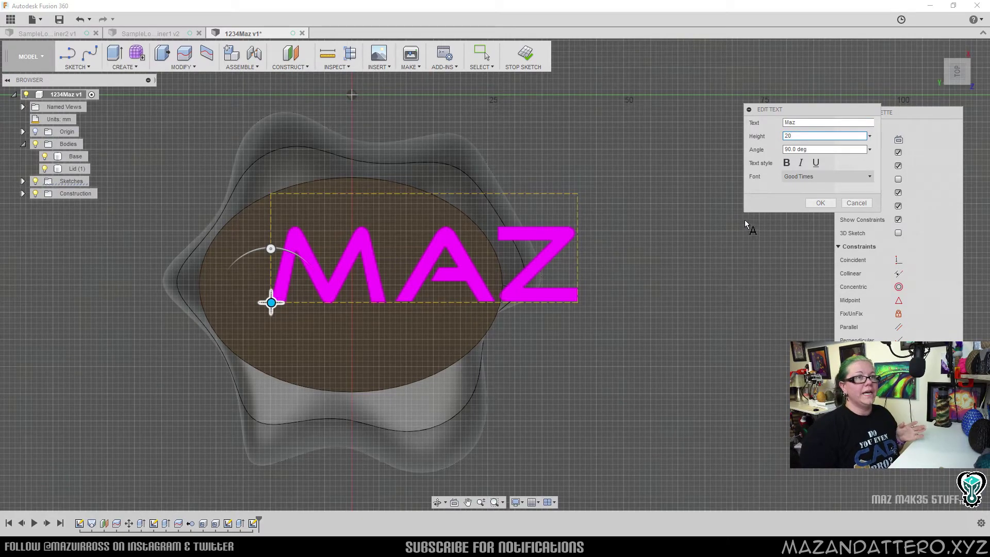
pyautogui.doubleClick(804, 136)
pyautogui.write('15')
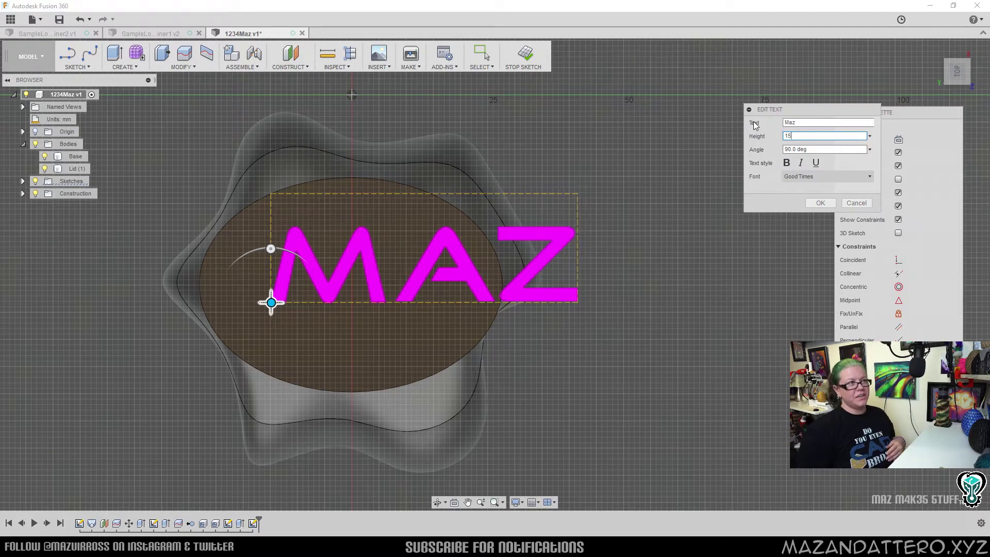
pyautogui.moveTo(270, 302); pyautogui.dragTo(231, 311)
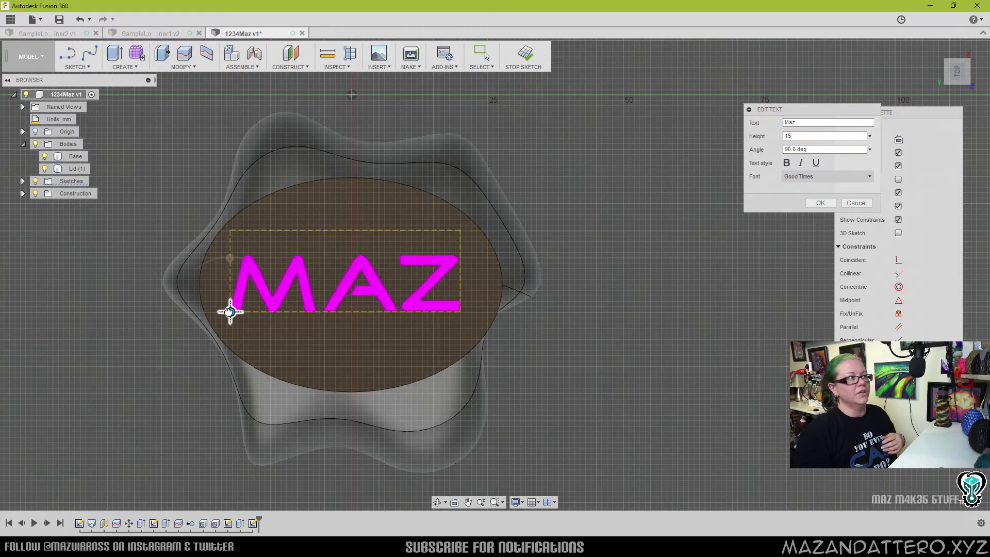
pyautogui.click(819, 203)
# Extrude the "Maz" text by -0.5 mm as a cut to engrave it into the lid's top face
pyautogui.click(422, 288)
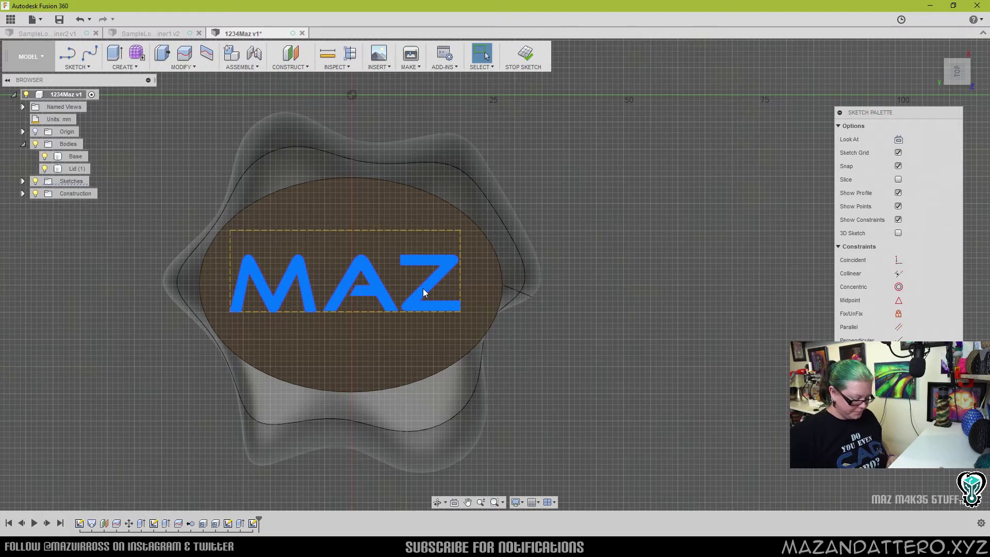
pyautogui.write('e')
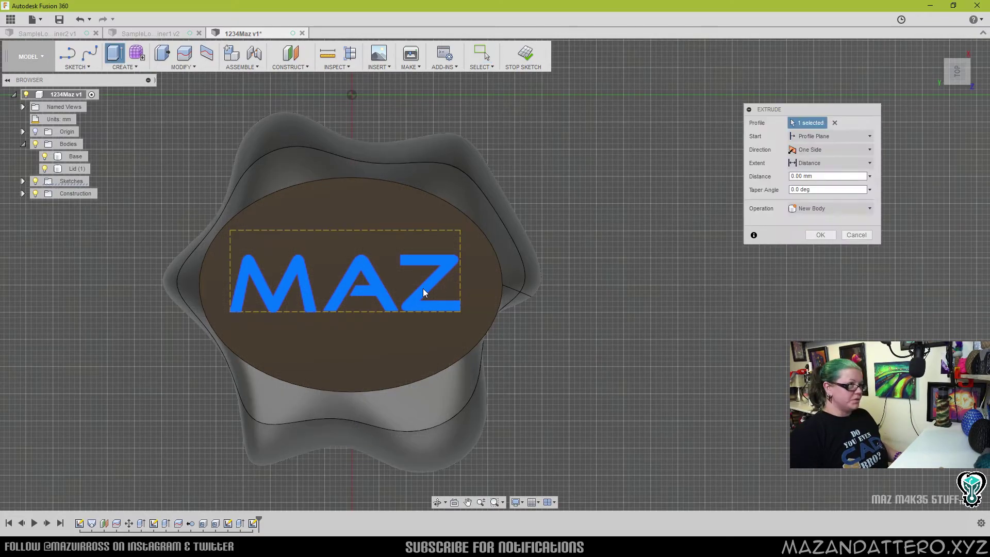
pyautogui.write('-.5')
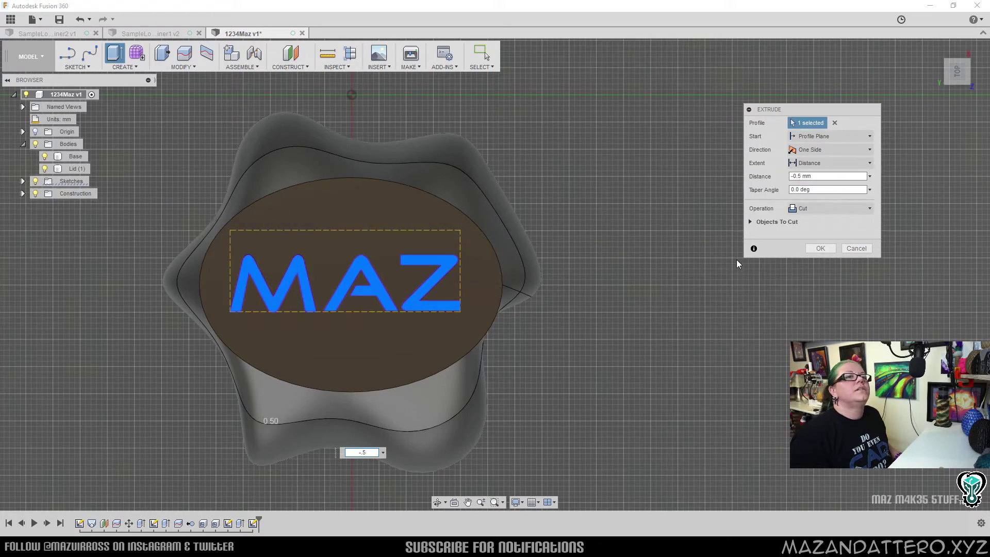
pyautogui.keyDown('shift'); pyautogui.moveTo(626, 323); pyautogui.dragTo(547, 301, button='middle'); pyautogui.keyUp('shift')
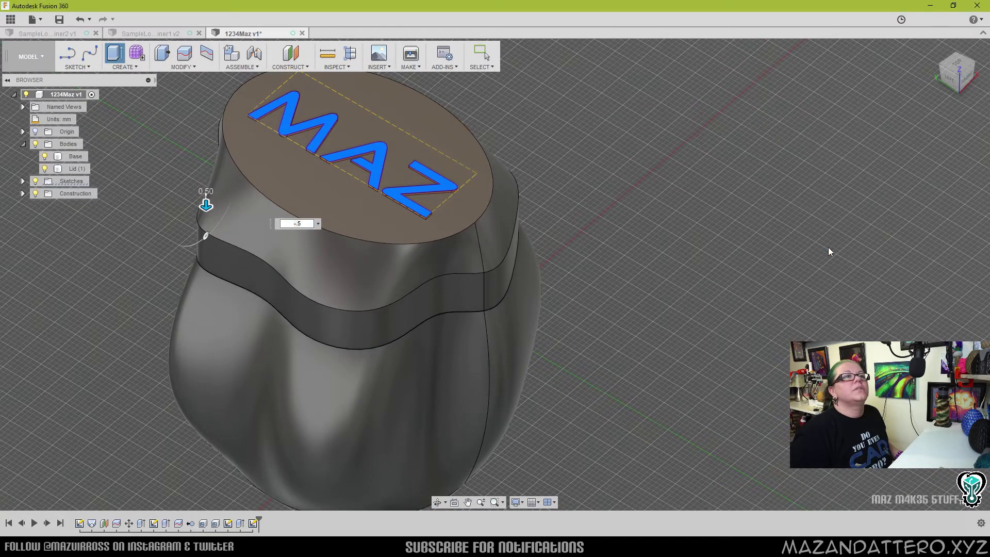
pyautogui.click(828, 247)
pyautogui.scroll(-5, 754, 274)
pyautogui.scroll(2, 674, 283)
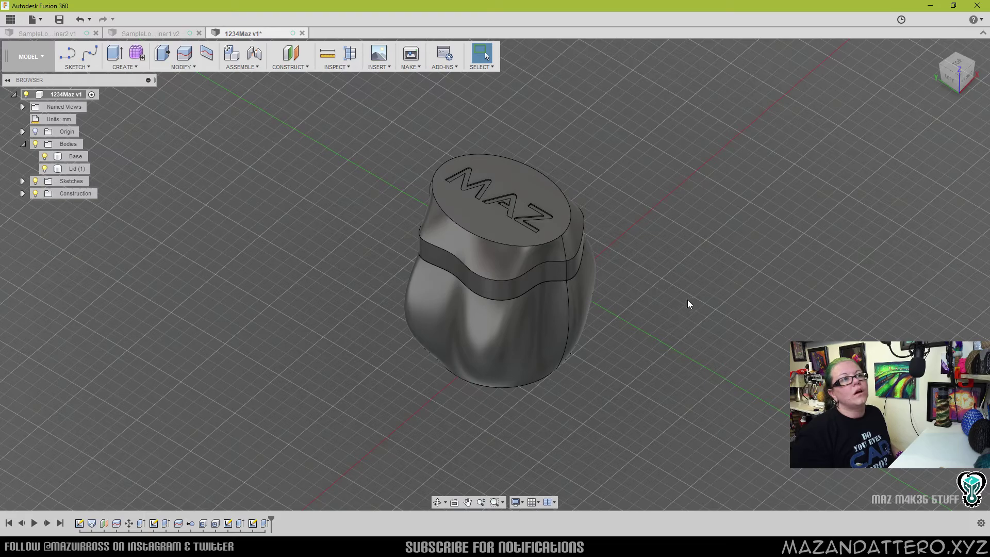
pyautogui.scroll(3, 573, 309)
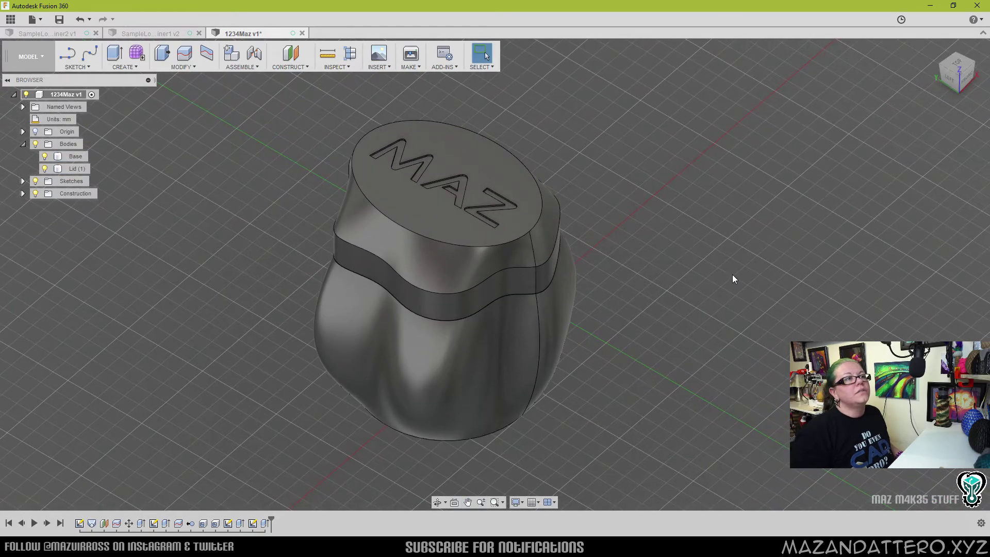
pyautogui.keyDown('shift'); pyautogui.moveTo(738, 256); pyautogui.dragTo(495, 265, button='middle'); pyautogui.keyUp('shift')
pyautogui.click(496, 265)
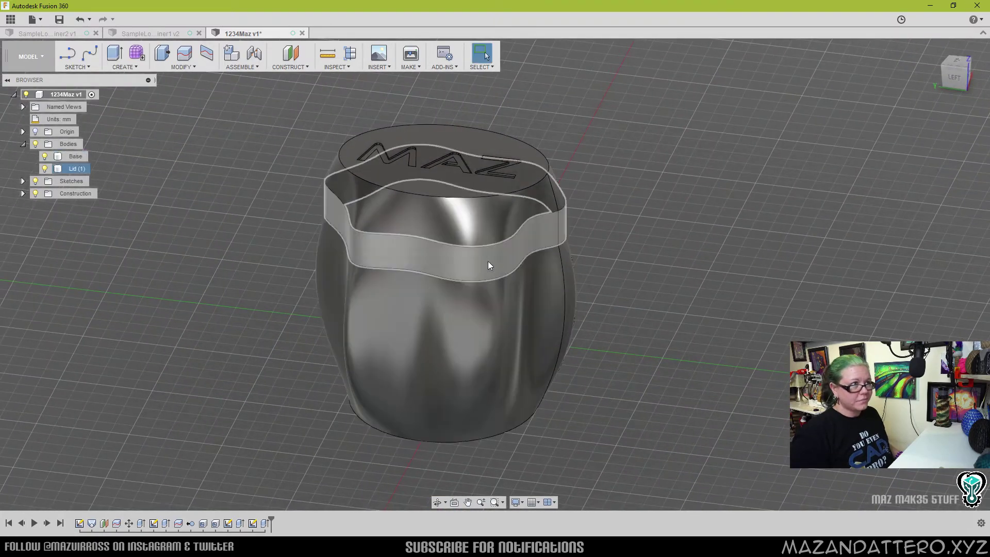
pyautogui.scroll(3, 464, 309)
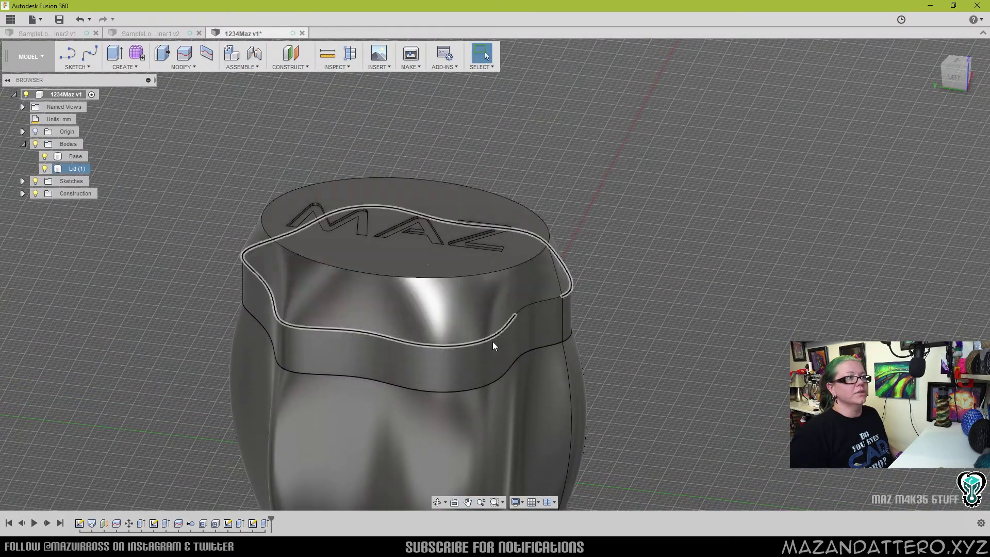
pyautogui.click(752, 278)
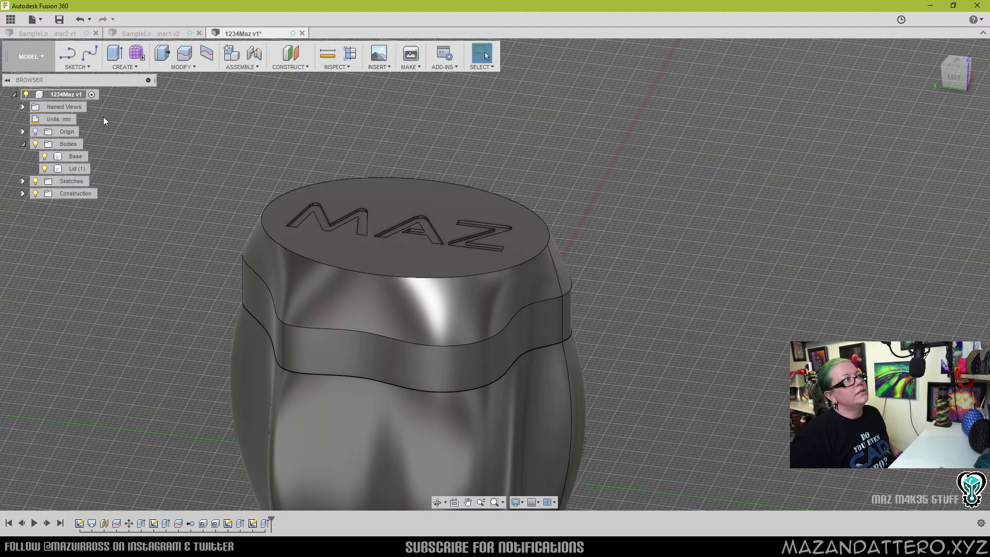
pyautogui.click(79, 67)
pyautogui.click(78, 67)
pyautogui.click(301, 306)
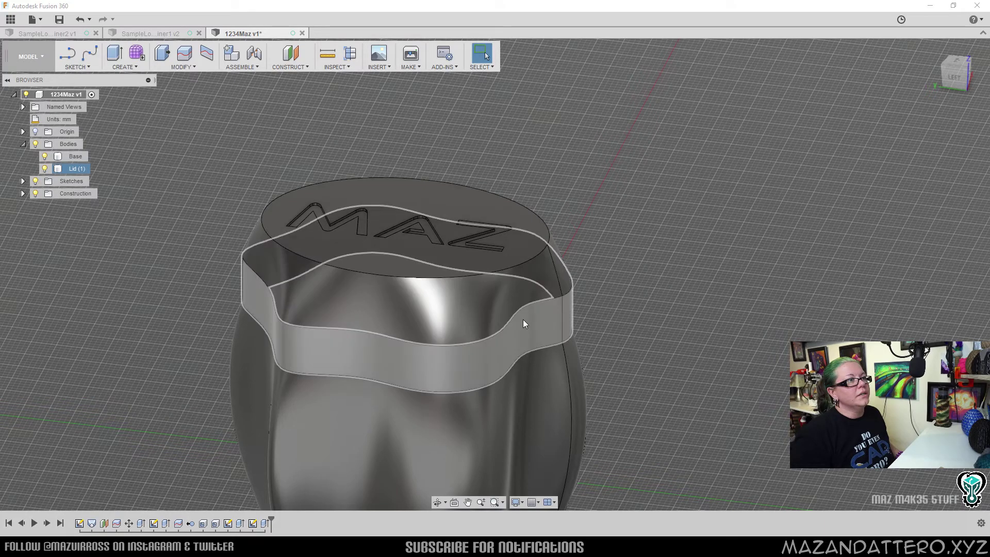
pyautogui.press('Escape')
# Create a 1 mm circular pipe along the full wavy upper edge of the lid's rim band and join it to the lid
pyautogui.click(128, 67)
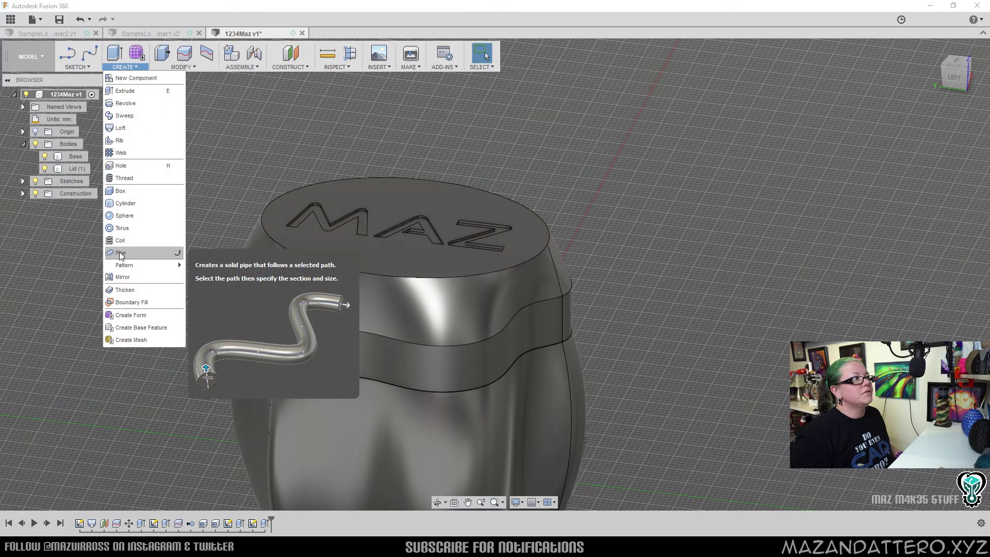
pyautogui.click(121, 253)
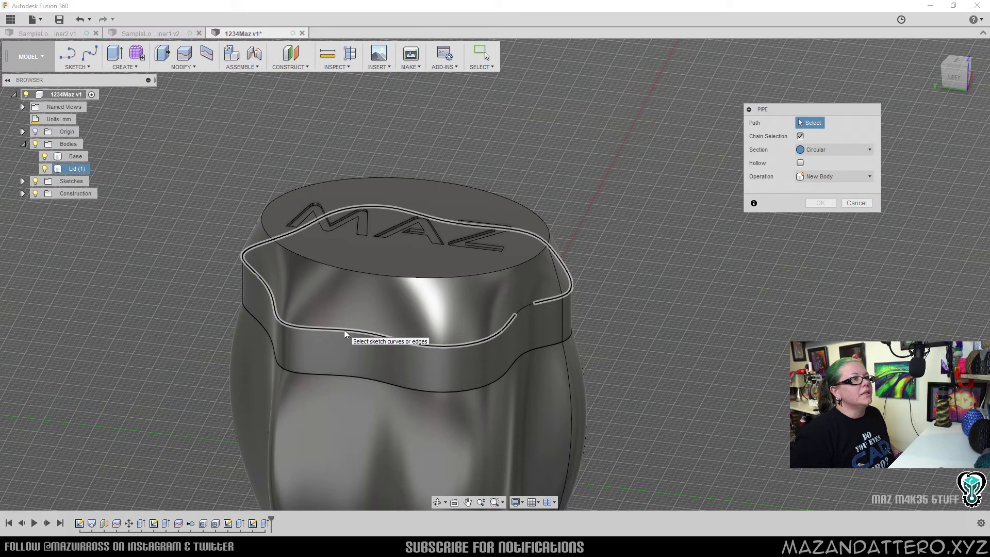
pyautogui.click(391, 334)
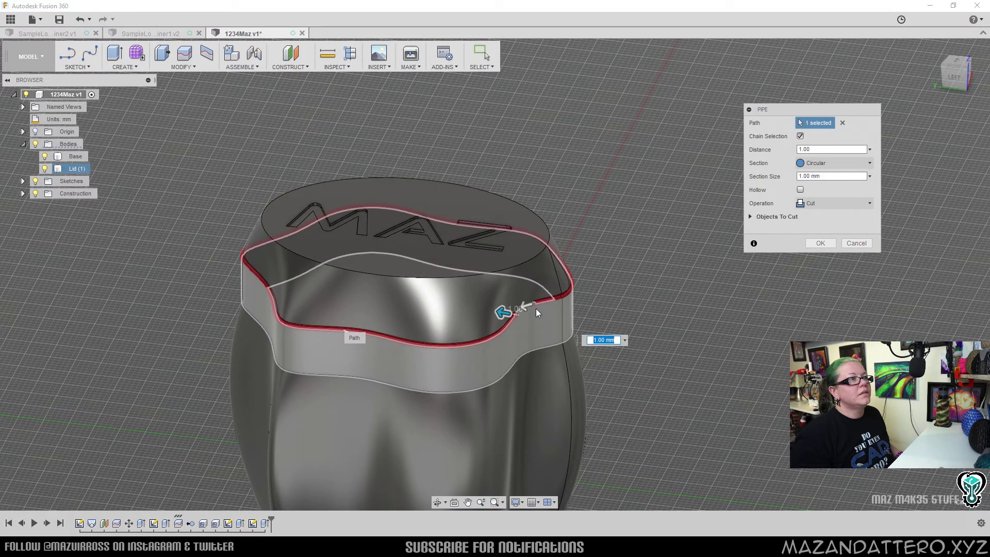
pyautogui.scroll(5, 536, 308)
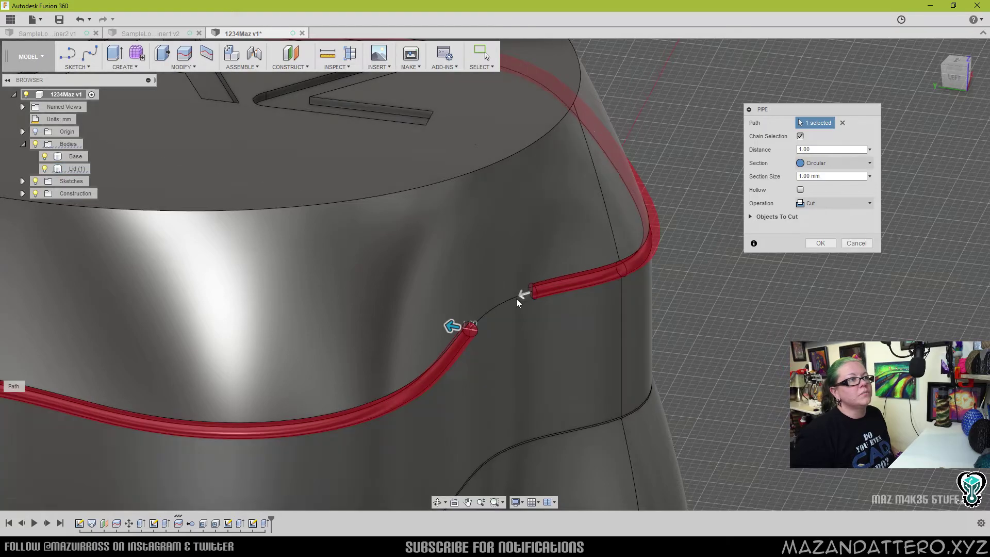
pyautogui.click(828, 204)
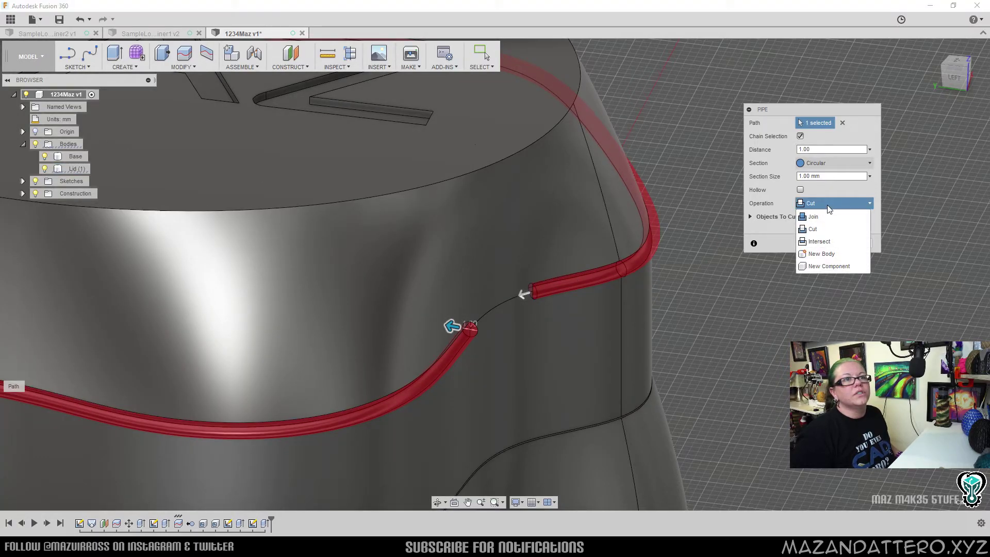
pyautogui.click(824, 216)
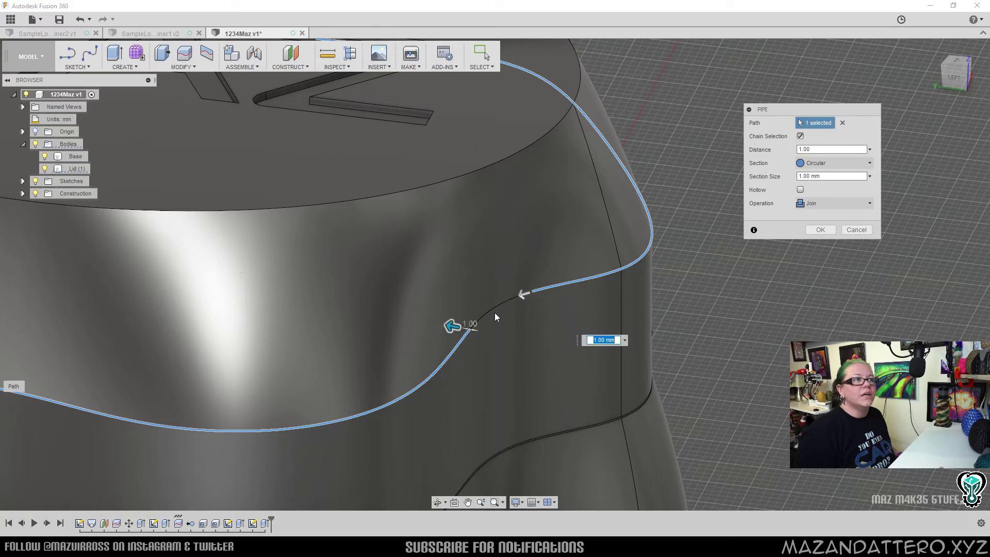
pyautogui.click(490, 312)
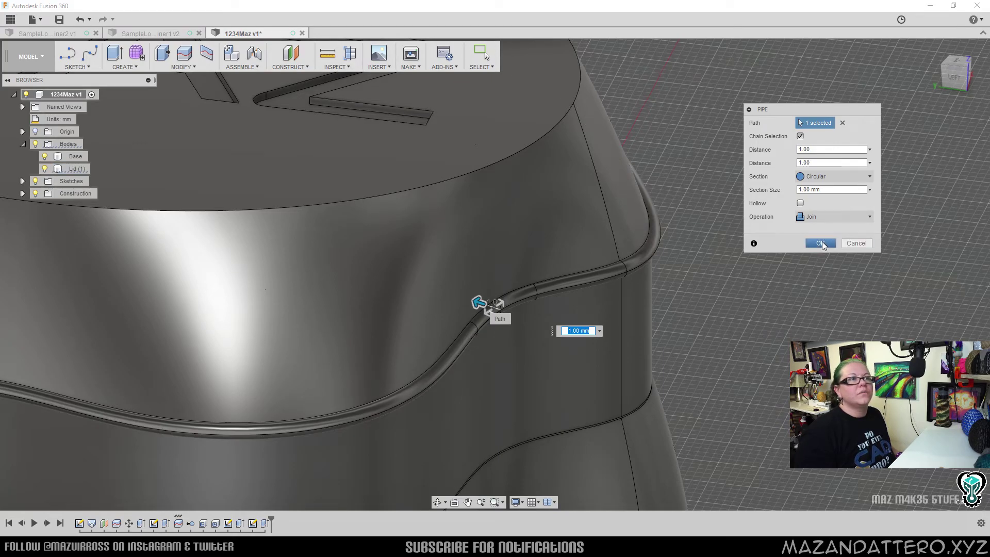
pyautogui.click(821, 242)
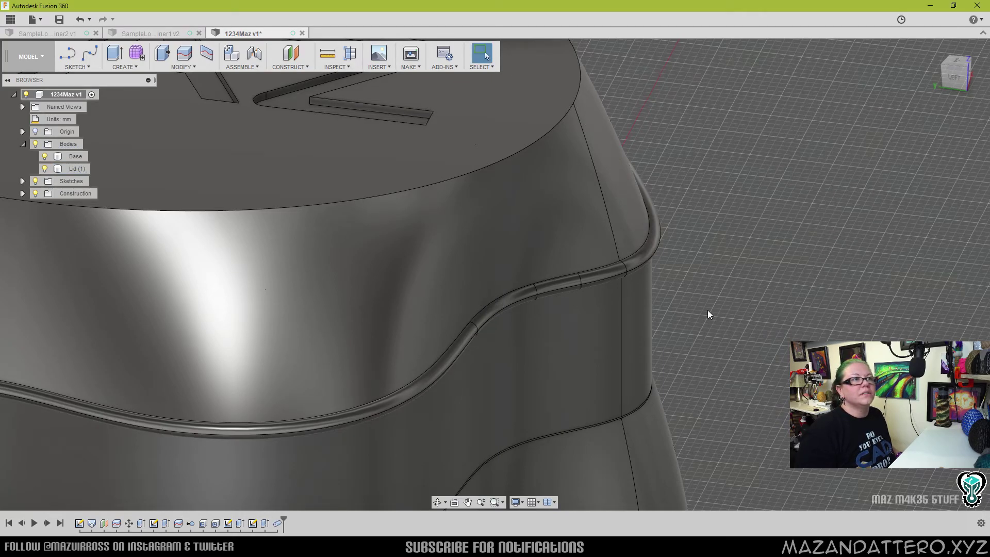
# Inspect the fit between lid and base with a section analysis from the lid's top face at -11 mm, discarding the analysis
pyautogui.scroll(-5, 704, 305)
pyautogui.keyDown('shift'); pyautogui.moveTo(701, 299); pyautogui.dragTo(720, 283, button='middle'); pyautogui.keyUp('shift')
pyautogui.click(580, 283)
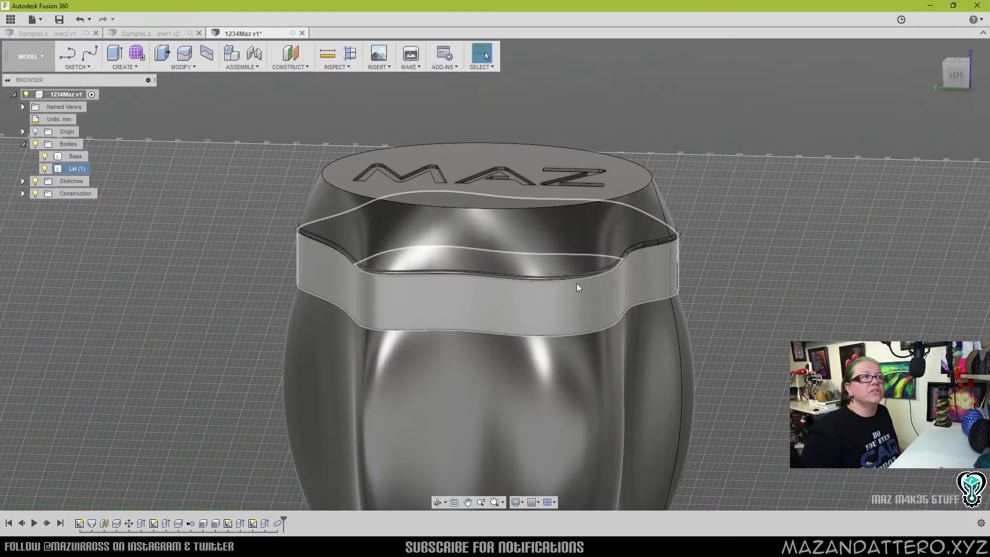
pyautogui.moveTo(584, 295); pyautogui.dragTo(569, 279, button='middle')
pyautogui.keyDown('shift'); pyautogui.moveTo(530, 250); pyautogui.dragTo(409, 125, button='middle'); pyautogui.keyUp('shift')
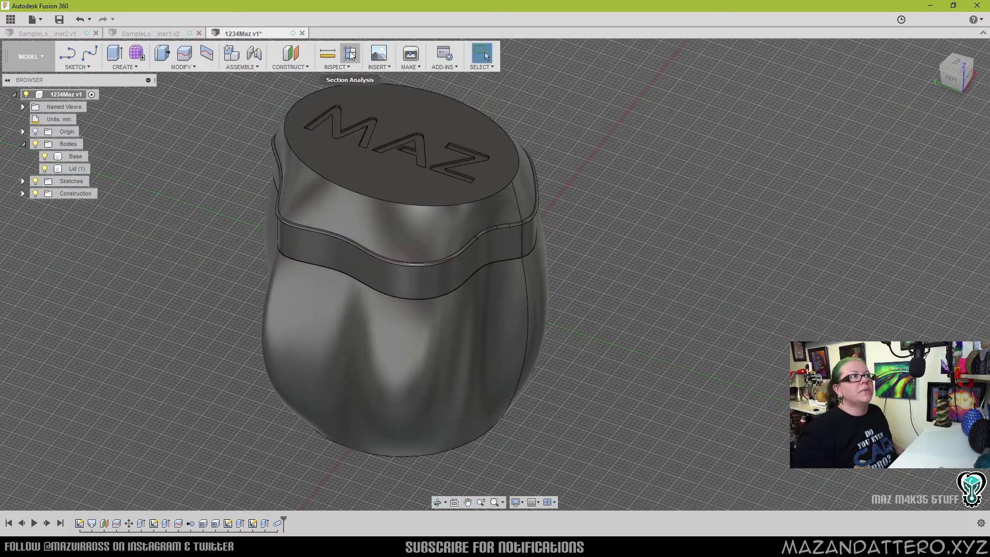
pyautogui.click(493, 139)
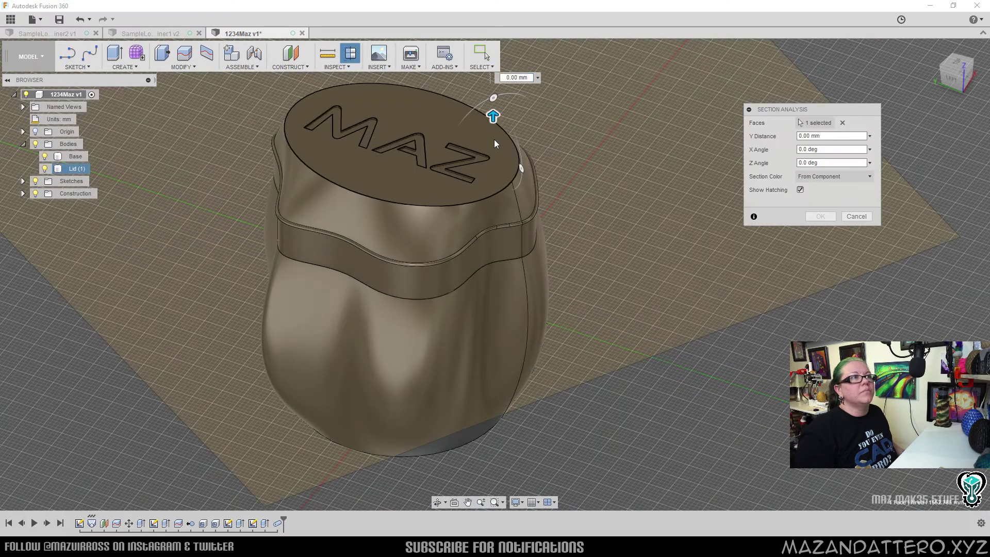
pyautogui.moveTo(494, 118)
pyautogui.mouseDown()
pyautogui.moveTo(505, 179)
pyautogui.moveTo(495, 169)
pyautogui.mouseUp()
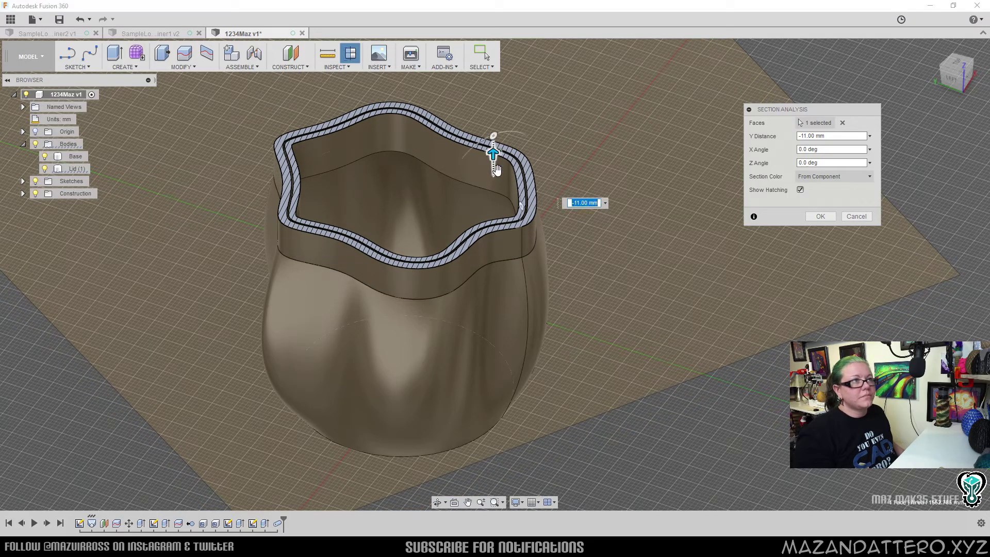
pyautogui.click(871, 218)
pyautogui.scroll(-3, 468, 332)
pyautogui.scroll(2, 493, 298)
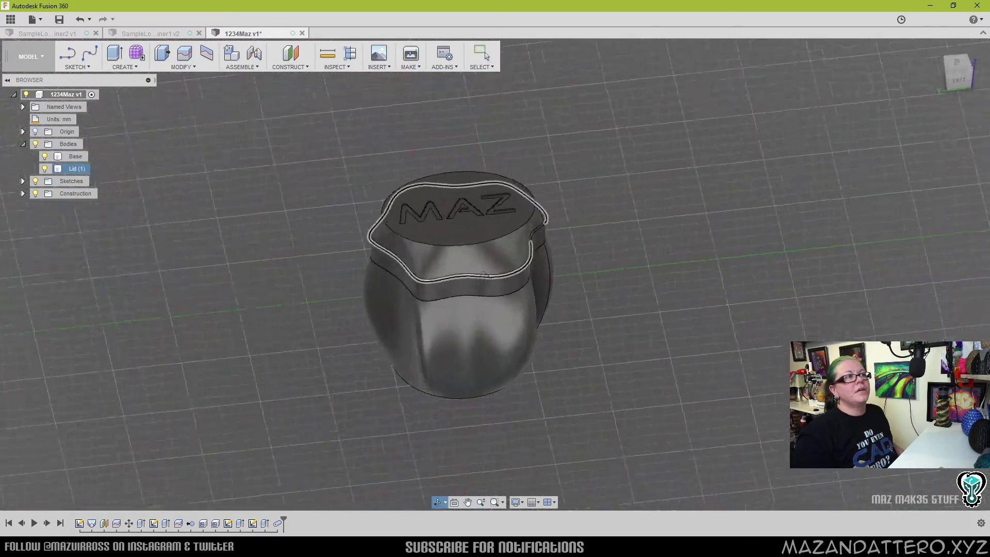
pyautogui.click(398, 292)
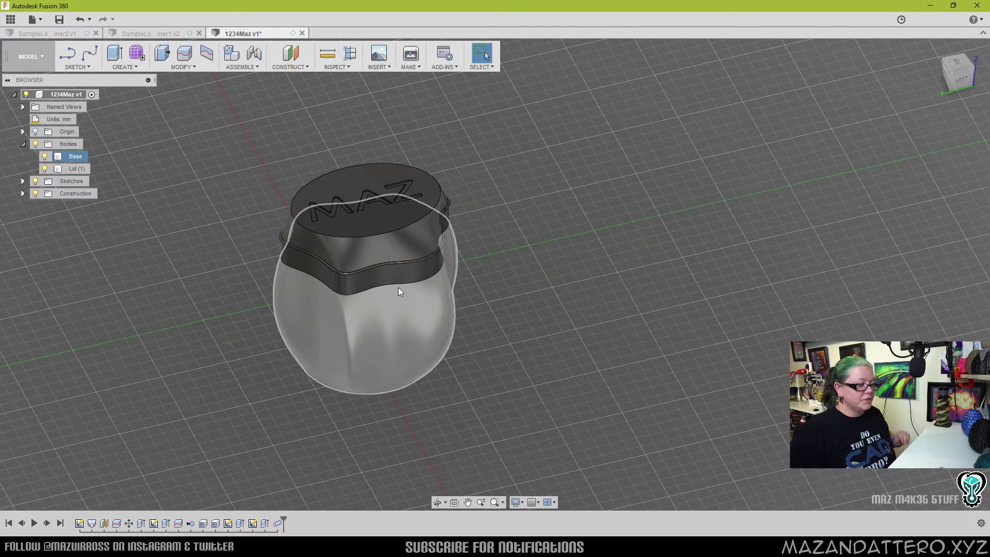
pyautogui.press('Escape')
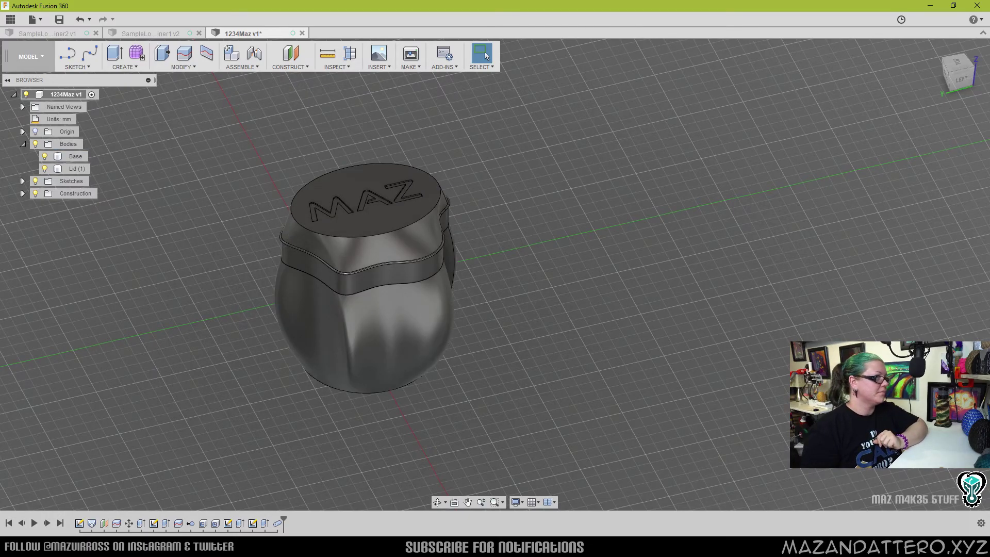